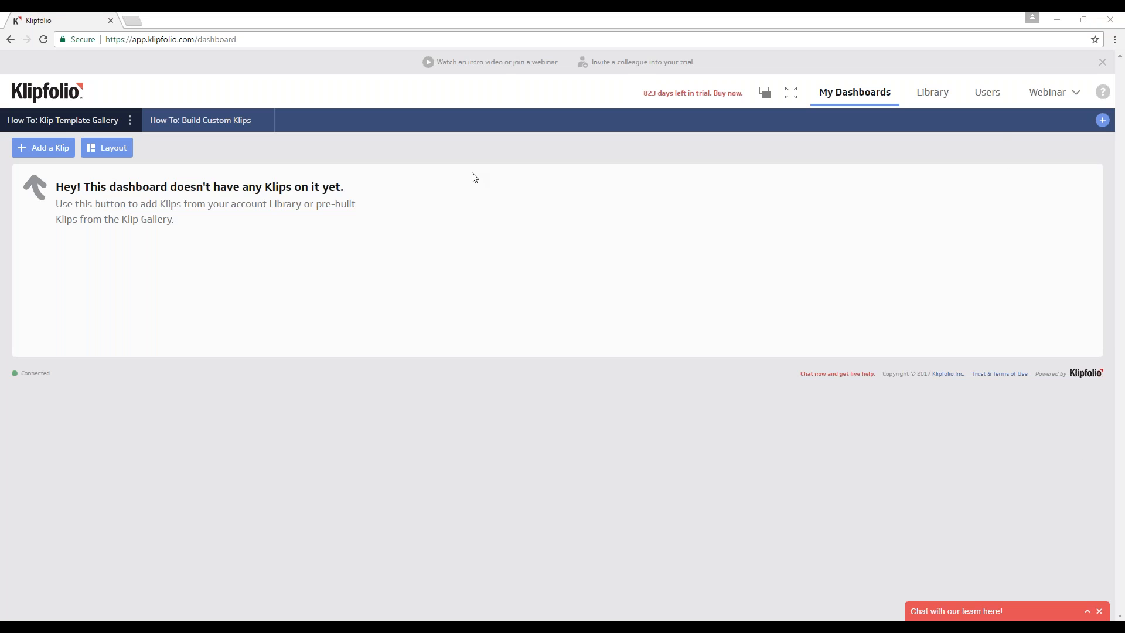
Step: Bring the 403 Worksheet - Google Analytics document into the browser window and copy its web address
{"action": "left_click_drag", "start_coordinate": [527, 12], "coordinate": [344, 29]}
{"action": "left_click", "coordinate": [198, 36]}
{"action": "right_click", "coordinate": [197, 35]}
{"action": "left_click", "coordinate": [234, 74]}
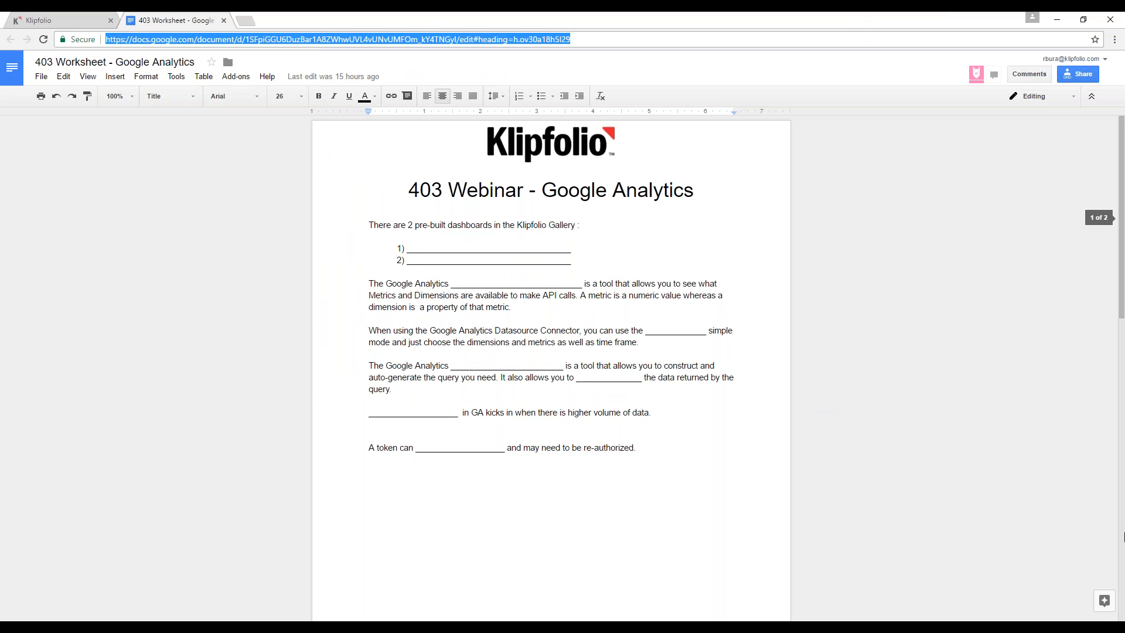
{"action": "left_click", "coordinate": [1105, 482]}
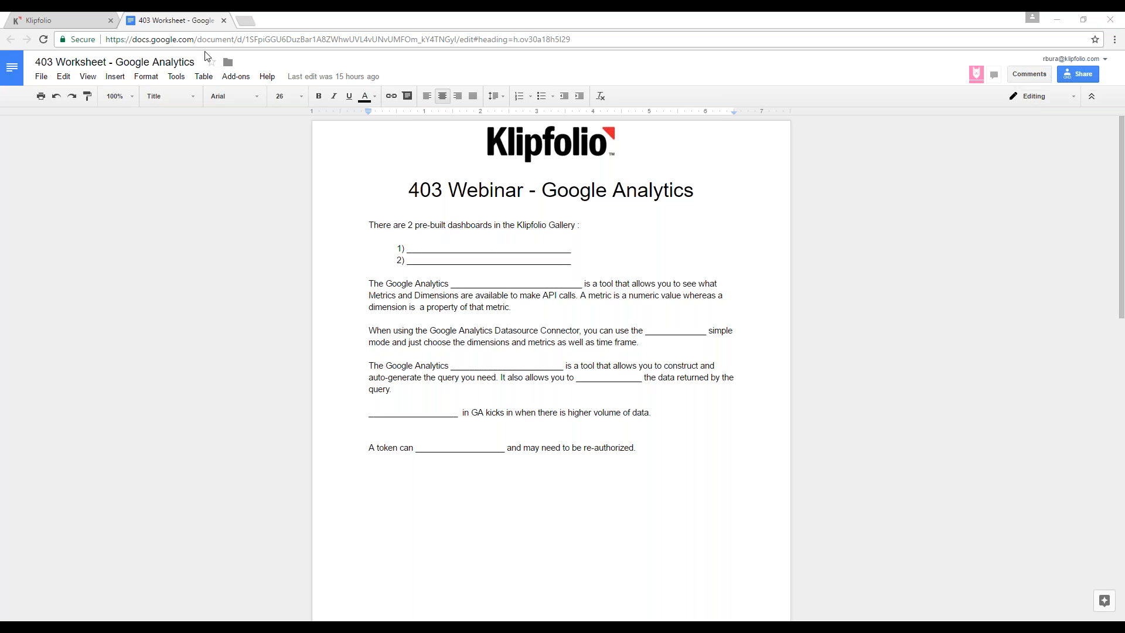
Step: Look over the worksheet's Useful Links, check the Google Analytics Daily Website Overview link, and close the document
{"action": "scroll", "coordinate": [1022, 380], "scroll_direction": "down", "scroll_amount": 8}
{"action": "scroll", "coordinate": [1018, 378], "scroll_direction": "down", "scroll_amount": 5}
{"action": "scroll", "coordinate": [1018, 378], "scroll_direction": "up", "scroll_amount": 3}
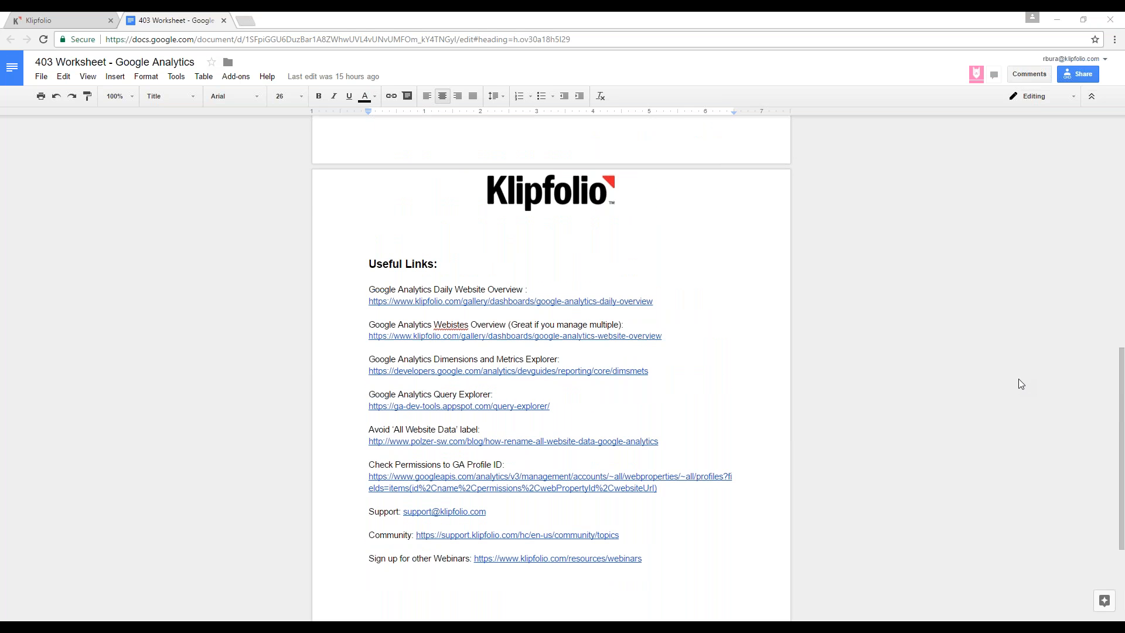
{"action": "scroll", "coordinate": [1018, 379], "scroll_direction": "down", "scroll_amount": 1}
{"action": "scroll", "coordinate": [463, 251], "scroll_direction": "down", "scroll_amount": 1}
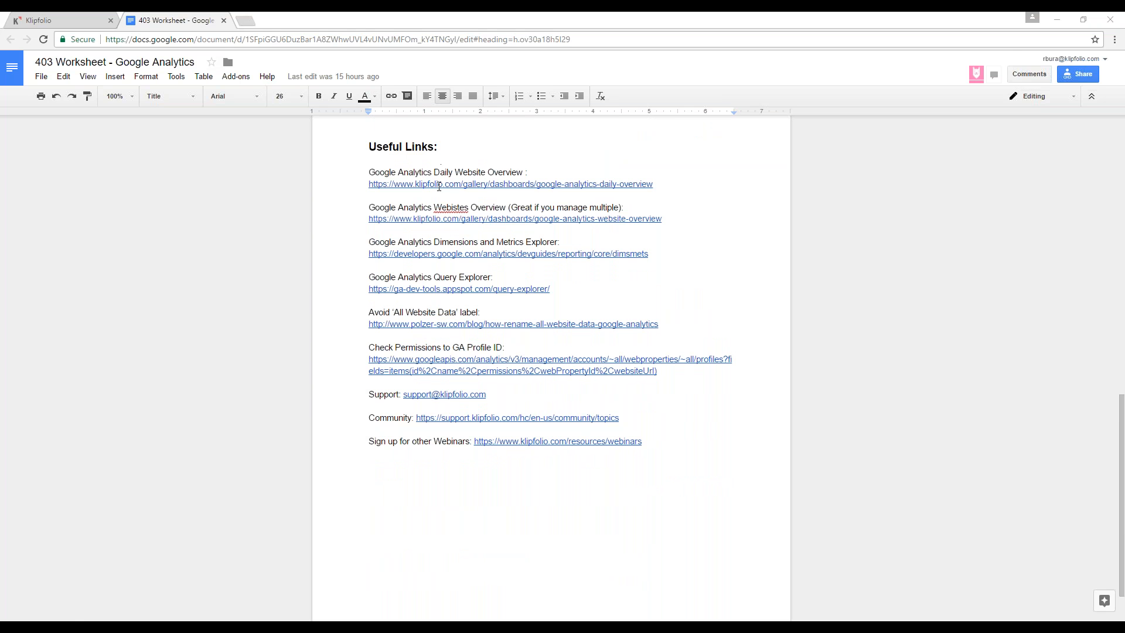
{"action": "left_click", "coordinate": [436, 185]}
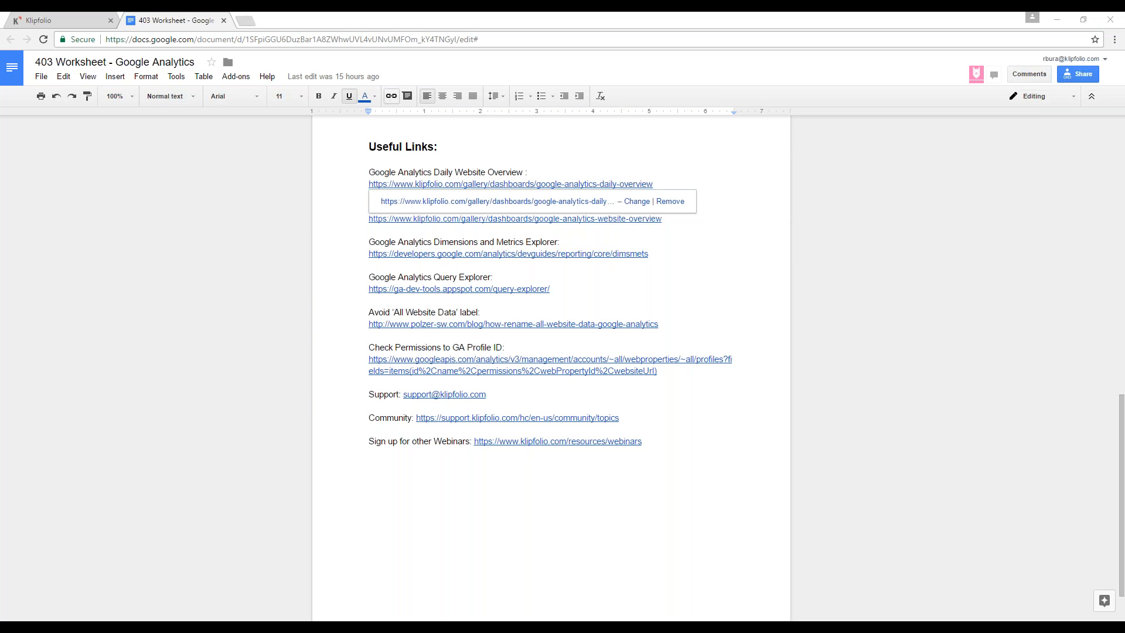
{"action": "left_click", "coordinate": [223, 21]}
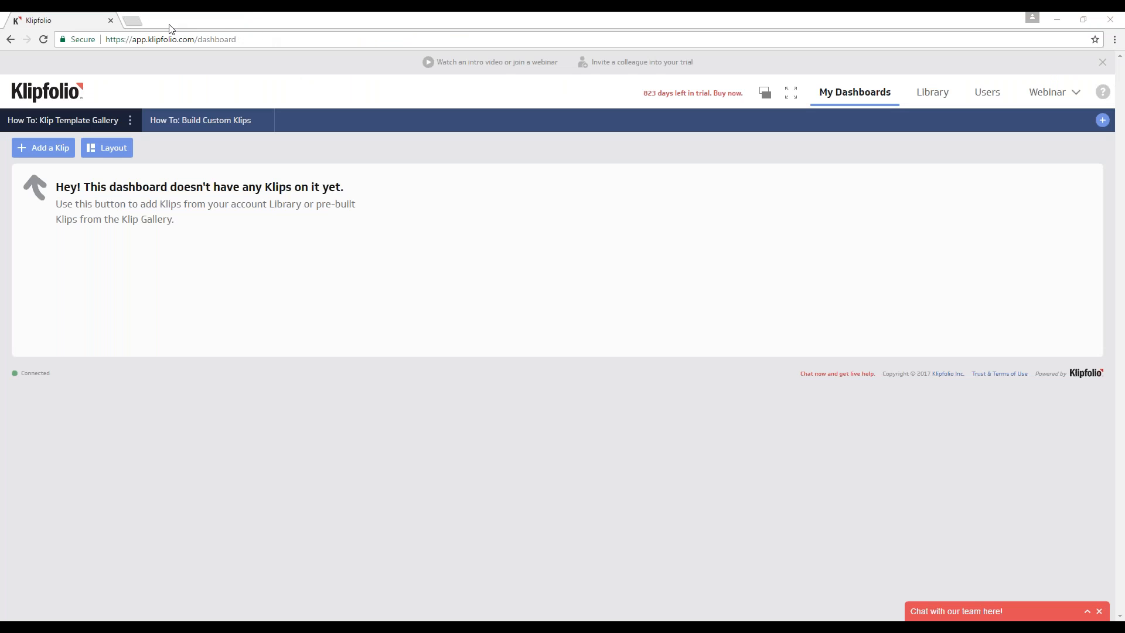
Step: Load klipfolio.com/gallery/dashboards/google-analytics-daily-overview in a new browser tab and bring the Website Overview gallery page in beside it
{"action": "left_click", "coordinate": [132, 21]}
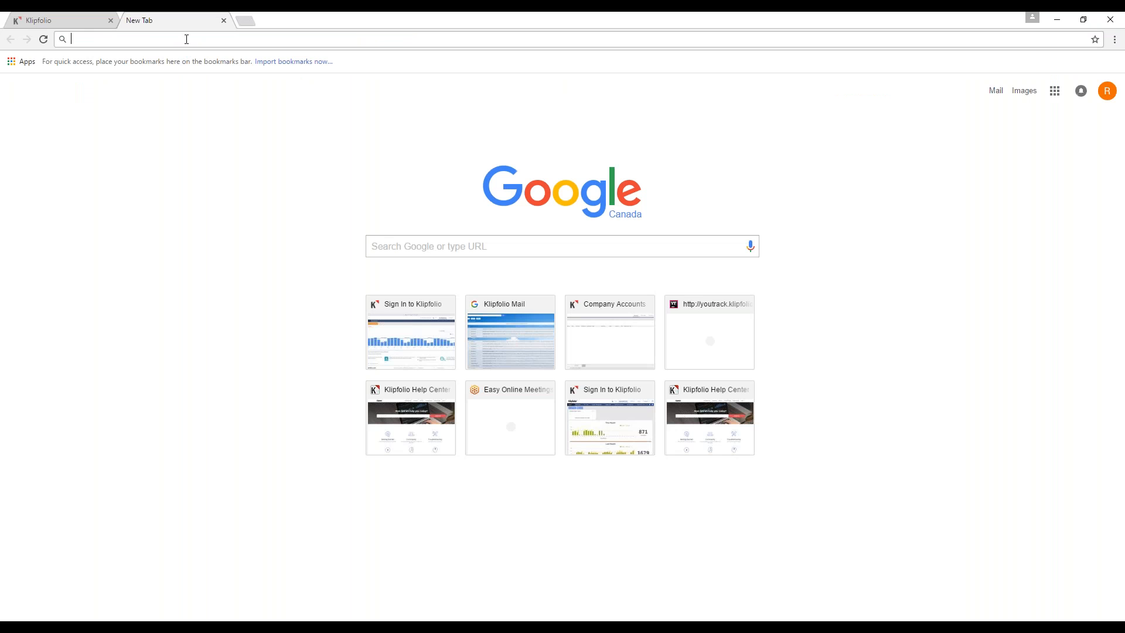
{"action": "type", "text": "https://www.klipfolio.com/gallery/dashboards/google-analytics-daily-overview"}
{"action": "key", "text": "Return"}
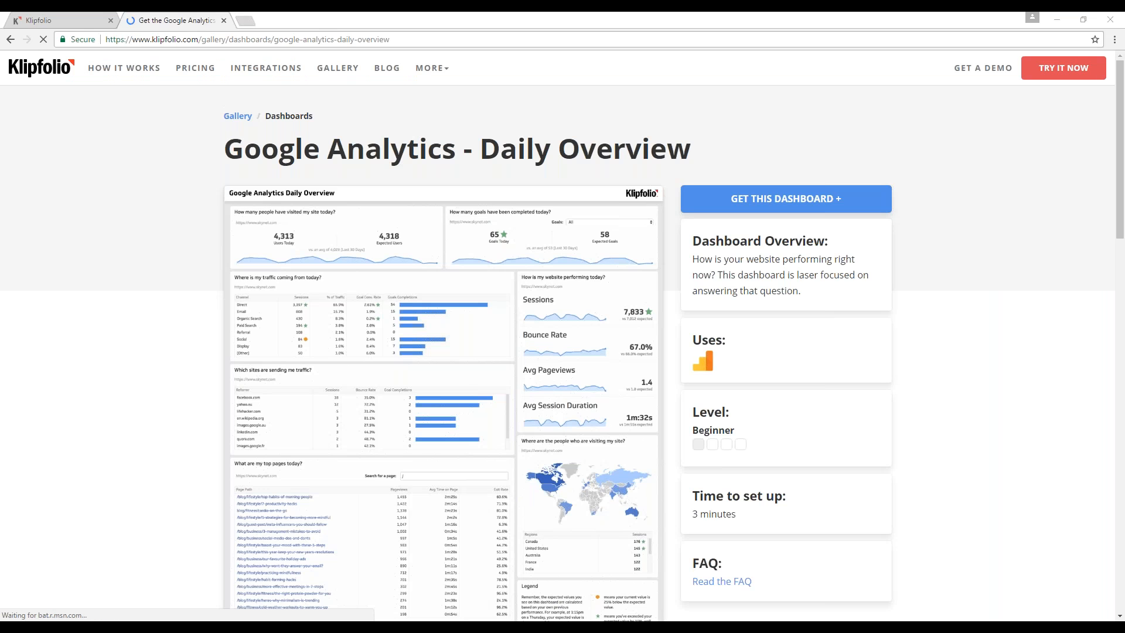
{"action": "left_click_drag", "start_coordinate": [135, 12], "coordinate": [252, 35]}
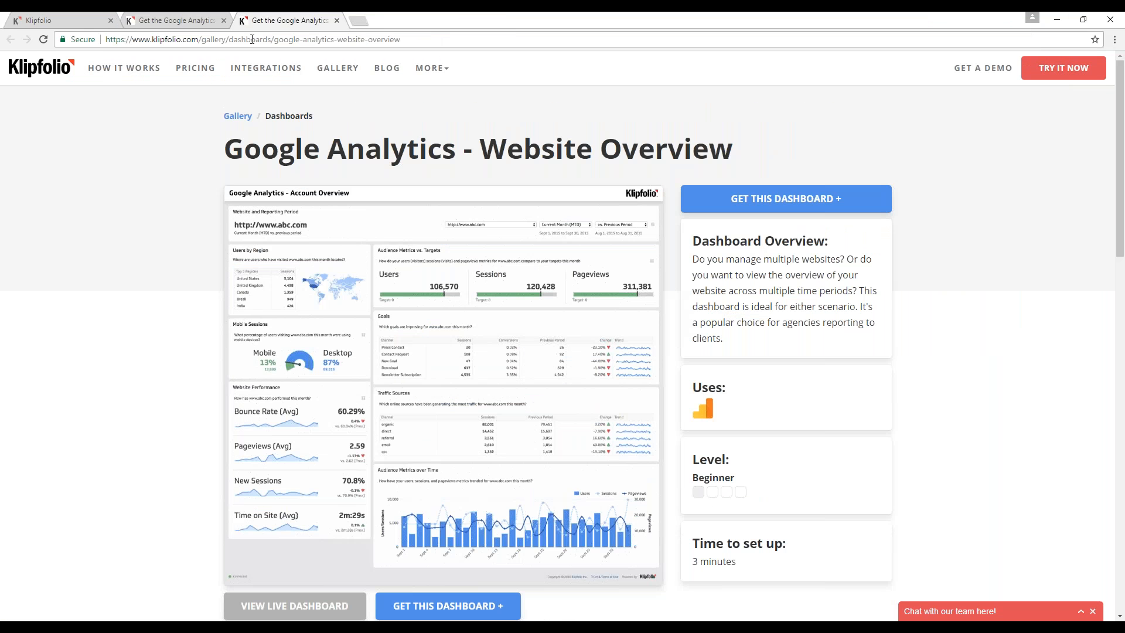
Step: Examine the Google Analytics - Daily Overview gallery page, including its overview description and dashboard preview
{"action": "left_click", "coordinate": [188, 21]}
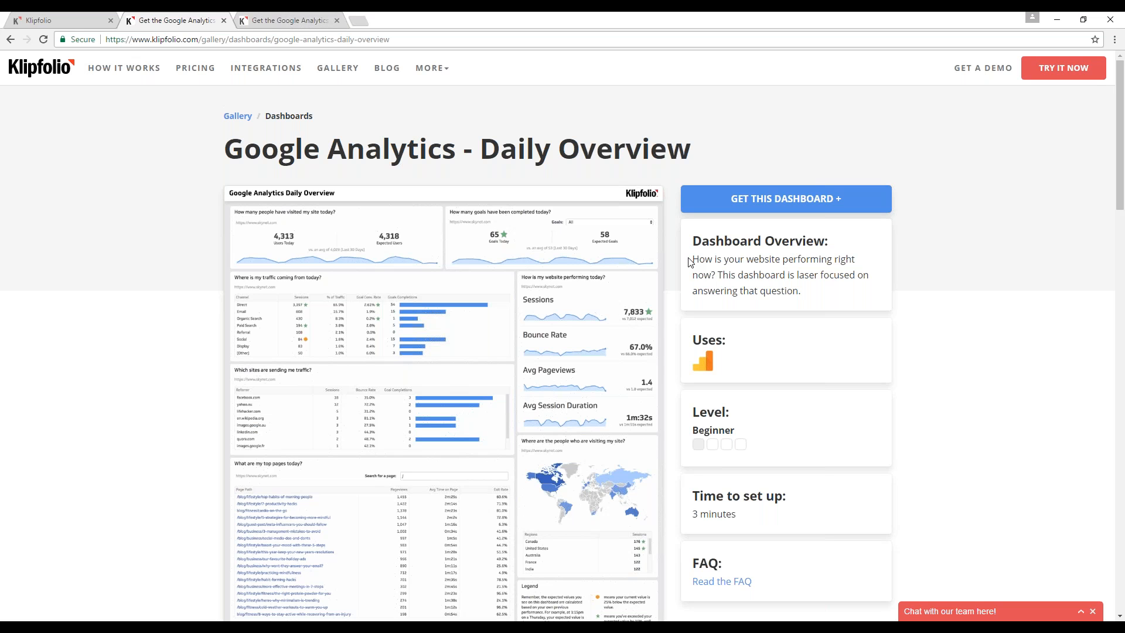
{"action": "left_click_drag", "start_coordinate": [701, 265], "coordinate": [781, 270]}
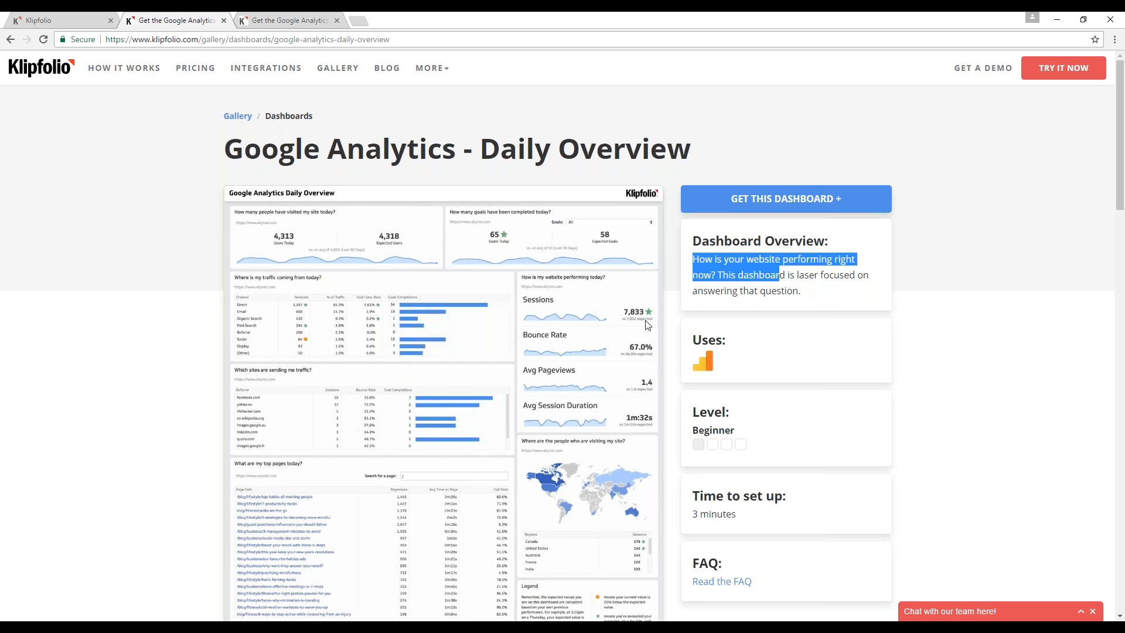
{"action": "scroll", "coordinate": [630, 346], "scroll_direction": "down", "scroll_amount": 1}
{"action": "scroll", "coordinate": [629, 346], "scroll_direction": "down", "scroll_amount": 1}
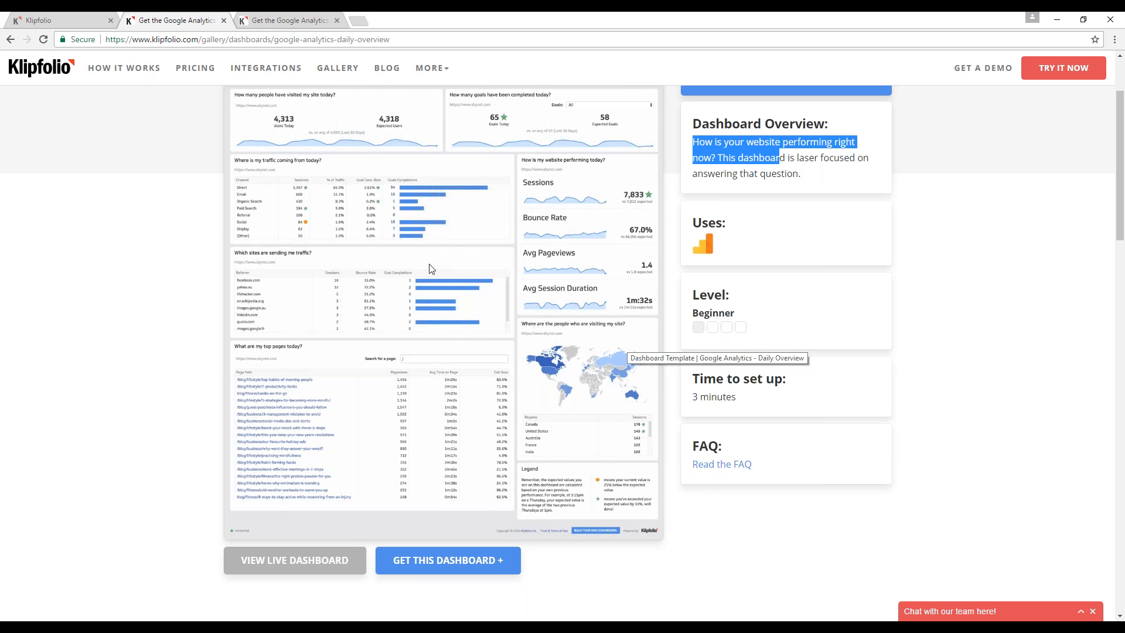
{"action": "scroll", "coordinate": [423, 269], "scroll_direction": "up", "scroll_amount": 1}
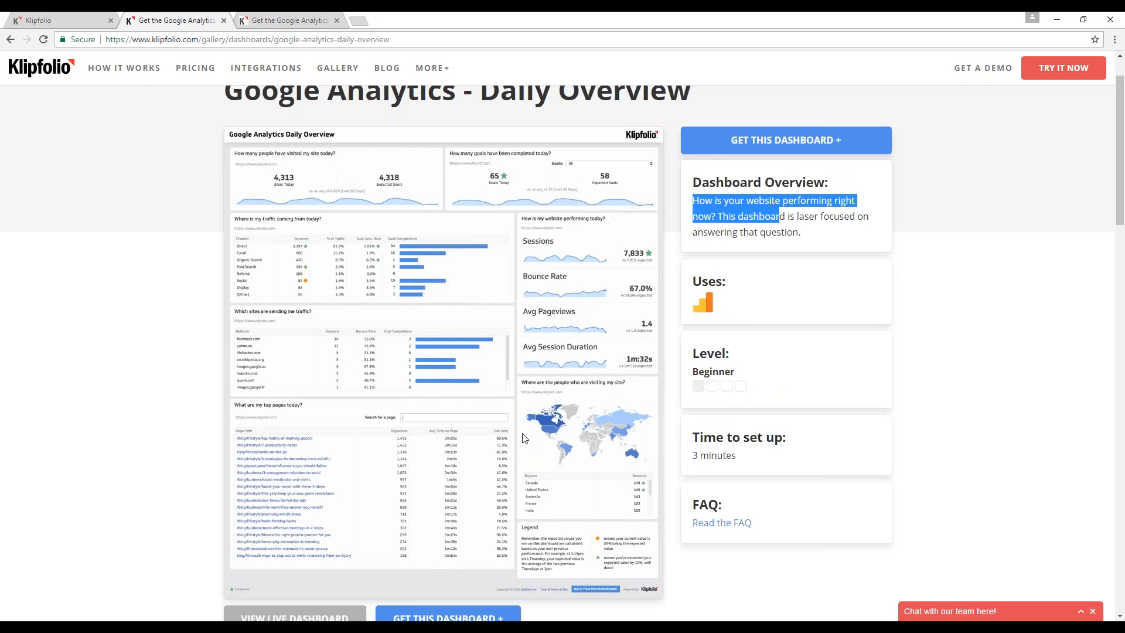
Step: Examine the Google Analytics - Website Overview gallery page, including the preview and the description of who it suits
{"action": "left_click", "coordinate": [291, 16]}
{"action": "scroll", "coordinate": [662, 293], "scroll_direction": "down", "scroll_amount": 3}
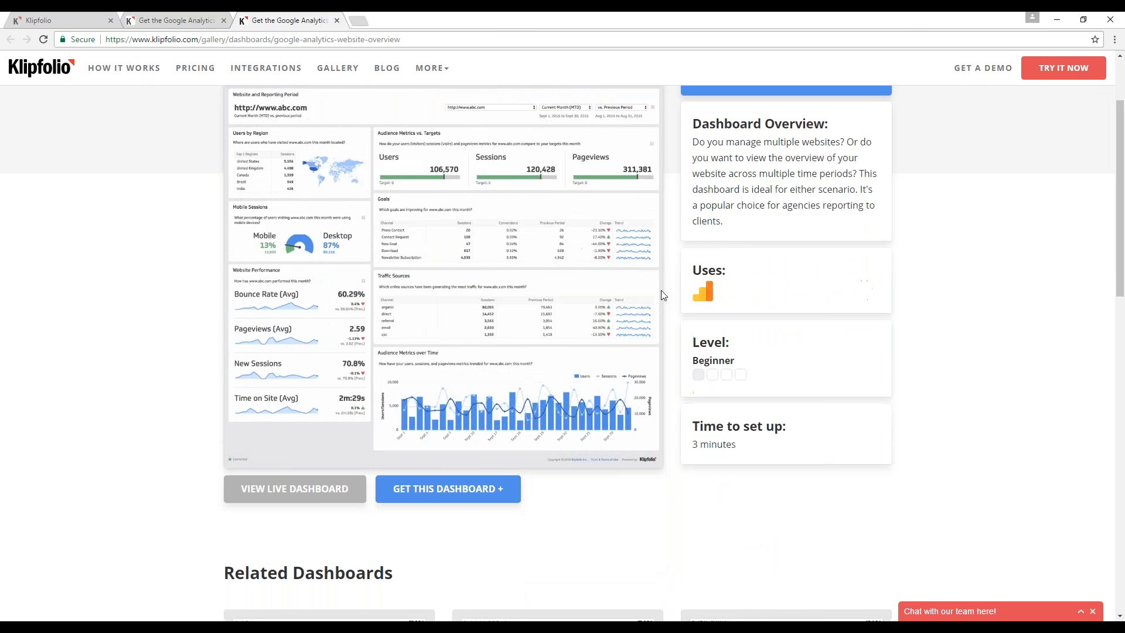
{"action": "scroll", "coordinate": [662, 293], "scroll_direction": "up", "scroll_amount": 3}
{"action": "scroll", "coordinate": [662, 293], "scroll_direction": "down", "scroll_amount": 1}
{"action": "scroll", "coordinate": [662, 293], "scroll_direction": "up", "scroll_amount": 1}
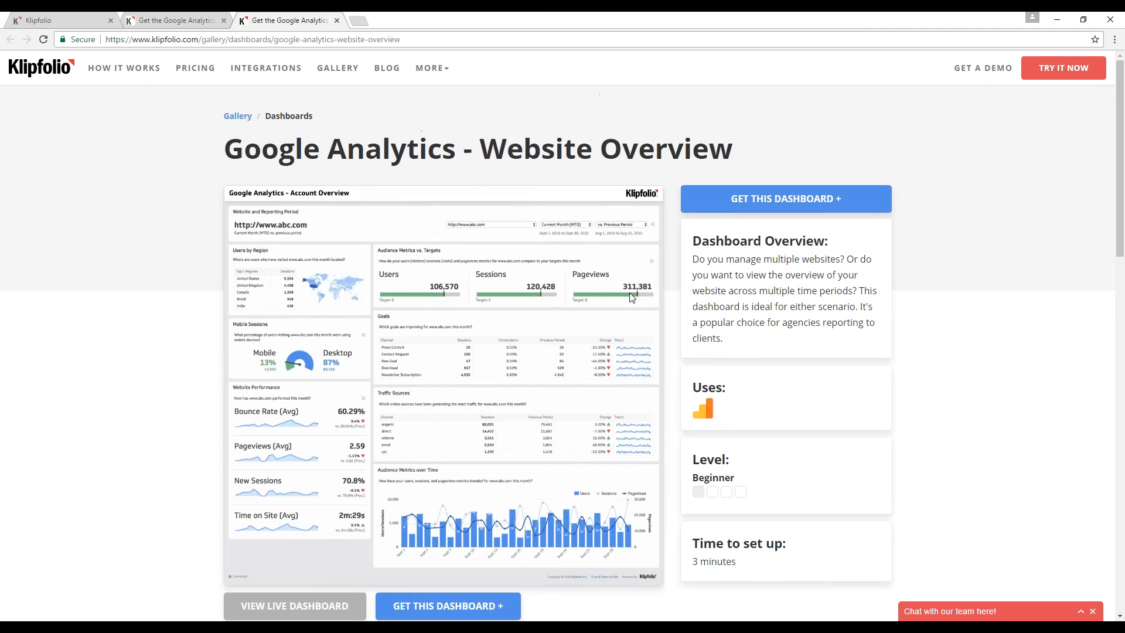
{"action": "scroll", "coordinate": [662, 293], "scroll_direction": "down", "scroll_amount": 1}
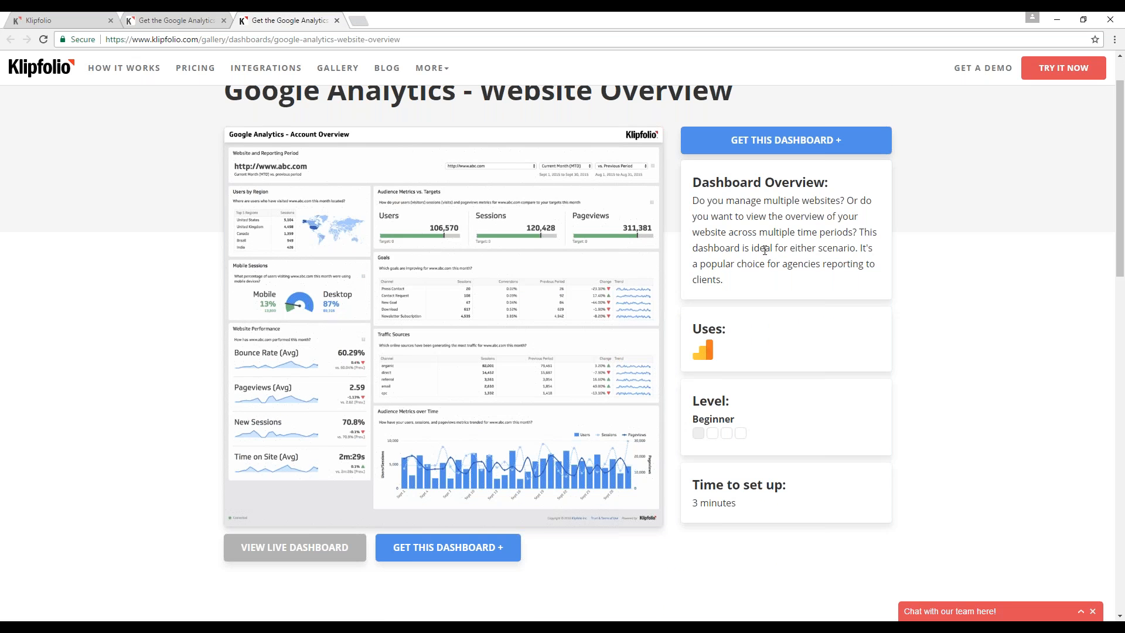
{"action": "left_click_drag", "start_coordinate": [779, 265], "coordinate": [825, 266]}
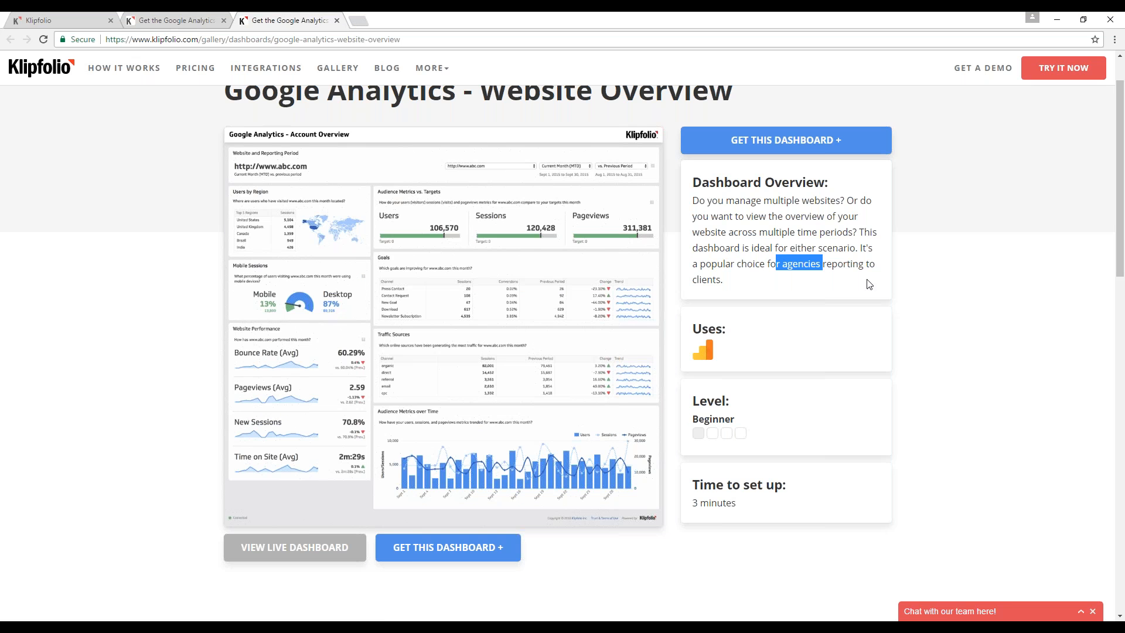
{"action": "left_click", "coordinate": [598, 115]}
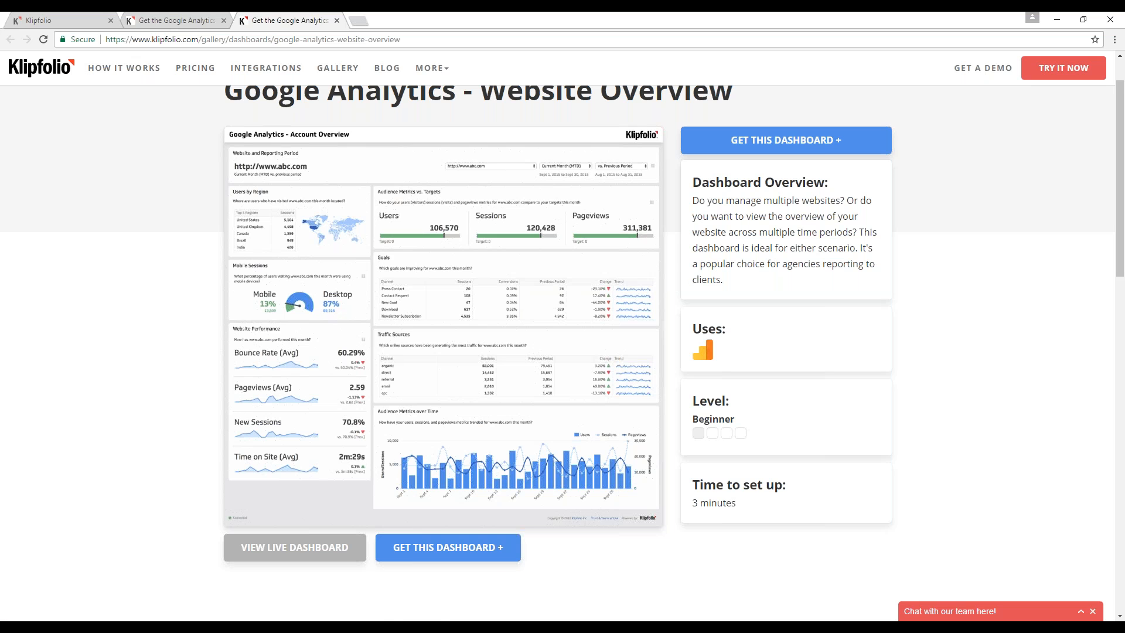
Step: Add the Google Analytics Daily Overview dashboard from its gallery page to the account and look over its Klips
{"action": "left_click", "coordinate": [220, 23]}
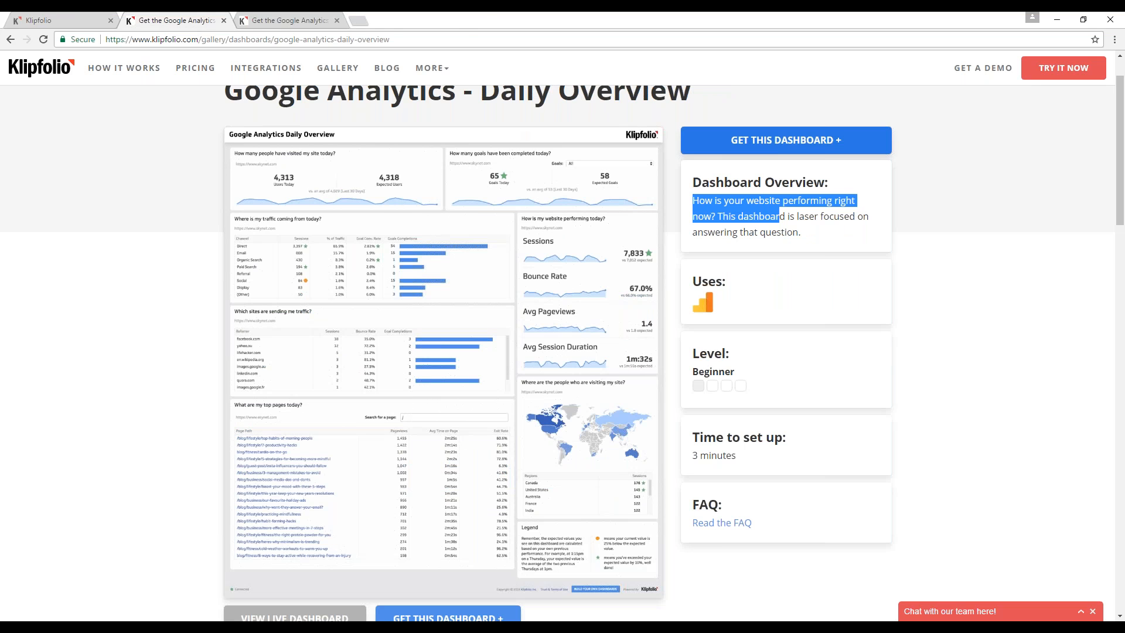
{"action": "left_click", "coordinate": [770, 145]}
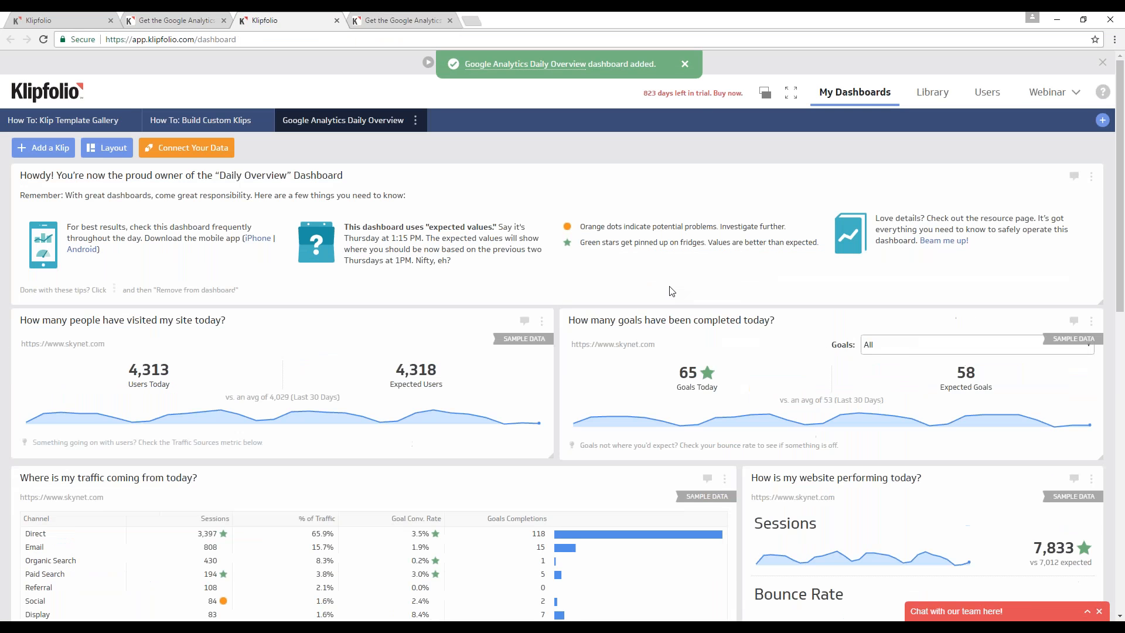
{"action": "scroll", "coordinate": [668, 294], "scroll_direction": "down", "scroll_amount": 9}
{"action": "scroll", "coordinate": [670, 295], "scroll_direction": "up", "scroll_amount": 2}
{"action": "scroll", "coordinate": [951, 296], "scroll_direction": "up", "scroll_amount": 1}
{"action": "scroll", "coordinate": [951, 296], "scroll_direction": "up", "scroll_amount": 8}
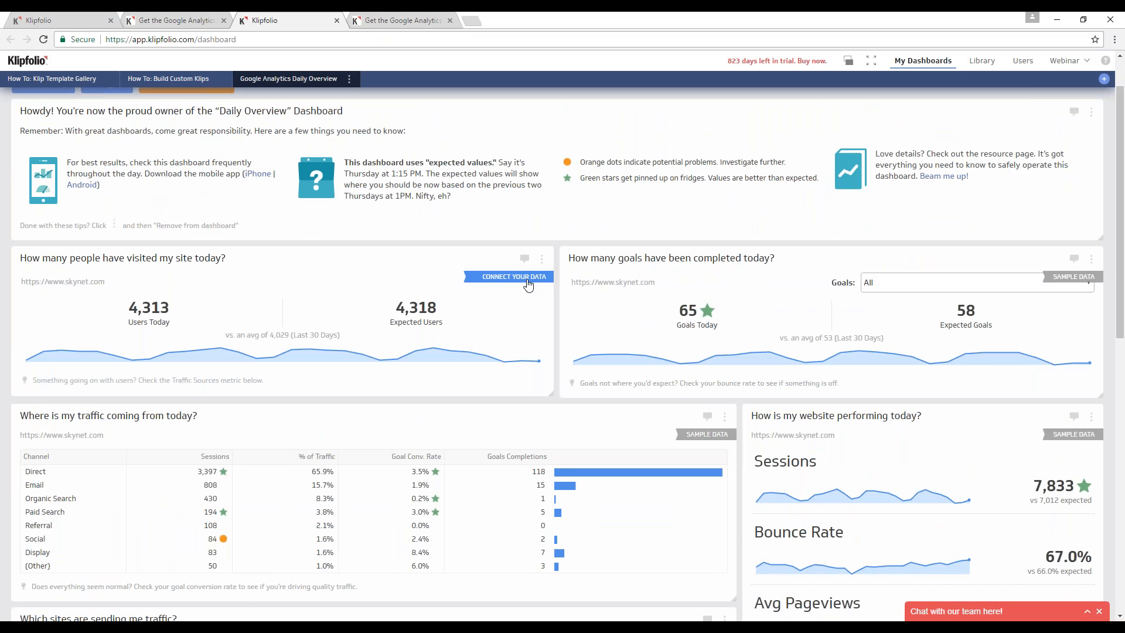
Step: Connect the "How many people have visited my site today?" Klip to Google Analytics through the WebinarGA403 @ Google service
{"action": "scroll", "coordinate": [322, 187], "scroll_direction": "up", "scroll_amount": 2}
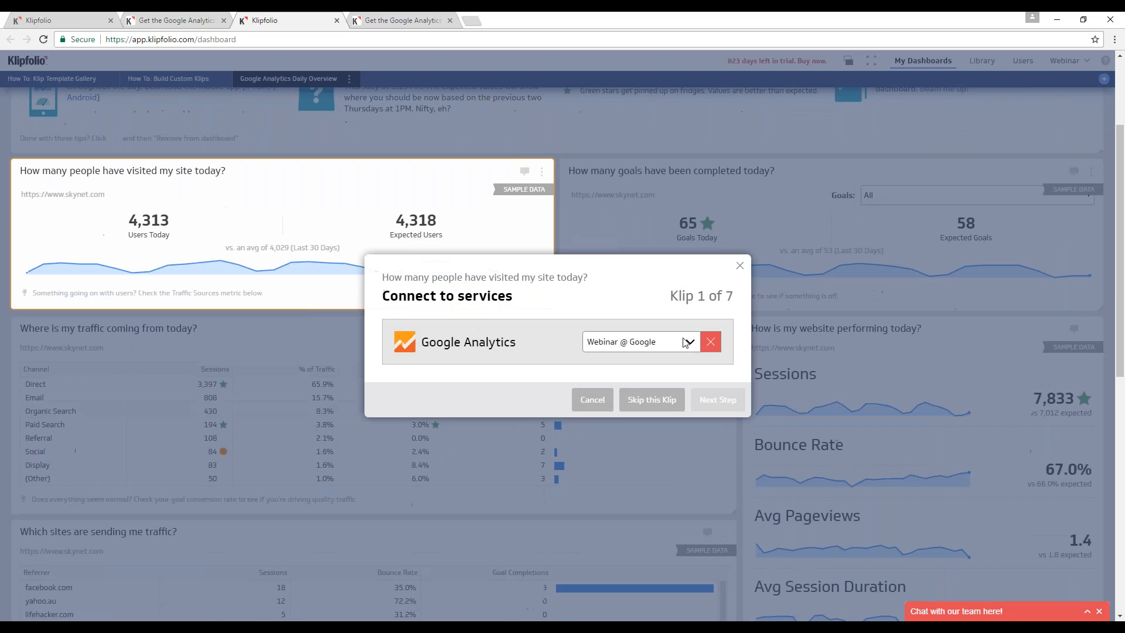
{"action": "left_click", "coordinate": [690, 343]}
{"action": "left_click", "coordinate": [669, 381]}
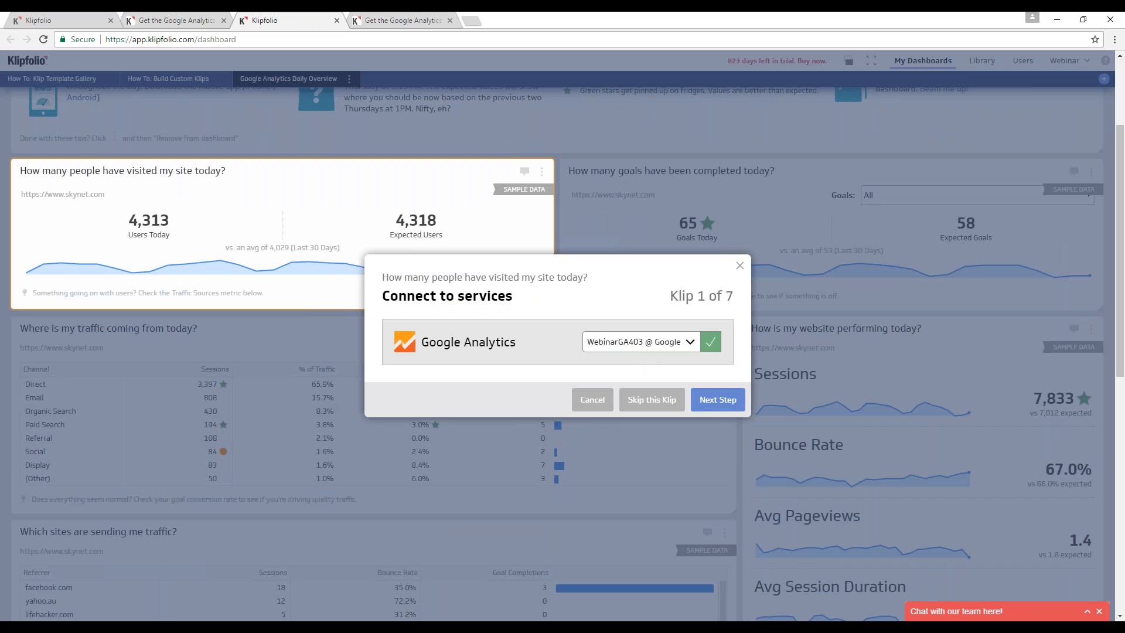
{"action": "left_click", "coordinate": [716, 404]}
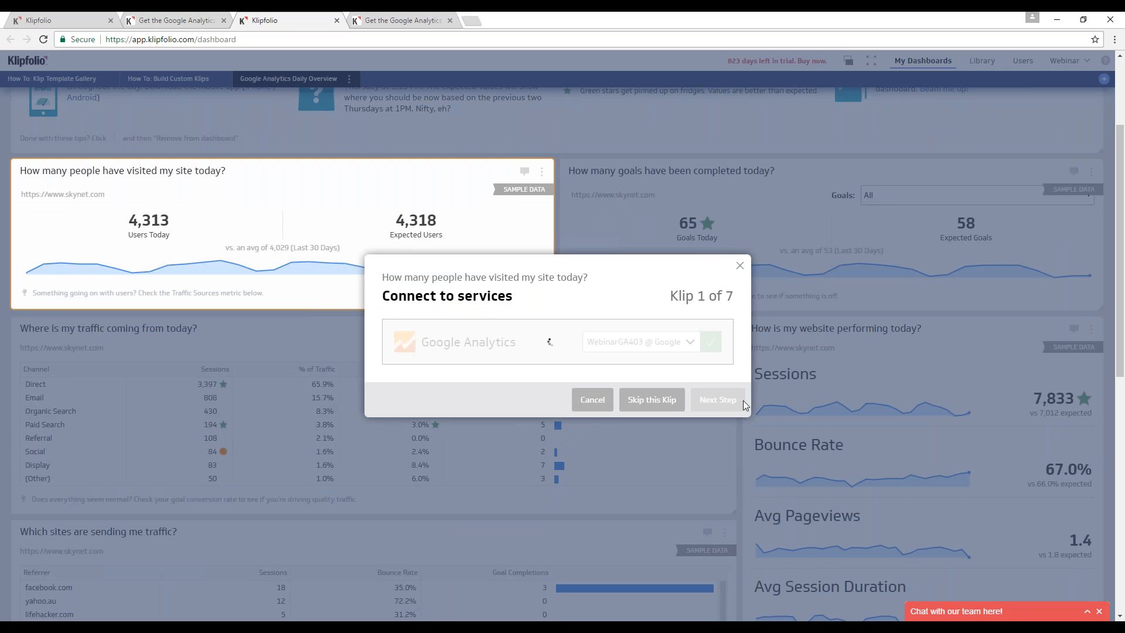
{"action": "left_click", "coordinate": [661, 324]}
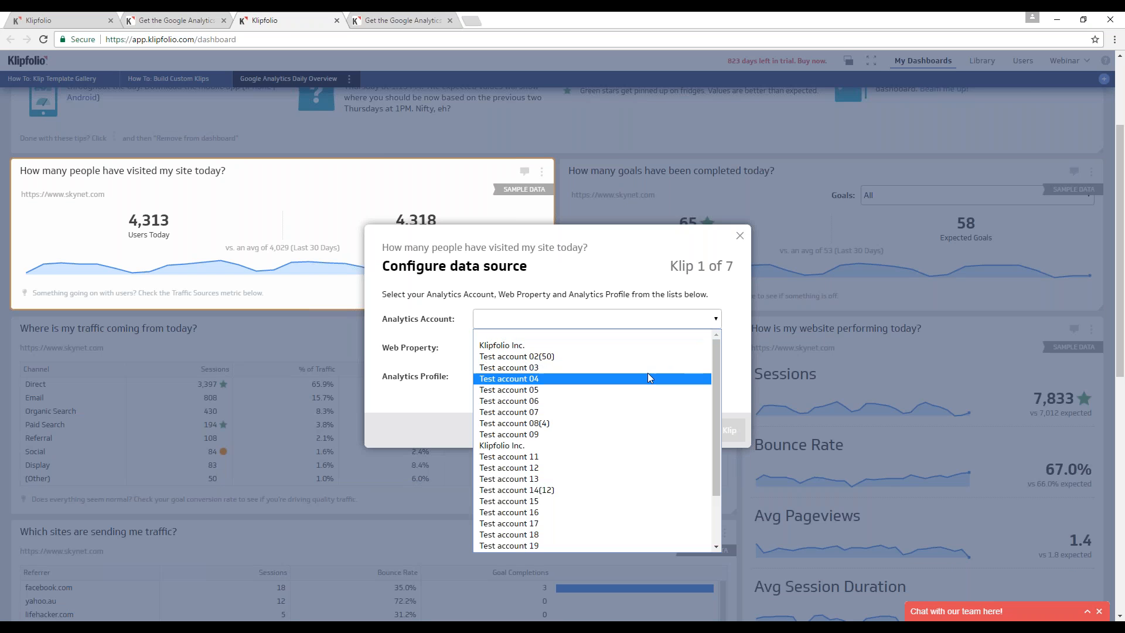
{"action": "left_click", "coordinate": [629, 449]}
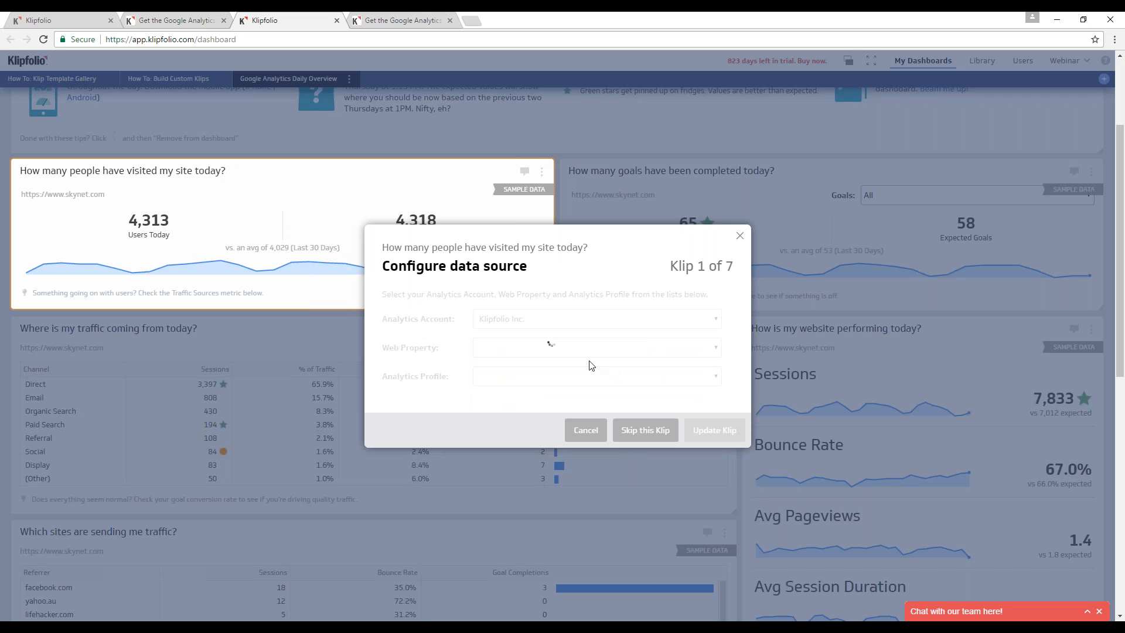
{"action": "left_click", "coordinate": [573, 349]}
{"action": "left_click", "coordinate": [566, 407]}
{"action": "left_click", "coordinate": [528, 381]}
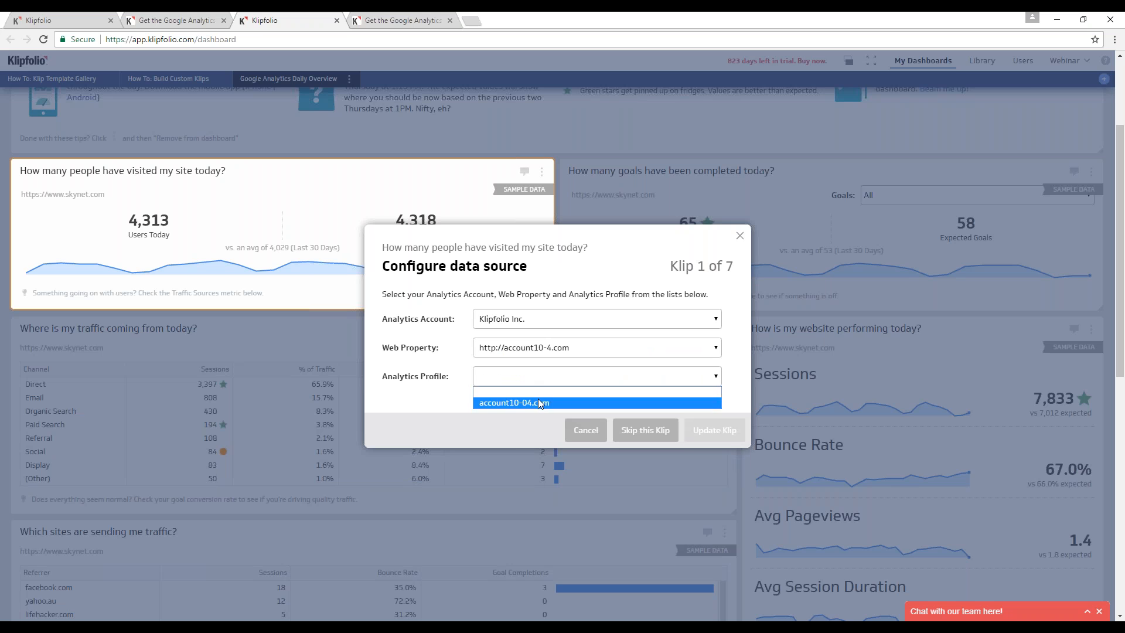
{"action": "left_click", "coordinate": [538, 401]}
{"action": "left_click", "coordinate": [715, 430]}
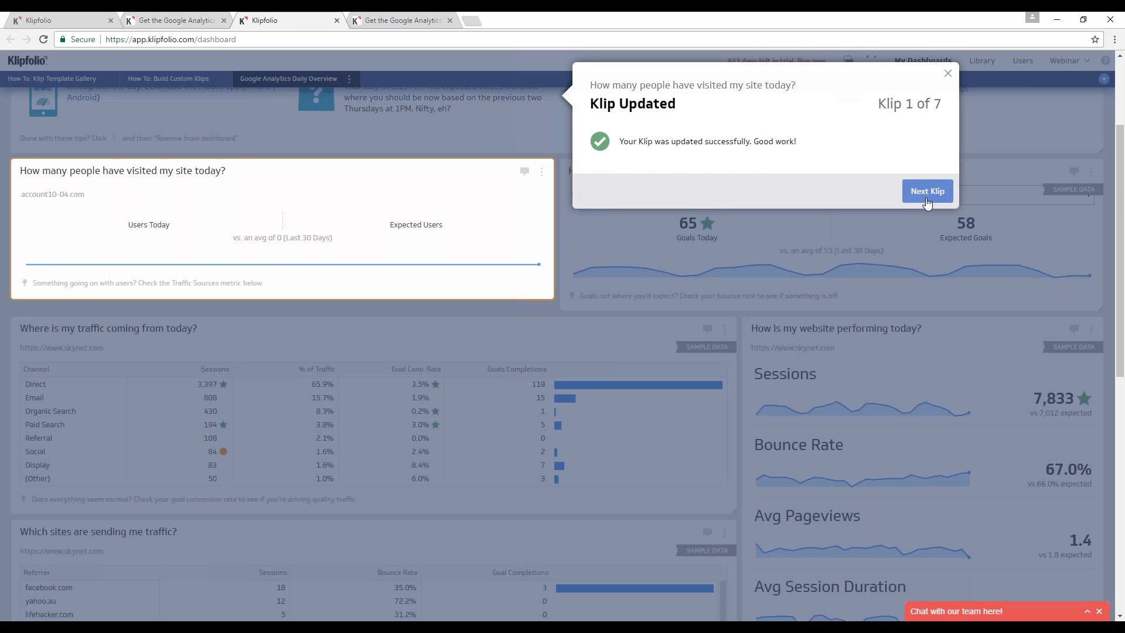
{"action": "left_click", "coordinate": [949, 74]}
Step: Look over the dashboard, open the resource page linked in its tips, review the In-Depth and video sections, and close that page
{"action": "scroll", "coordinate": [673, 459], "scroll_direction": "down", "scroll_amount": 4}
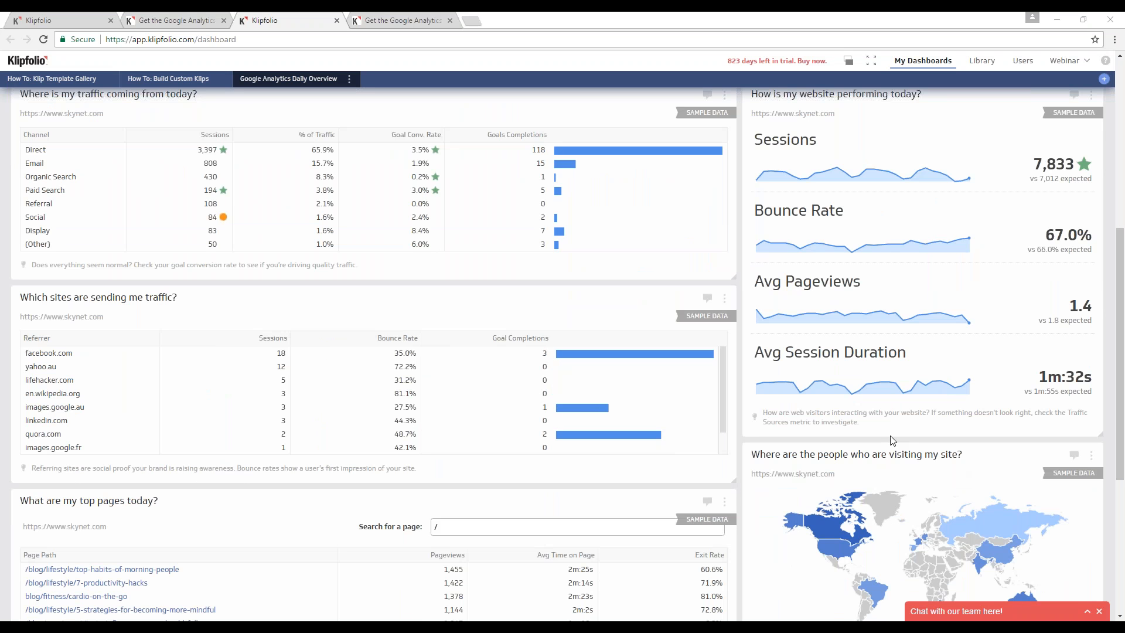
{"action": "scroll", "coordinate": [893, 441], "scroll_direction": "up", "scroll_amount": 7}
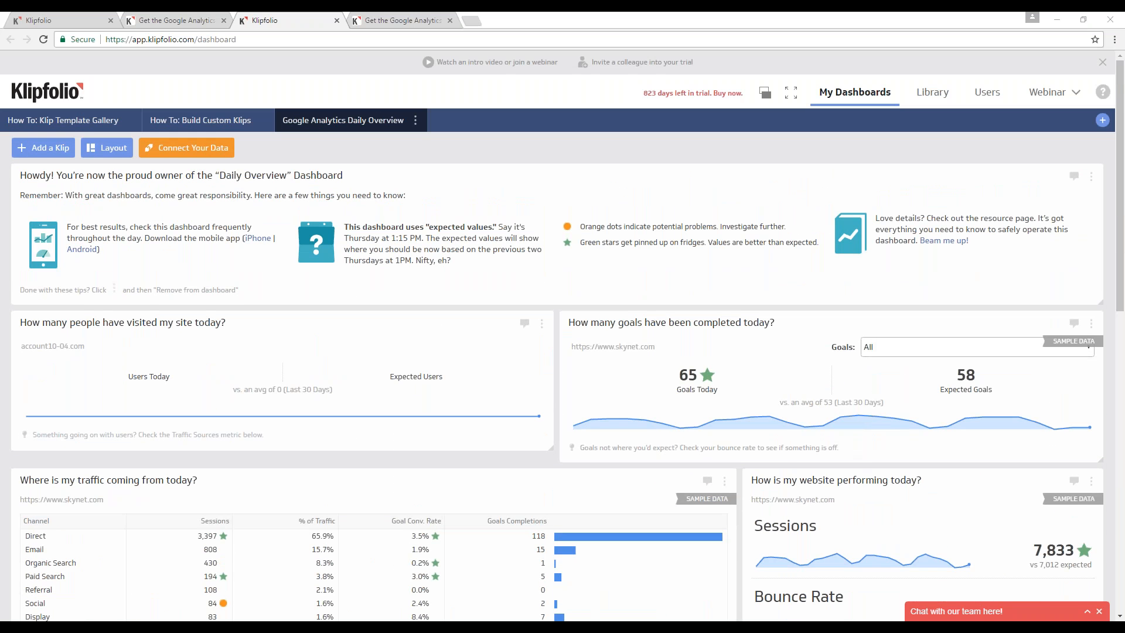
{"action": "scroll", "coordinate": [862, 459], "scroll_direction": "down", "scroll_amount": 3}
{"action": "scroll", "coordinate": [808, 430], "scroll_direction": "up", "scroll_amount": 3}
{"action": "left_click", "coordinate": [935, 243]}
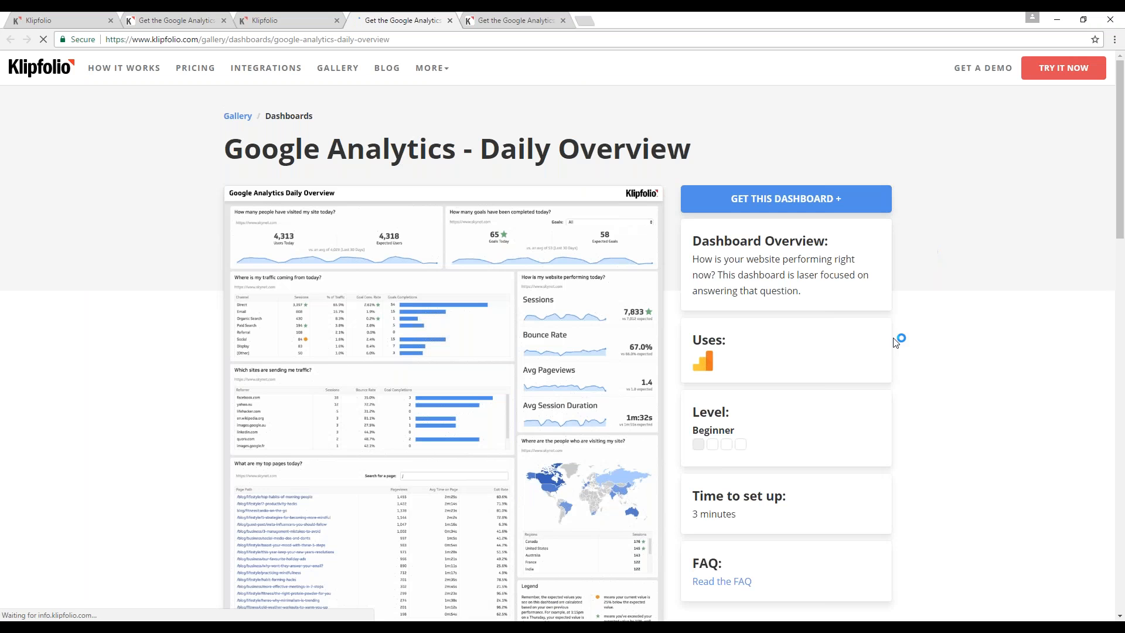
{"action": "scroll", "coordinate": [924, 394], "scroll_direction": "down", "scroll_amount": 15}
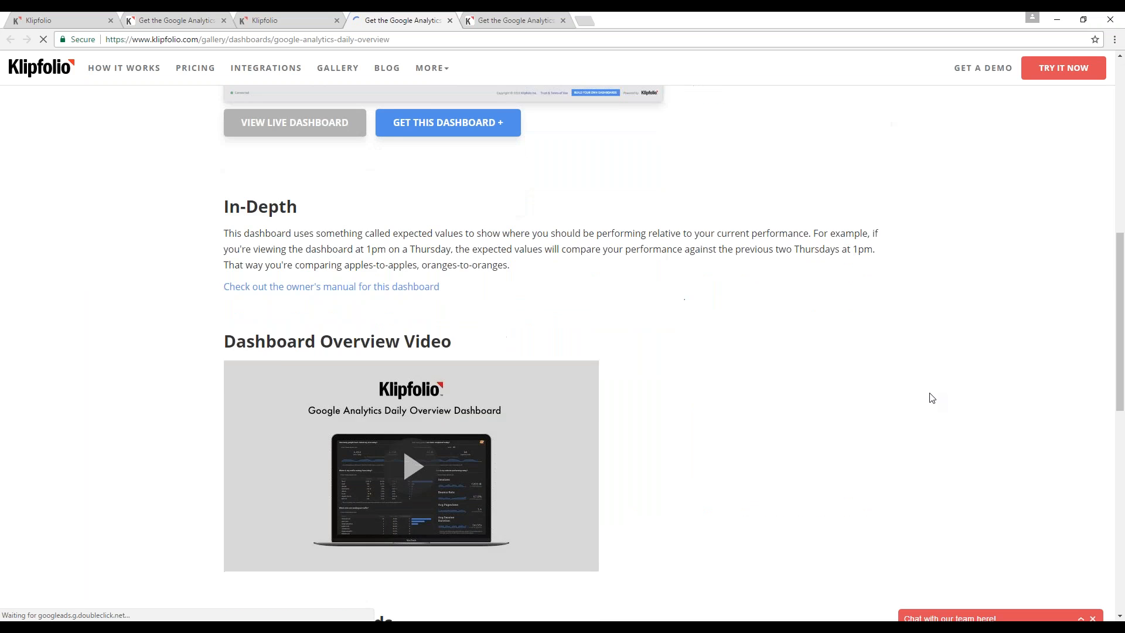
{"action": "scroll", "coordinate": [929, 397], "scroll_direction": "down", "scroll_amount": 6}
{"action": "scroll", "coordinate": [930, 397], "scroll_direction": "up", "scroll_amount": 13}
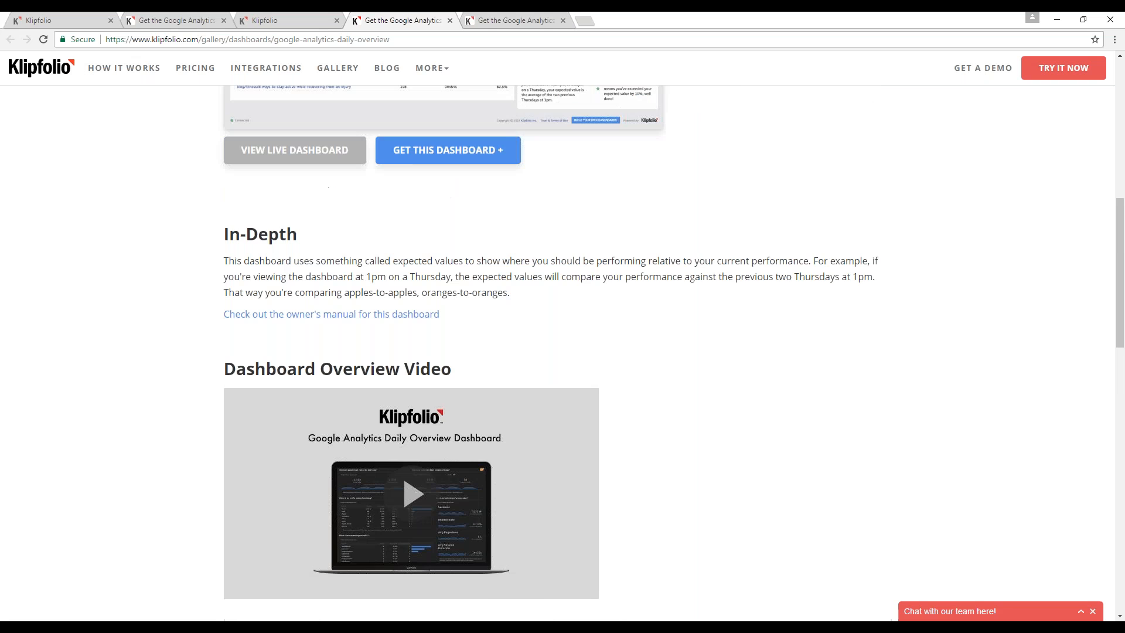
{"action": "left_click", "coordinate": [449, 20]}
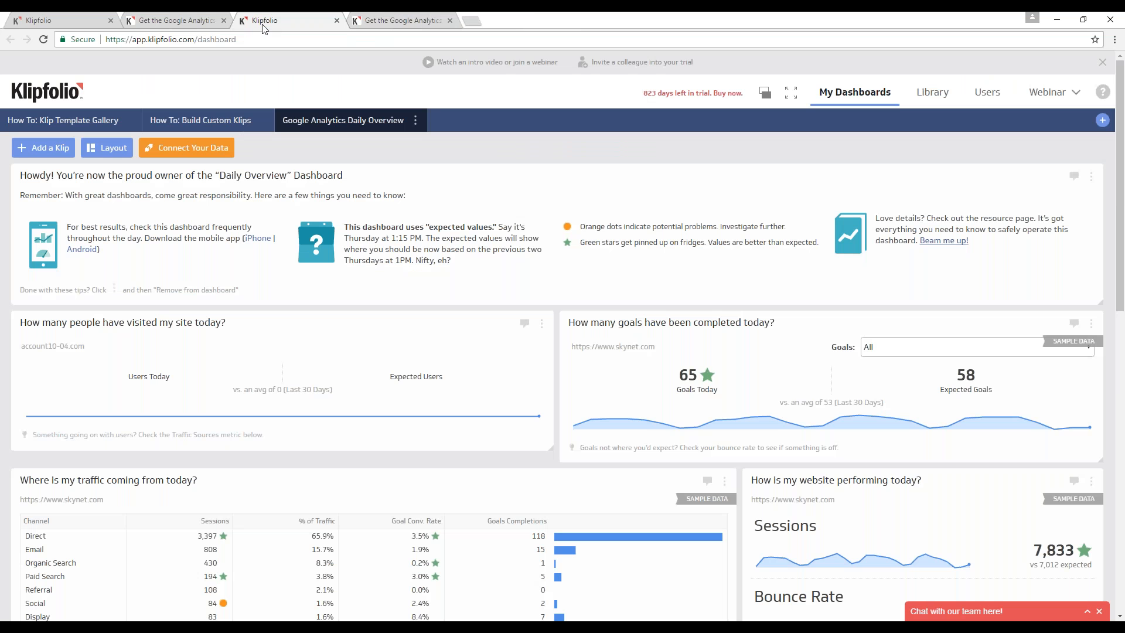
Step: Add the Google Analytics - Website Overview dashboard from its gallery page, connected through the WebinarGA403 @ Google account
{"action": "left_click", "coordinate": [397, 20]}
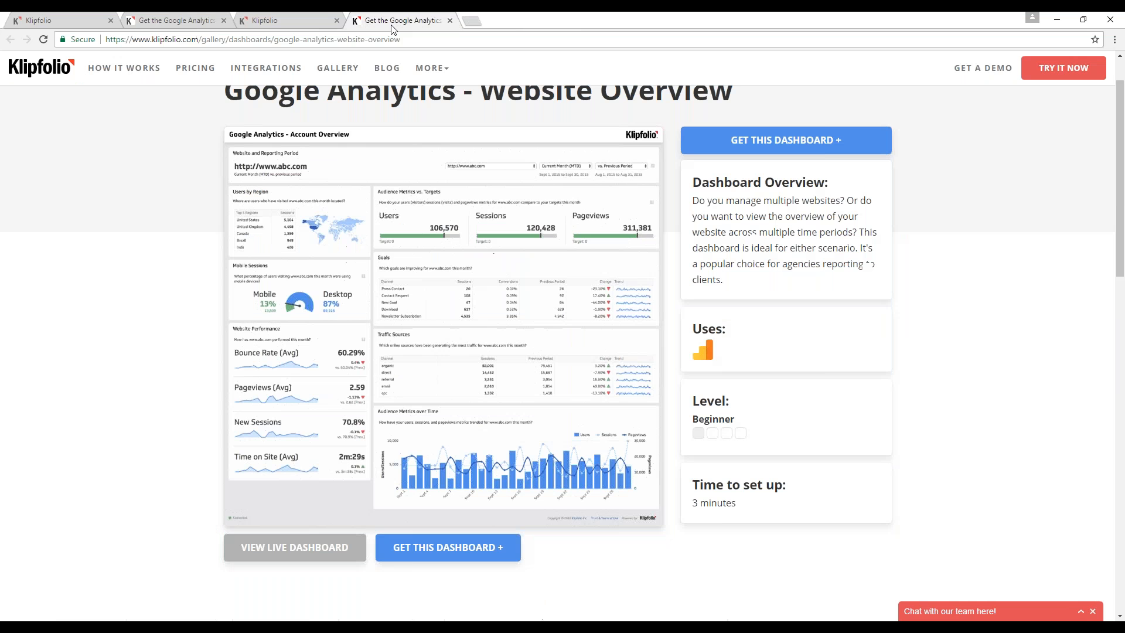
{"action": "scroll", "coordinate": [842, 237], "scroll_direction": "up", "scroll_amount": 1}
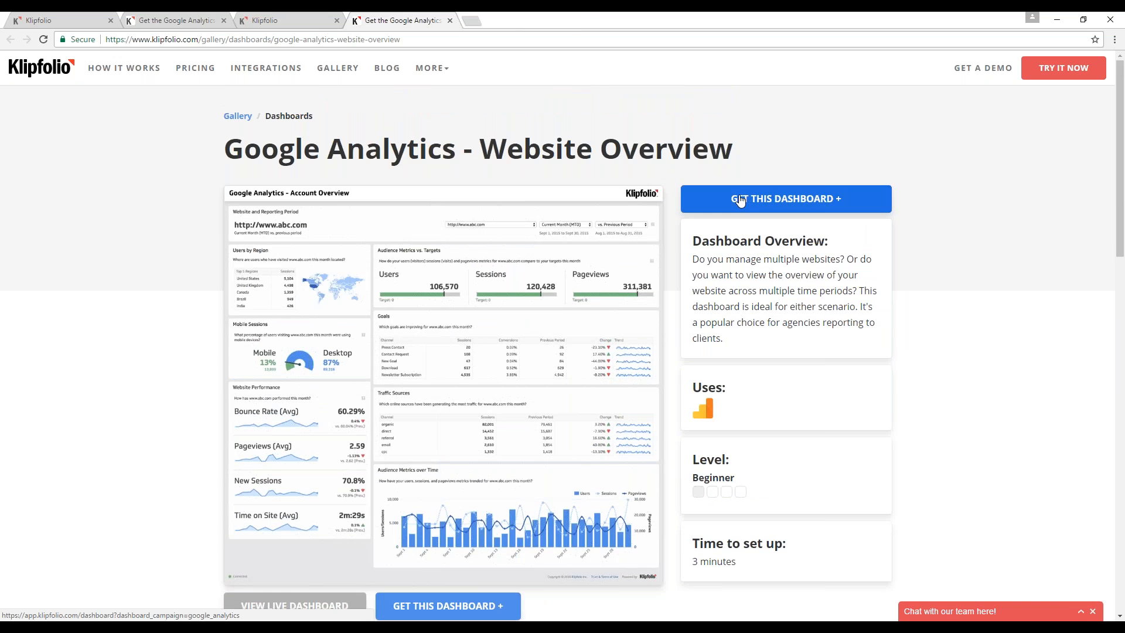
{"action": "left_click", "coordinate": [727, 196]}
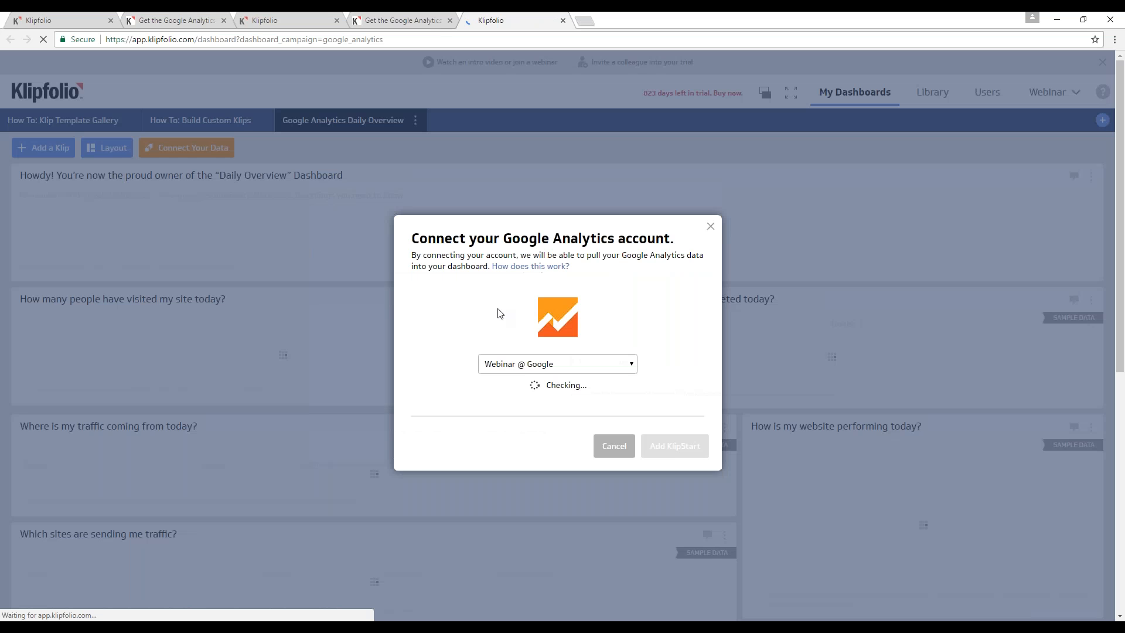
{"action": "left_click", "coordinate": [531, 356]}
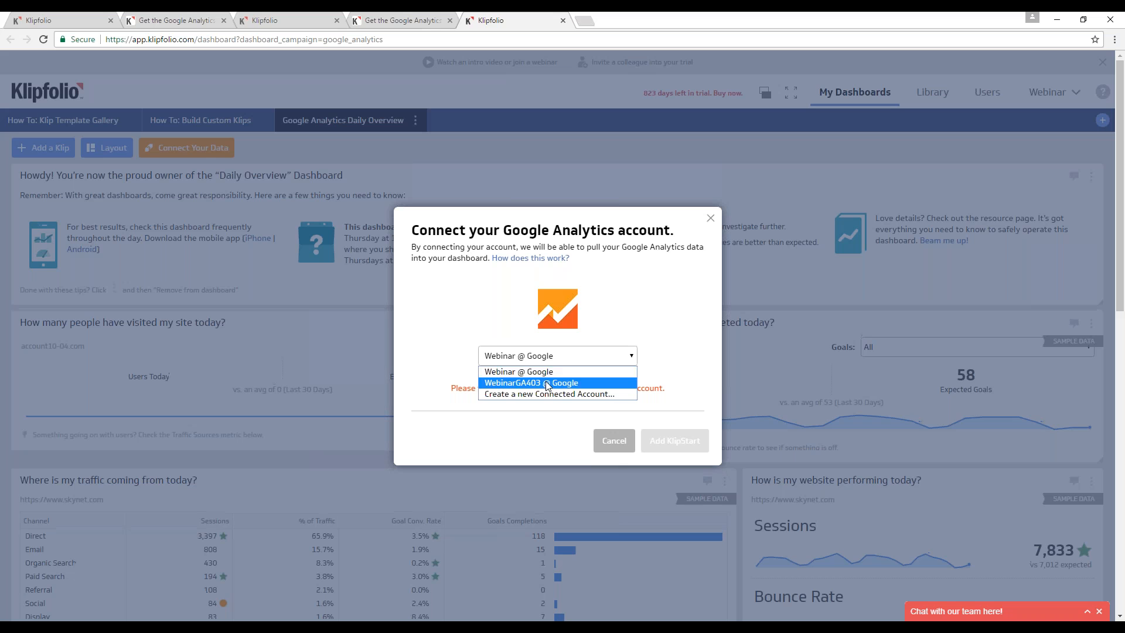
{"action": "left_click", "coordinate": [527, 381]}
{"action": "left_click", "coordinate": [675, 446]}
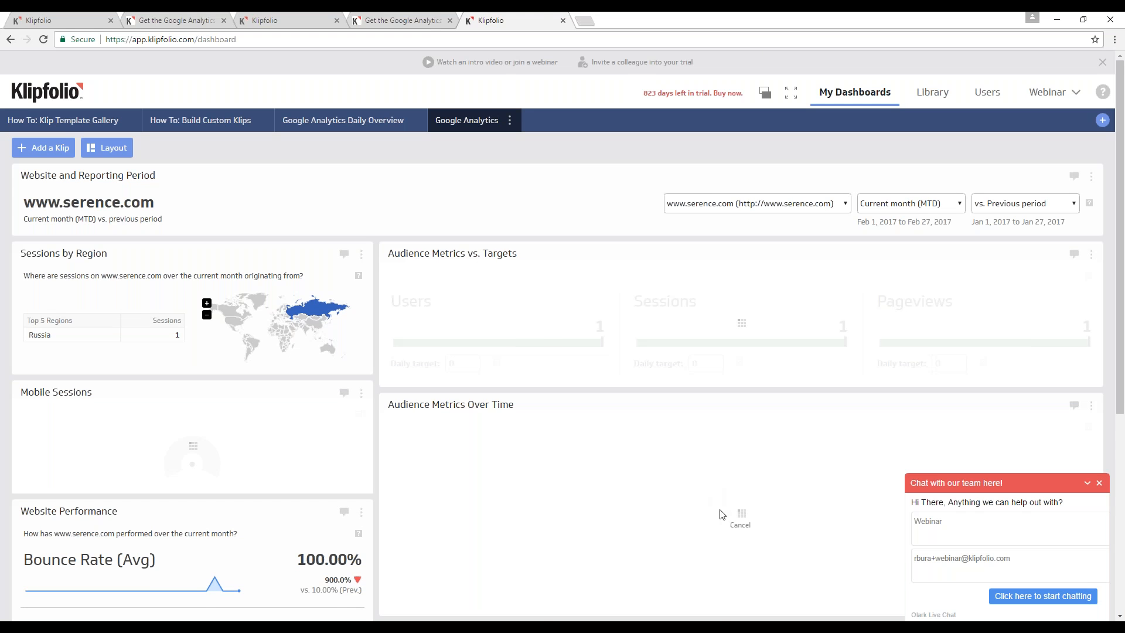
Step: Look over the Google Analytics dashboard and its website choices, and set the reporting period to Current year (YTD)
{"action": "scroll", "coordinate": [767, 510], "scroll_direction": "down", "scroll_amount": 2}
{"action": "scroll", "coordinate": [510, 557], "scroll_direction": "down", "scroll_amount": 5}
{"action": "scroll", "coordinate": [510, 557], "scroll_direction": "up", "scroll_amount": 7}
{"action": "left_click", "coordinate": [834, 204]}
{"action": "scroll", "coordinate": [844, 352], "scroll_direction": "up", "scroll_amount": 15}
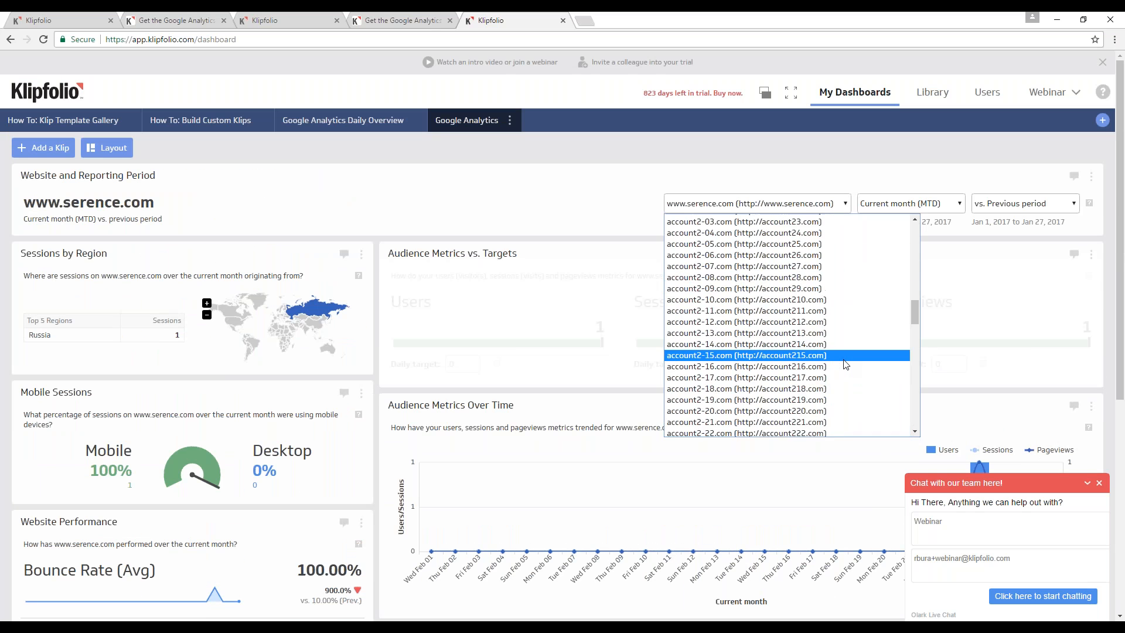
{"action": "scroll", "coordinate": [844, 361], "scroll_direction": "down", "scroll_amount": 20}
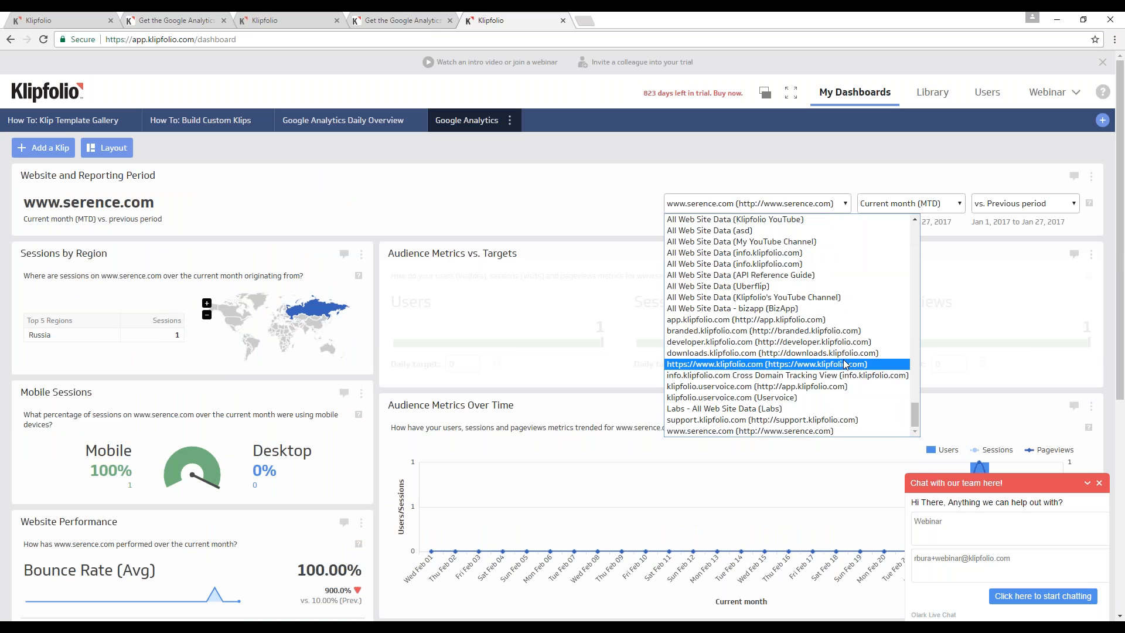
{"action": "left_click", "coordinate": [630, 195]}
{"action": "left_click", "coordinate": [949, 205]}
{"action": "left_click", "coordinate": [945, 229]}
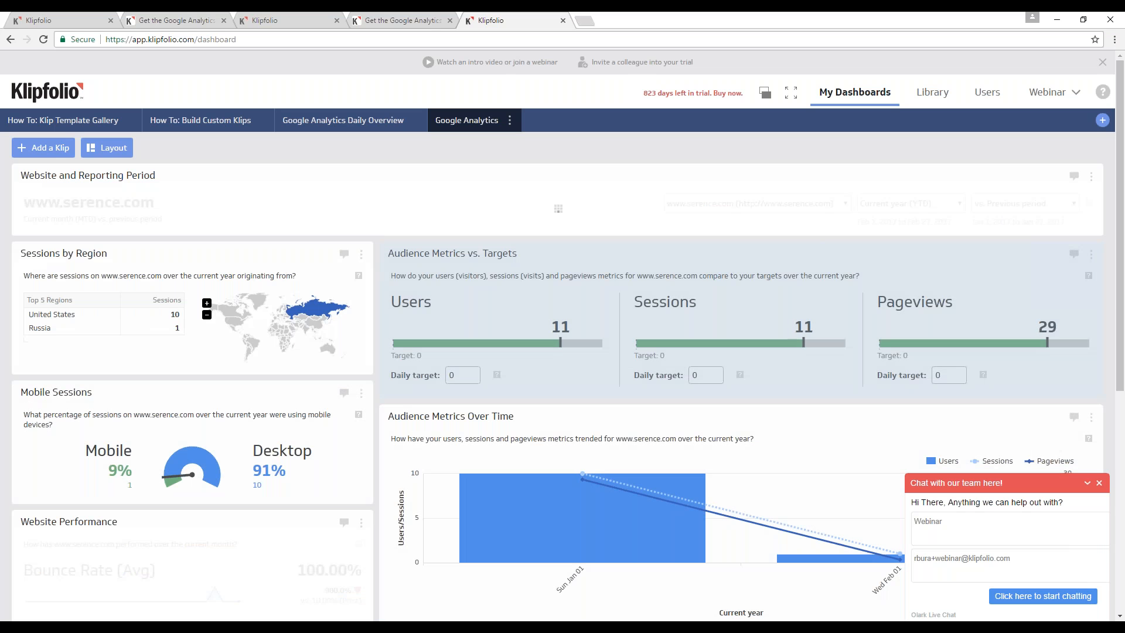
Step: Remove the Google Analytics Daily Overview and Google Analytics dashboards from My Dashboards
{"action": "left_click", "coordinate": [346, 121]}
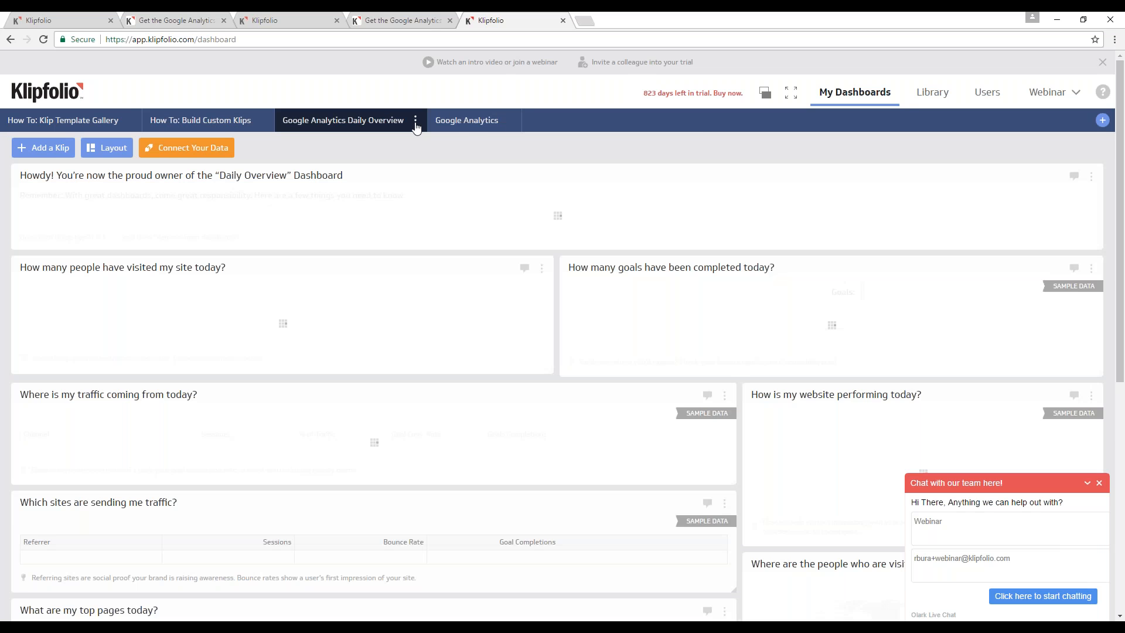
{"action": "left_click", "coordinate": [415, 120]}
{"action": "left_click", "coordinate": [378, 233]}
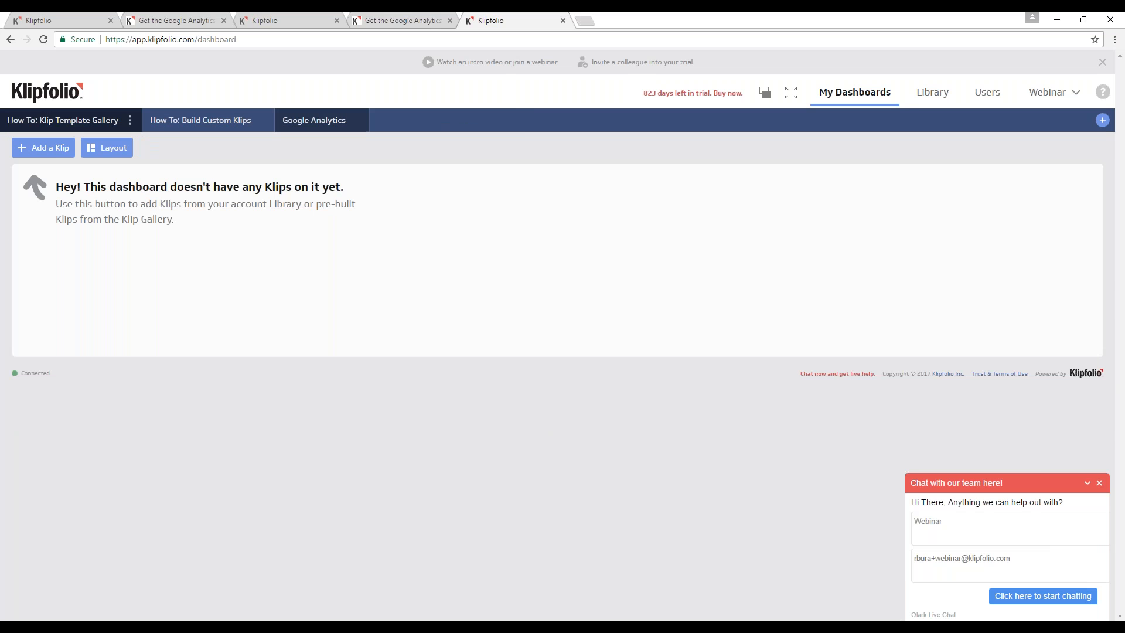
{"action": "left_click", "coordinate": [357, 121]}
{"action": "left_click", "coordinate": [293, 232]}
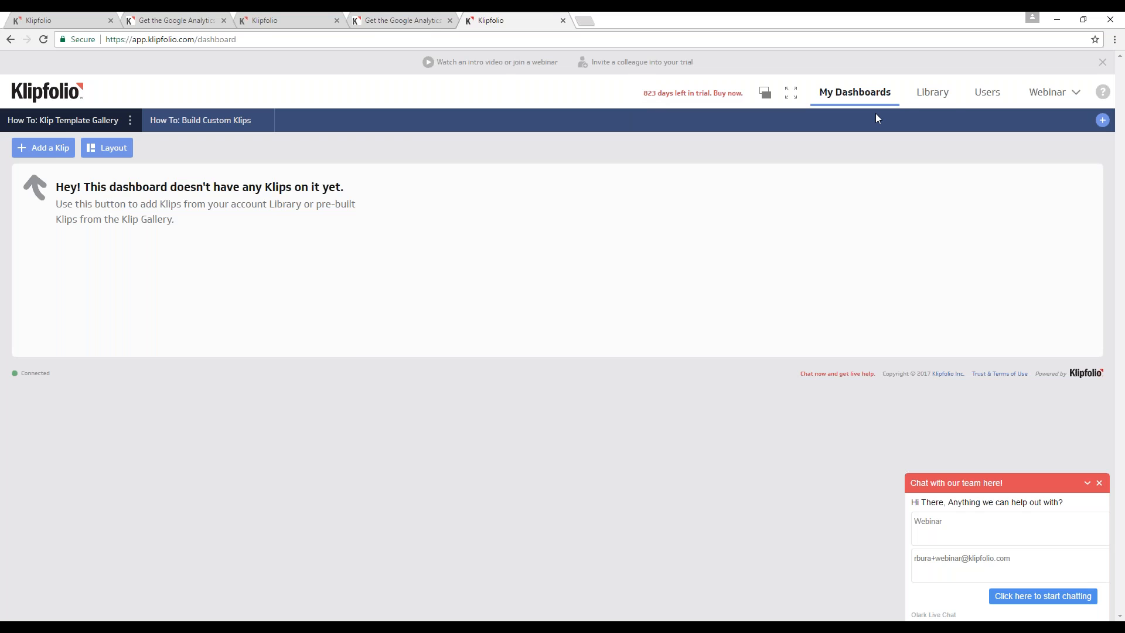
Step: Start adding a Klip to the How To: Klip Template Gallery dashboard and find the Google Analytics templates by searching "google an"
{"action": "left_click", "coordinate": [46, 148]}
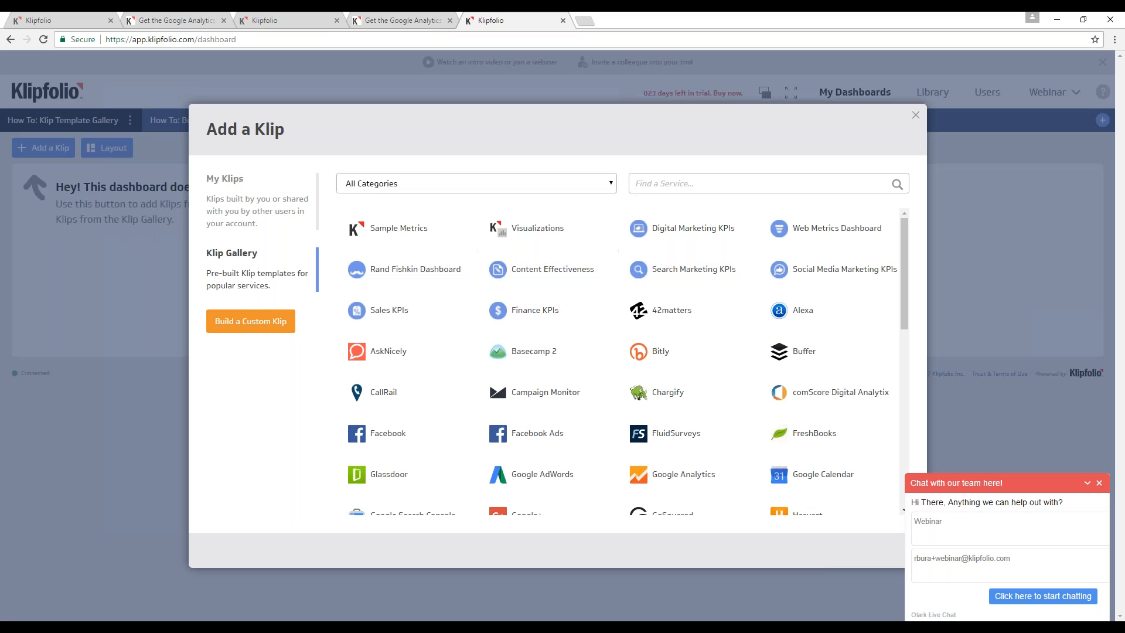
{"action": "left_click", "coordinate": [698, 184]}
{"action": "type", "text": "g"}
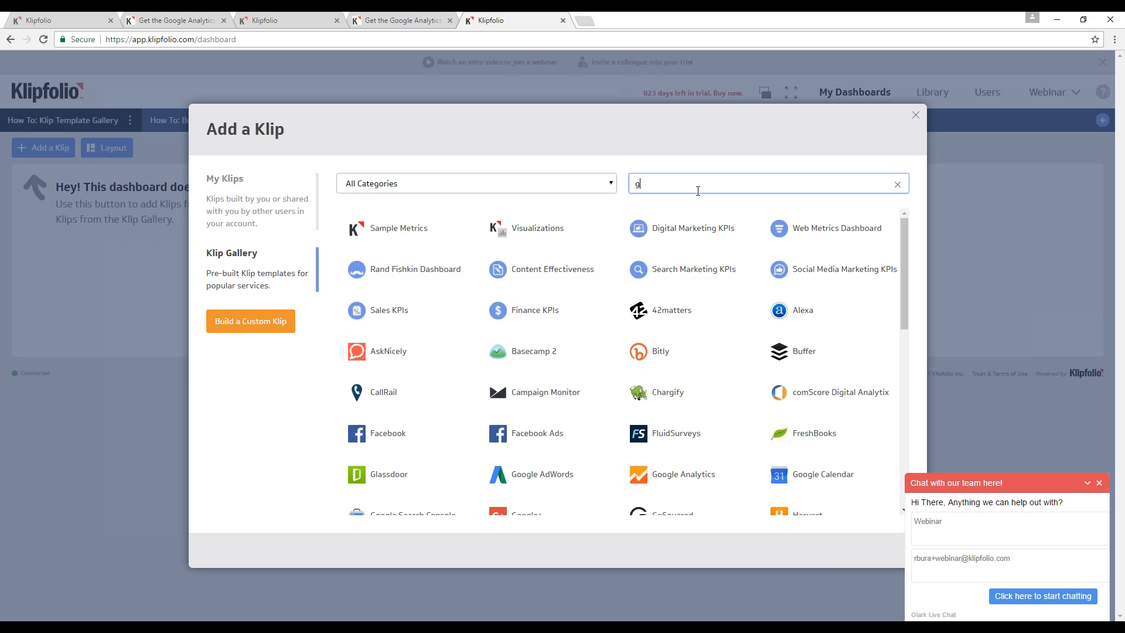
{"action": "type", "text": "oogle an"}
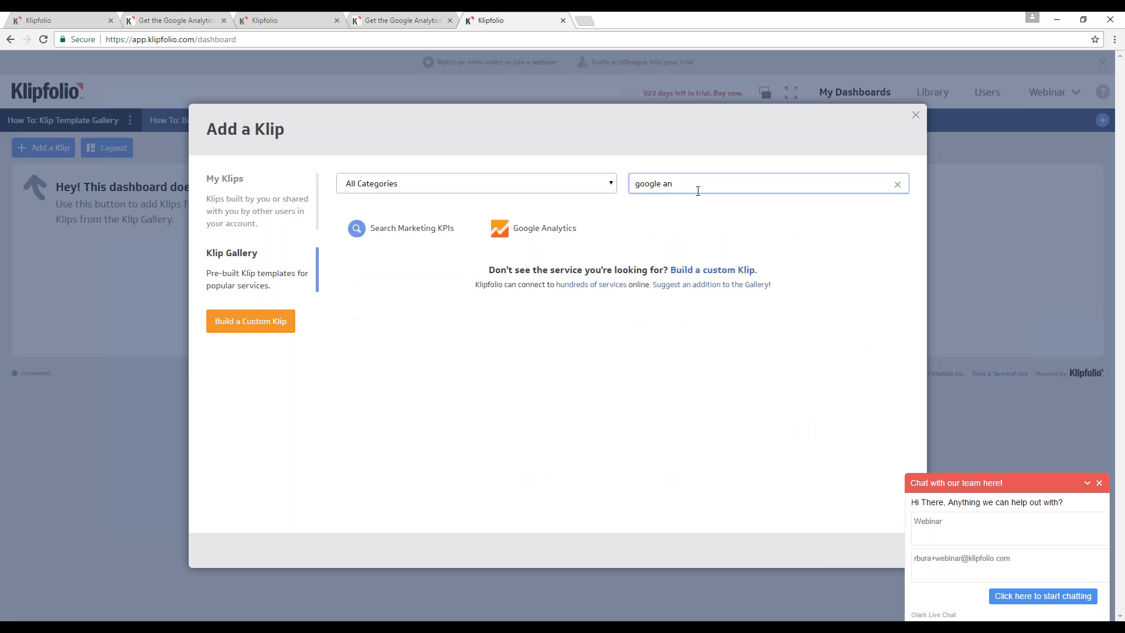
{"action": "left_click", "coordinate": [545, 228]}
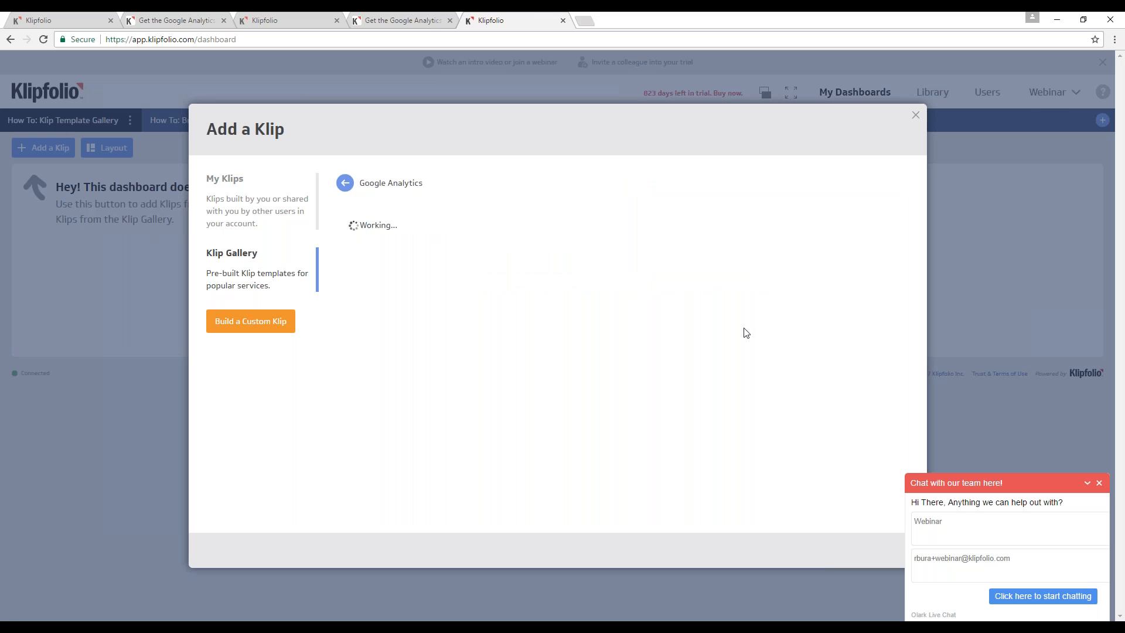
Step: Examine the pre-built Google Analytics Klip templates, their descriptions and previews, and dismiss the chat box
{"action": "scroll", "coordinate": [740, 341], "scroll_direction": "down", "scroll_amount": 10}
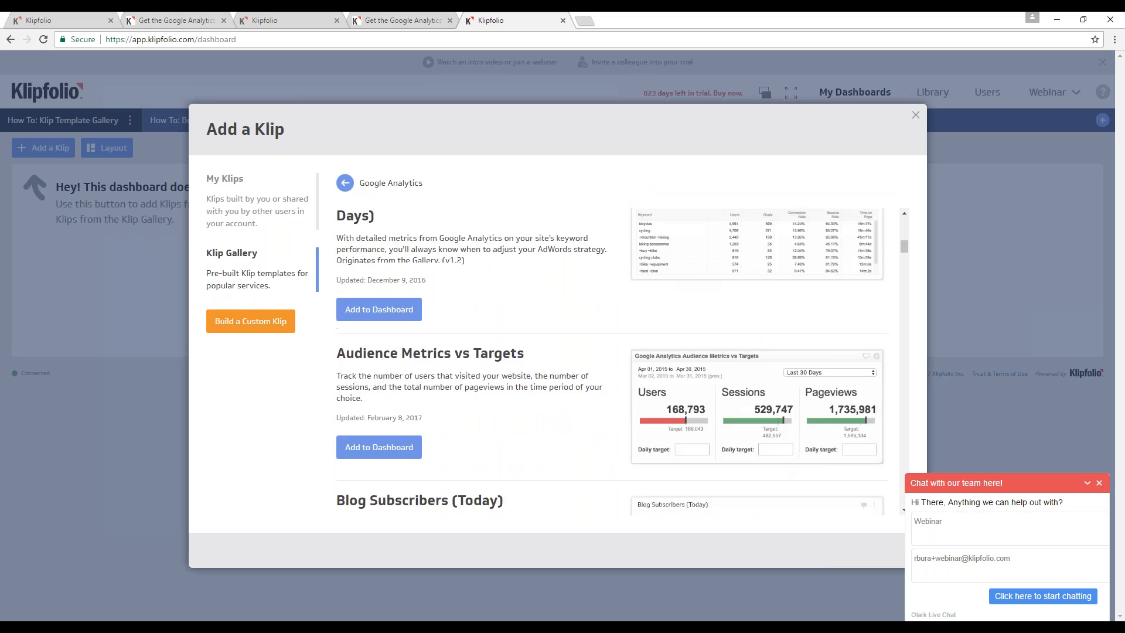
{"action": "scroll", "coordinate": [610, 361], "scroll_direction": "down", "scroll_amount": 8}
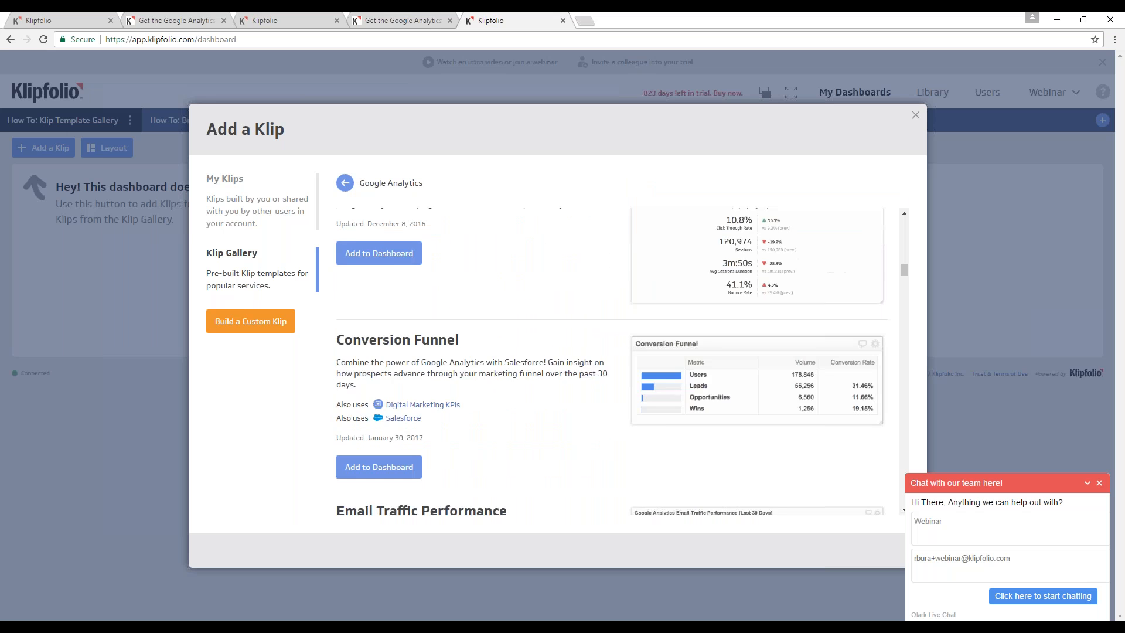
{"action": "scroll", "coordinate": [752, 339], "scroll_direction": "down", "scroll_amount": 2}
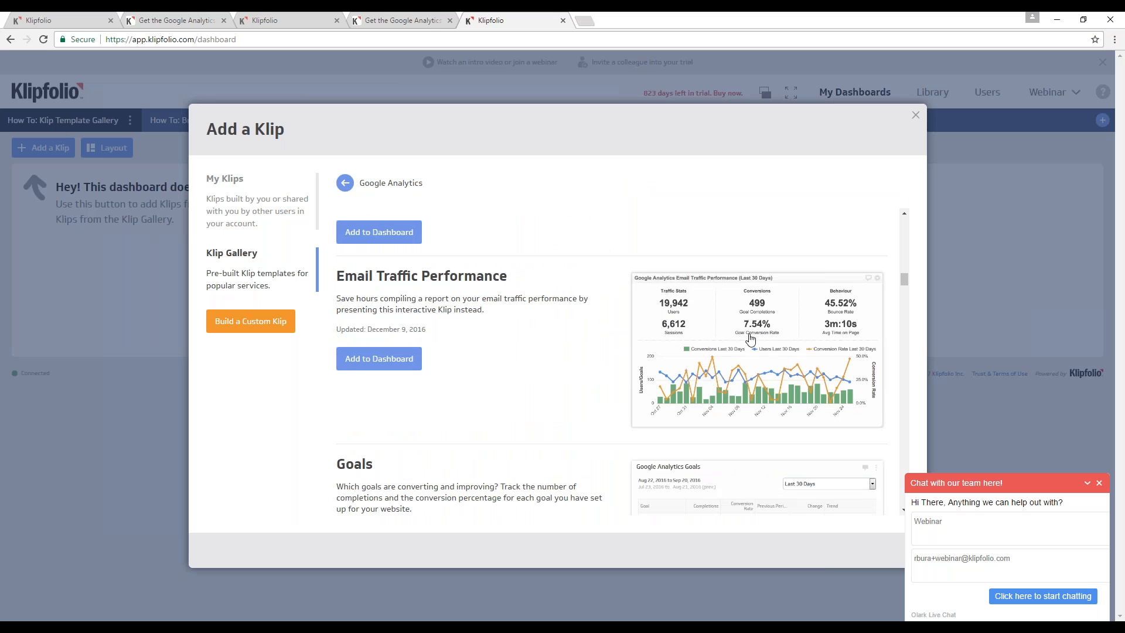
{"action": "scroll", "coordinate": [751, 338], "scroll_direction": "up", "scroll_amount": 3}
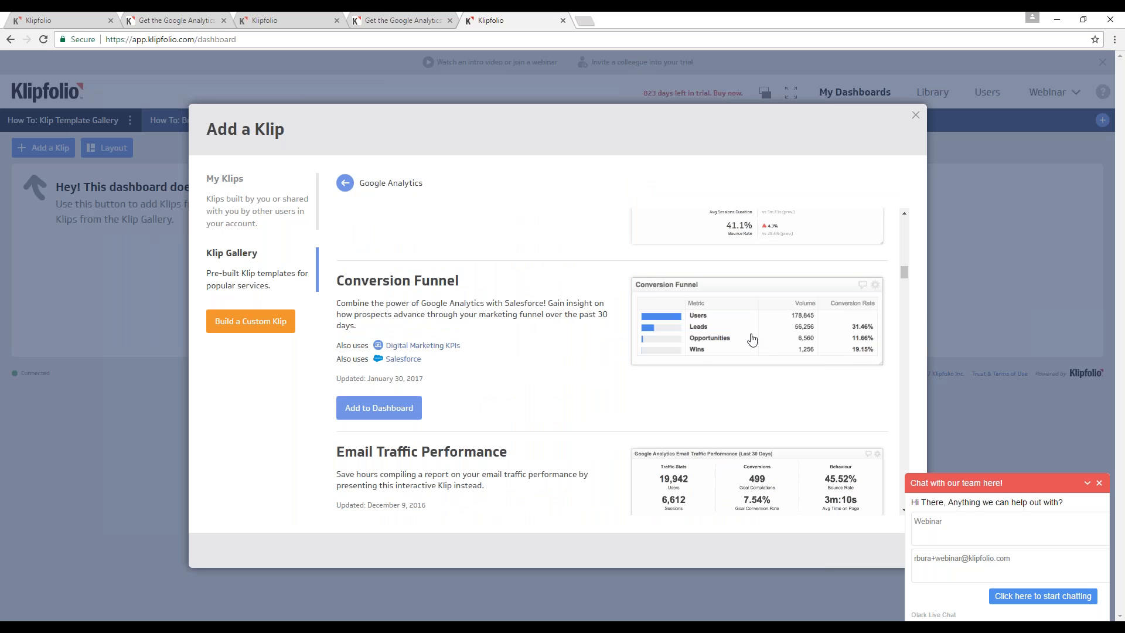
{"action": "scroll", "coordinate": [752, 338], "scroll_direction": "up", "scroll_amount": 12}
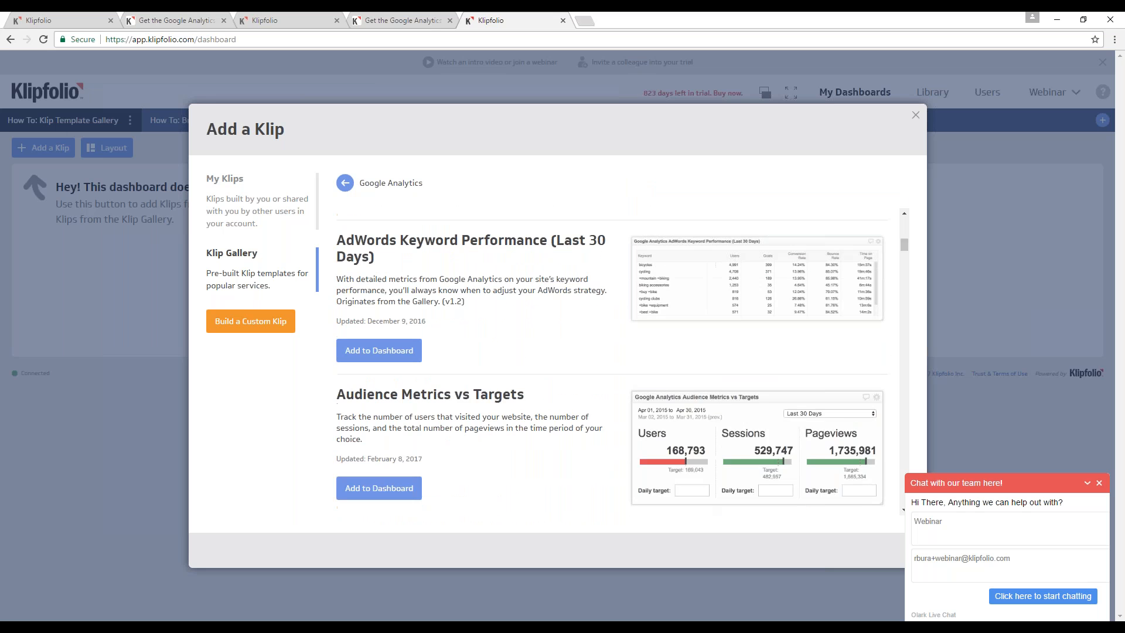
{"action": "scroll", "coordinate": [756, 336], "scroll_direction": "up", "scroll_amount": 8}
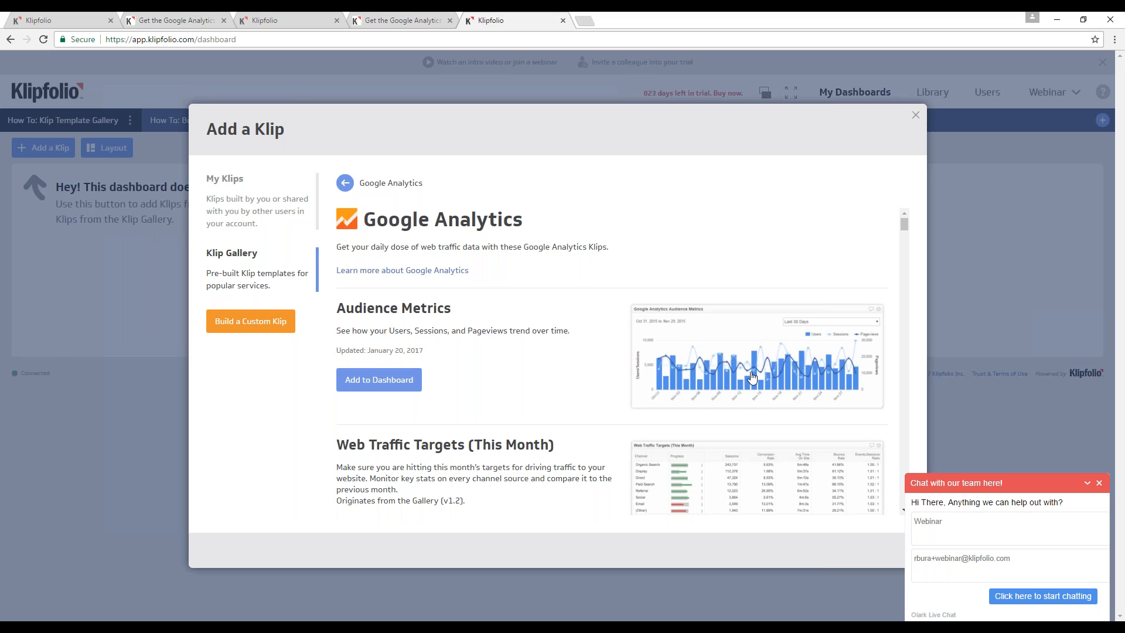
{"action": "scroll", "coordinate": [754, 382], "scroll_direction": "down", "scroll_amount": 1}
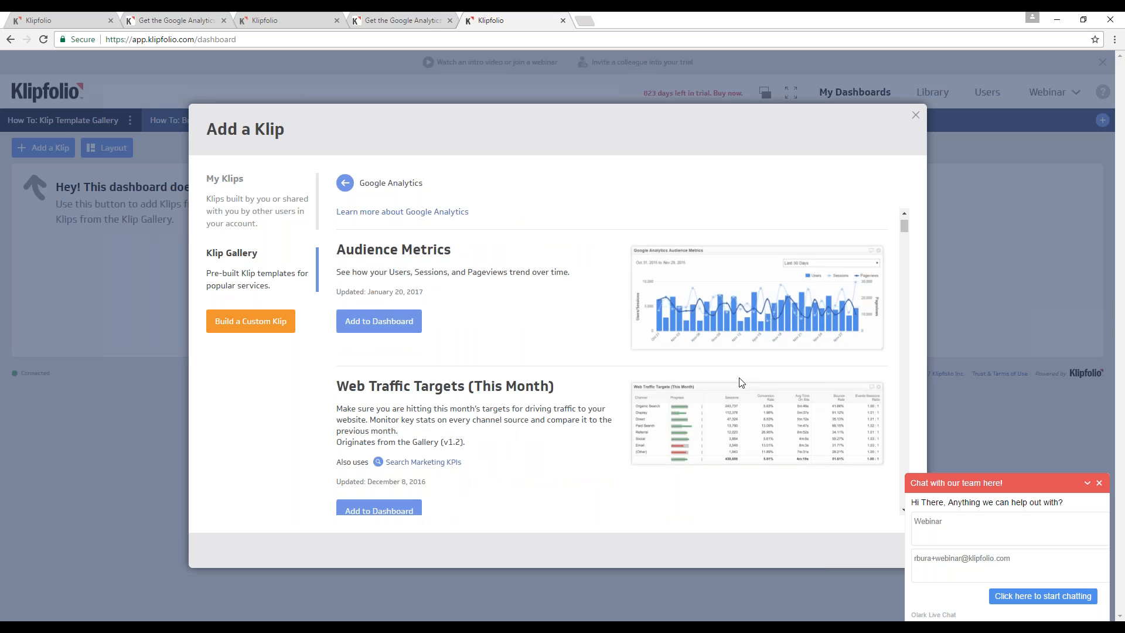
{"action": "left_click", "coordinate": [1100, 483]}
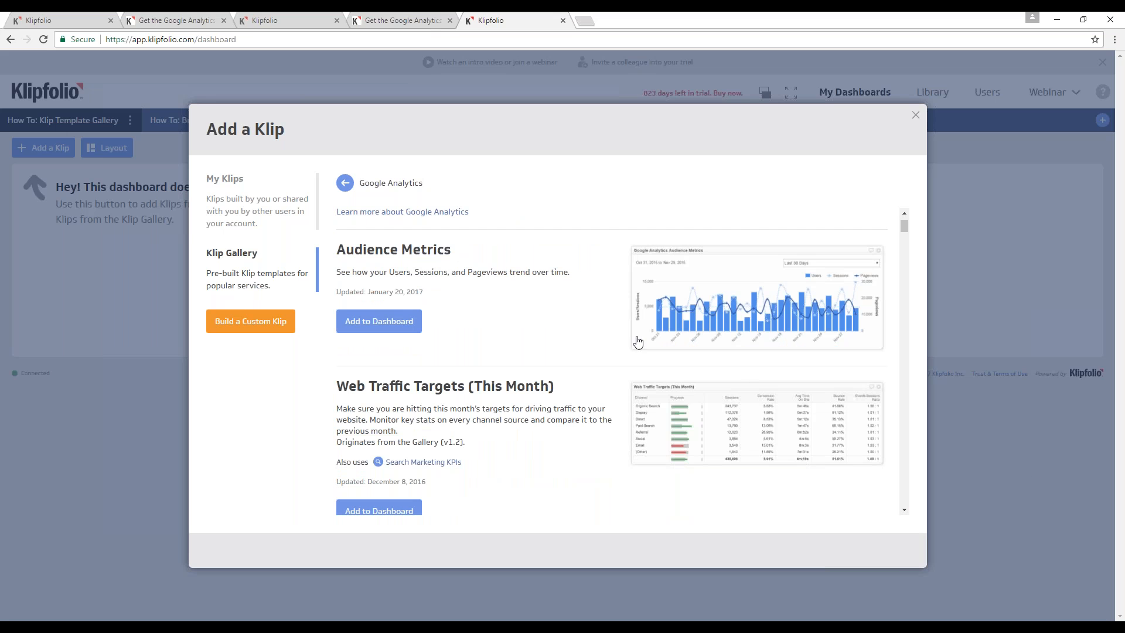
{"action": "scroll", "coordinate": [633, 341], "scroll_direction": "down", "scroll_amount": 1}
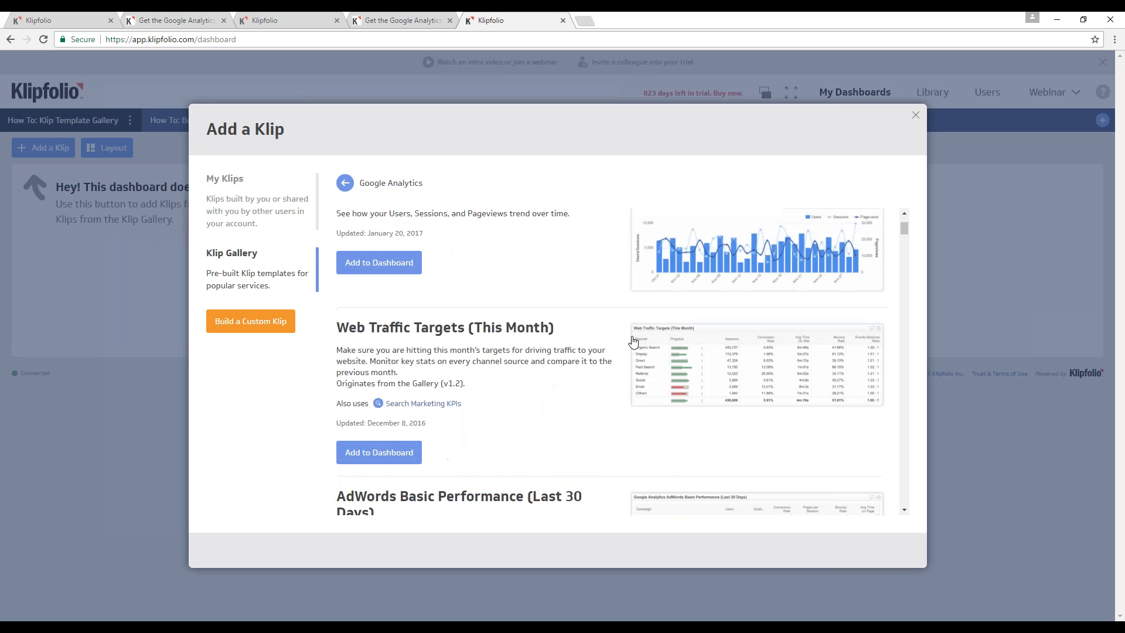
{"action": "scroll", "coordinate": [633, 342], "scroll_direction": "up", "scroll_amount": 2}
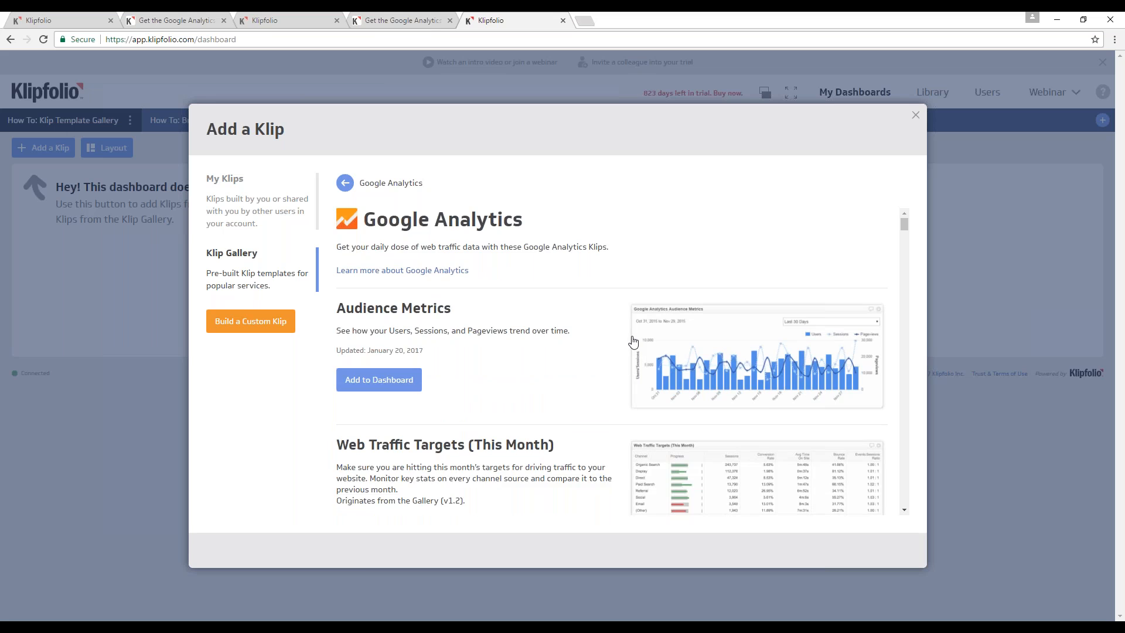
Step: Choose the Audience Metrics Klip for the dashboard and proceed with the WebinarGA403 @ Google service connection
{"action": "scroll", "coordinate": [633, 342], "scroll_direction": "down", "scroll_amount": 1}
{"action": "left_click", "coordinate": [397, 322]}
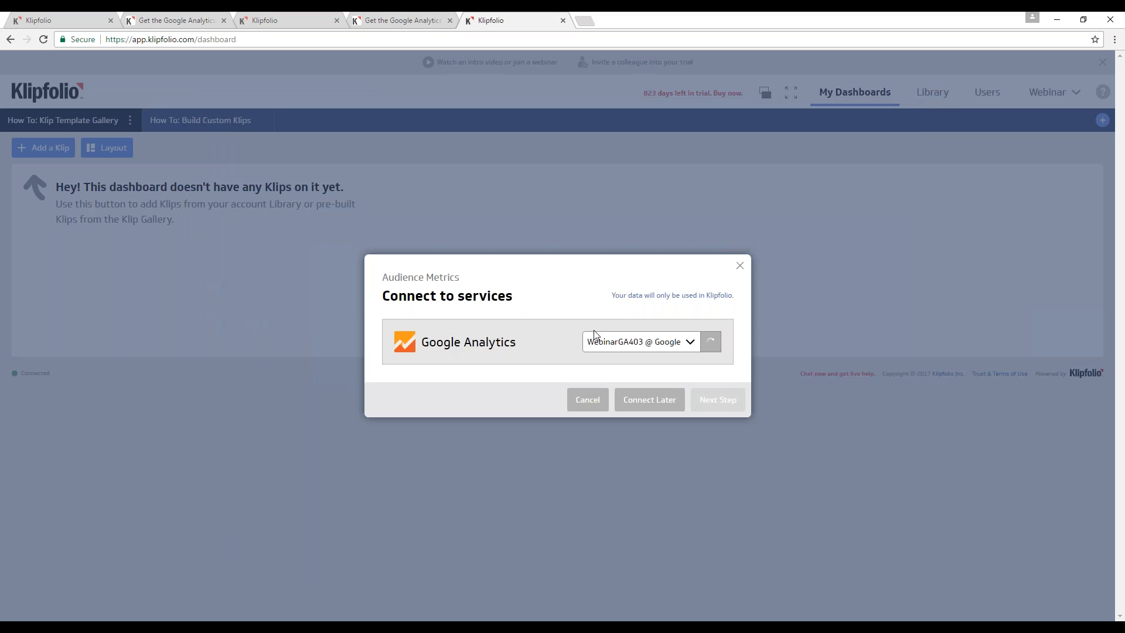
{"action": "left_click", "coordinate": [719, 401]}
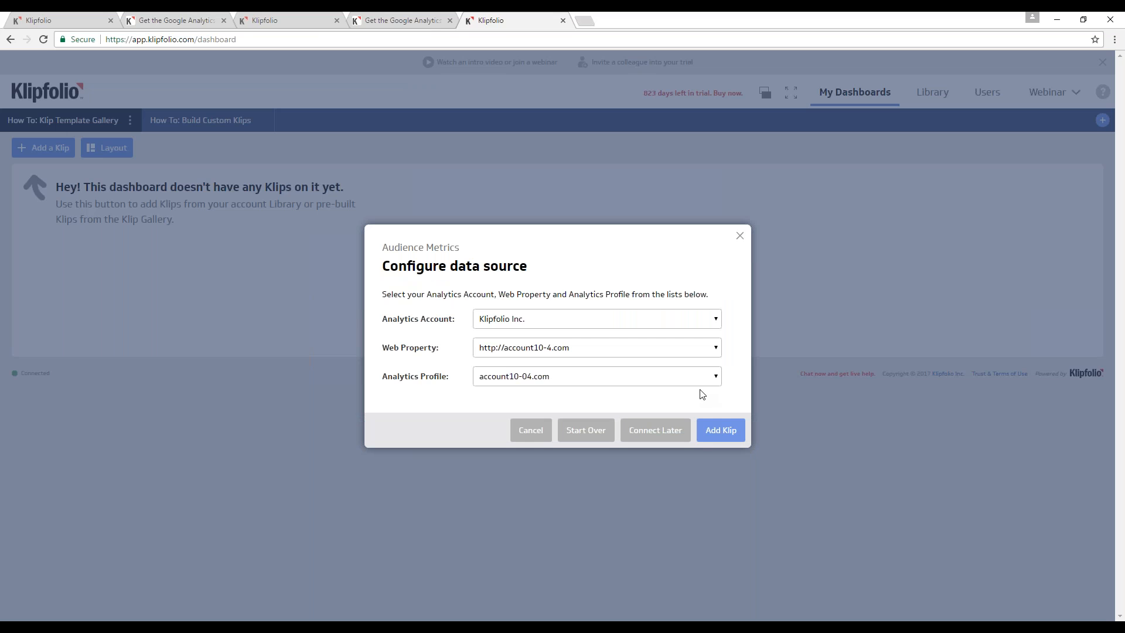
{"action": "left_click", "coordinate": [693, 349]}
{"action": "scroll", "coordinate": [681, 434], "scroll_direction": "down", "scroll_amount": 3}
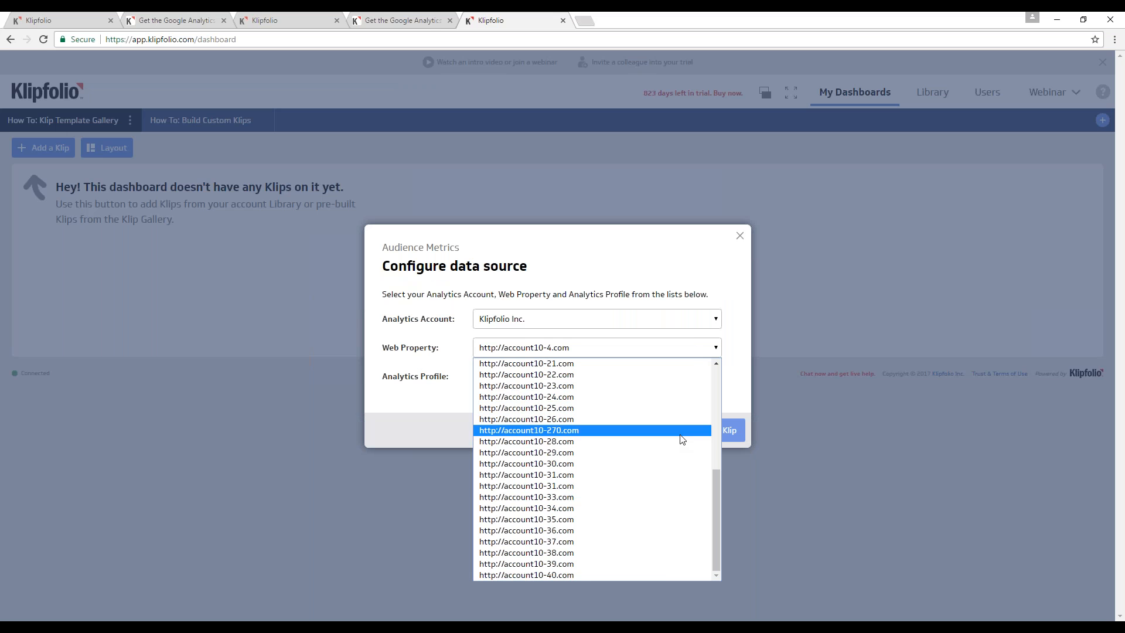
{"action": "scroll", "coordinate": [680, 432], "scroll_direction": "down", "scroll_amount": 3}
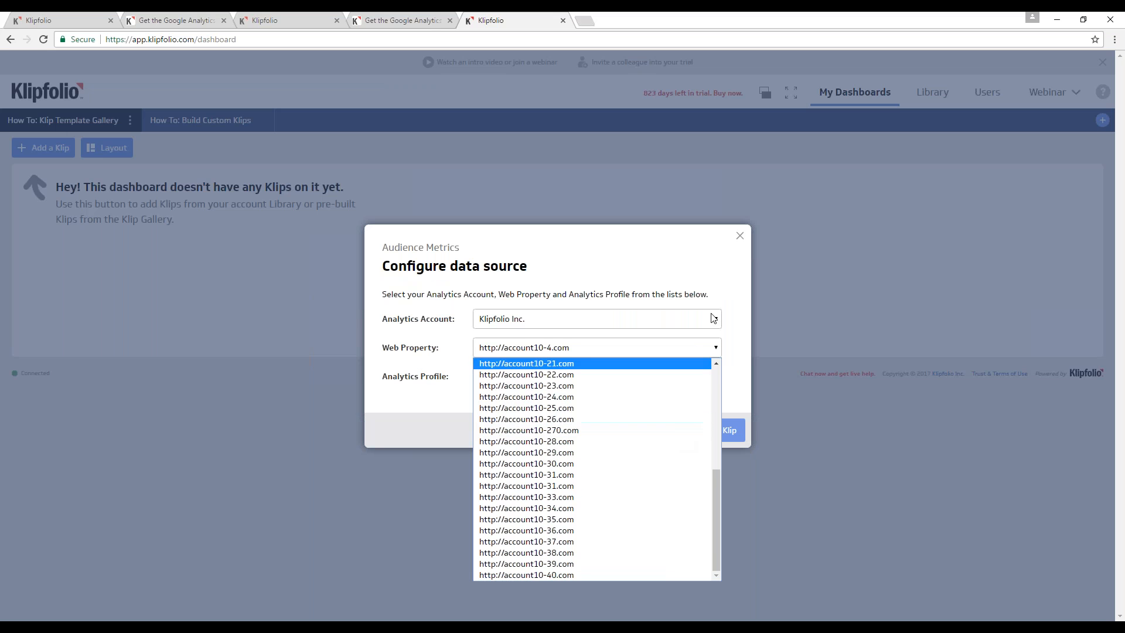
{"action": "left_click", "coordinate": [728, 327]}
{"action": "left_click", "coordinate": [626, 322]}
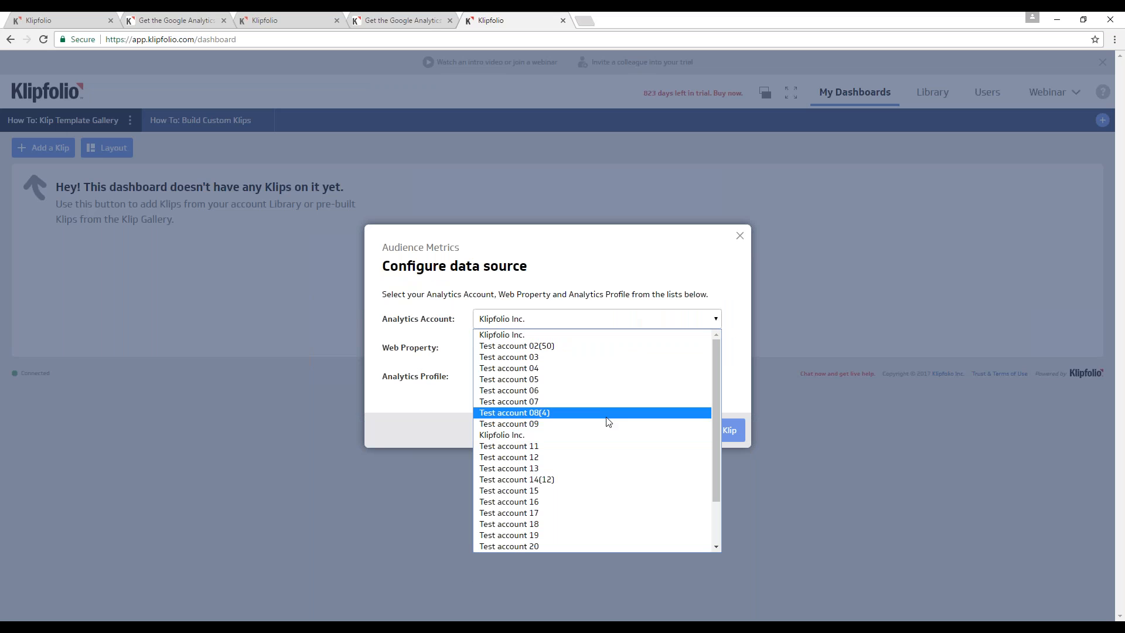
{"action": "left_click", "coordinate": [607, 435]}
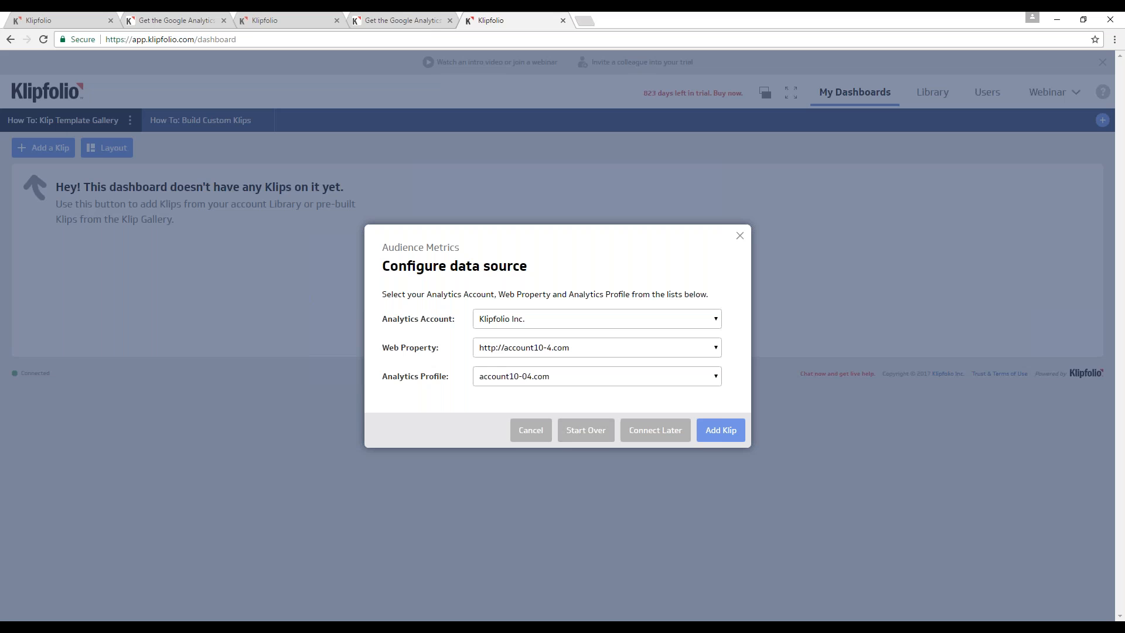
{"action": "left_click", "coordinate": [586, 322]}
{"action": "left_click", "coordinate": [568, 336]}
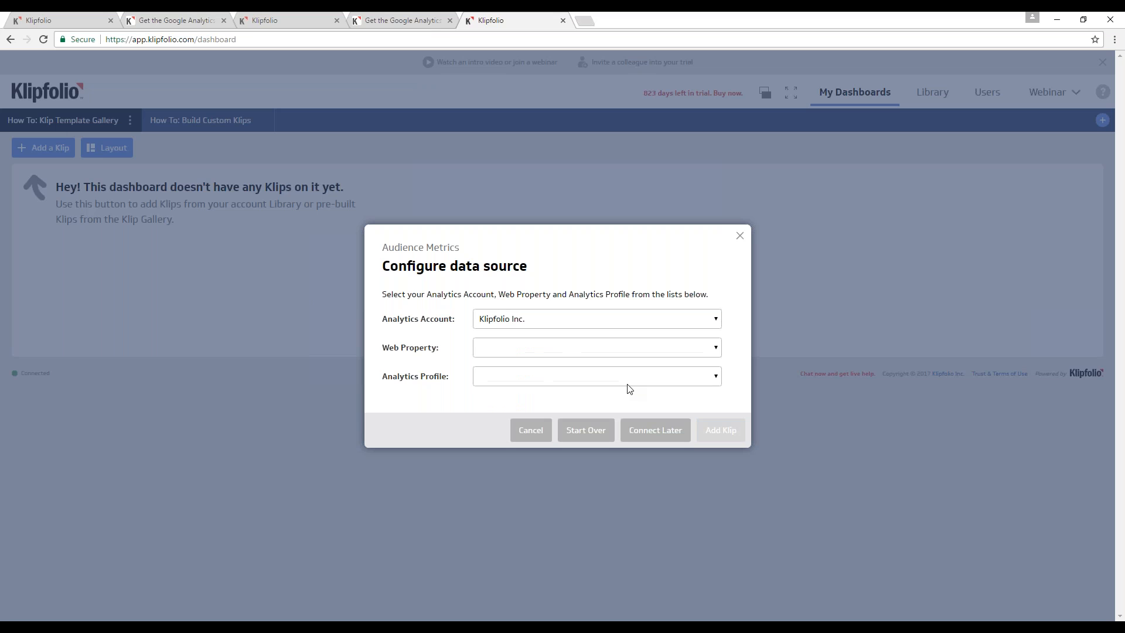
{"action": "left_click", "coordinate": [619, 348]}
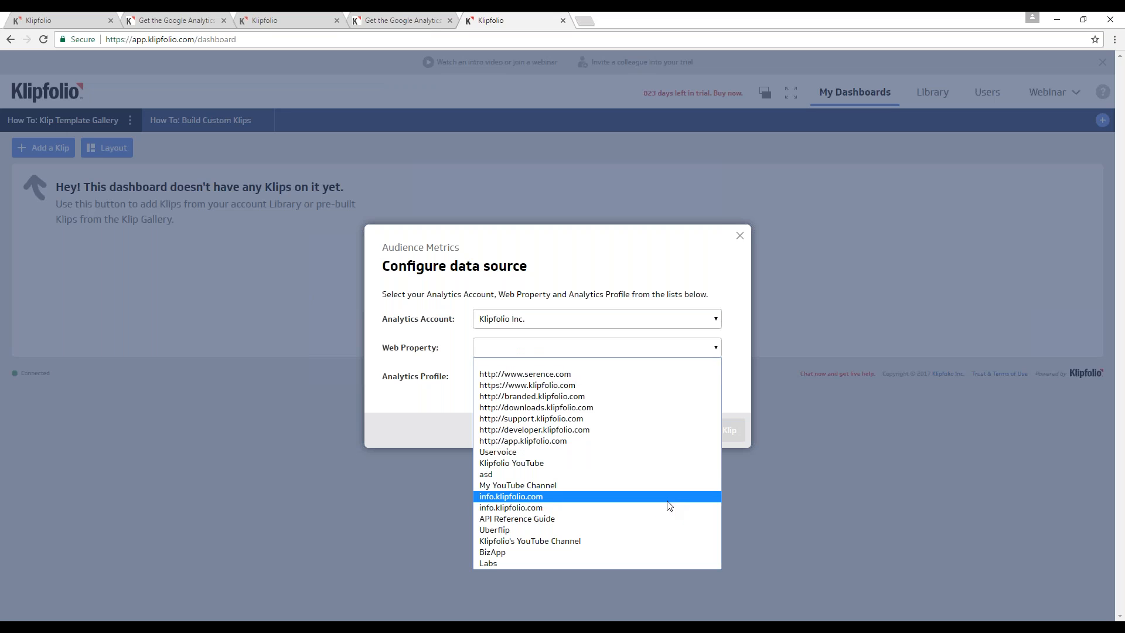
{"action": "left_click", "coordinate": [648, 442]}
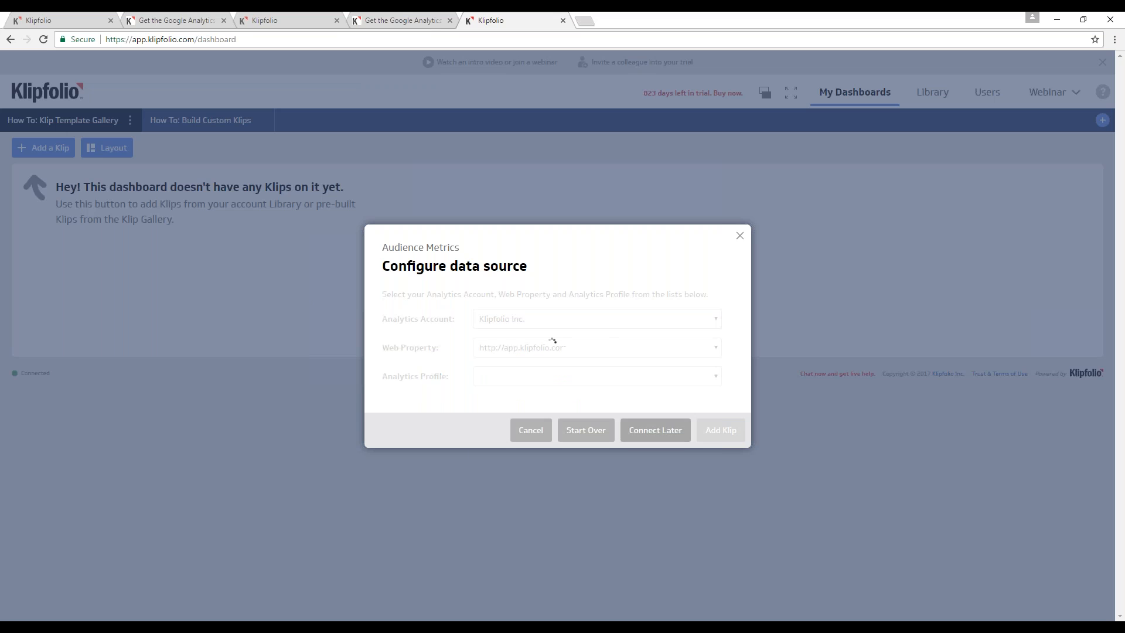
{"action": "left_click", "coordinate": [561, 379]}
{"action": "left_click", "coordinate": [553, 404]}
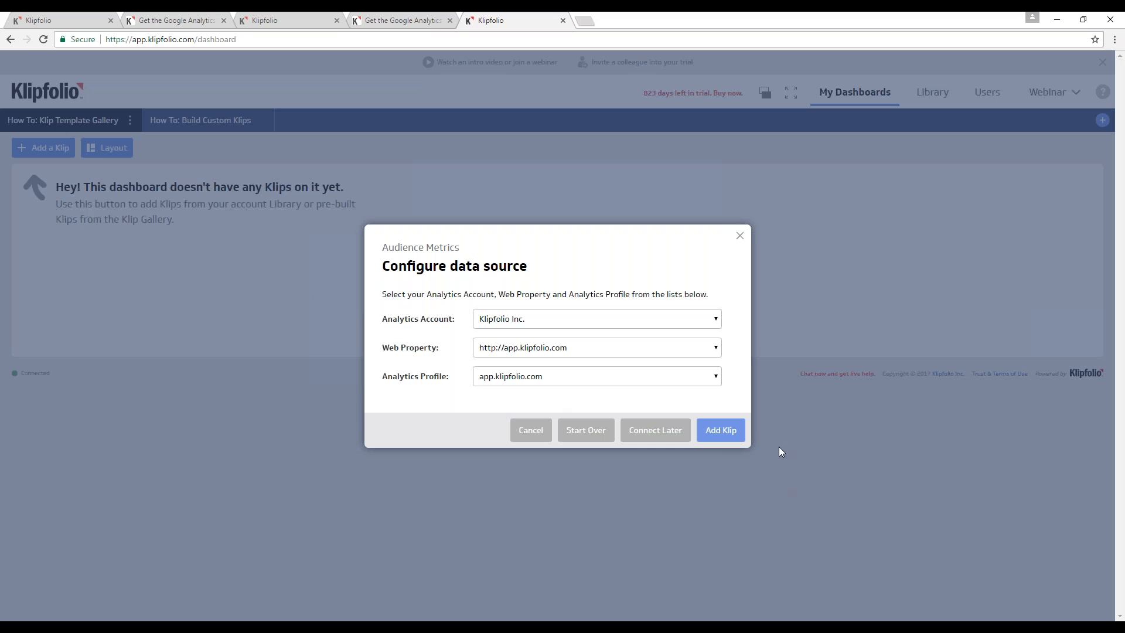
Step: Add the configured Audience Metrics Klip to the dashboard and look through its date range options
{"action": "left_click", "coordinate": [721, 430]}
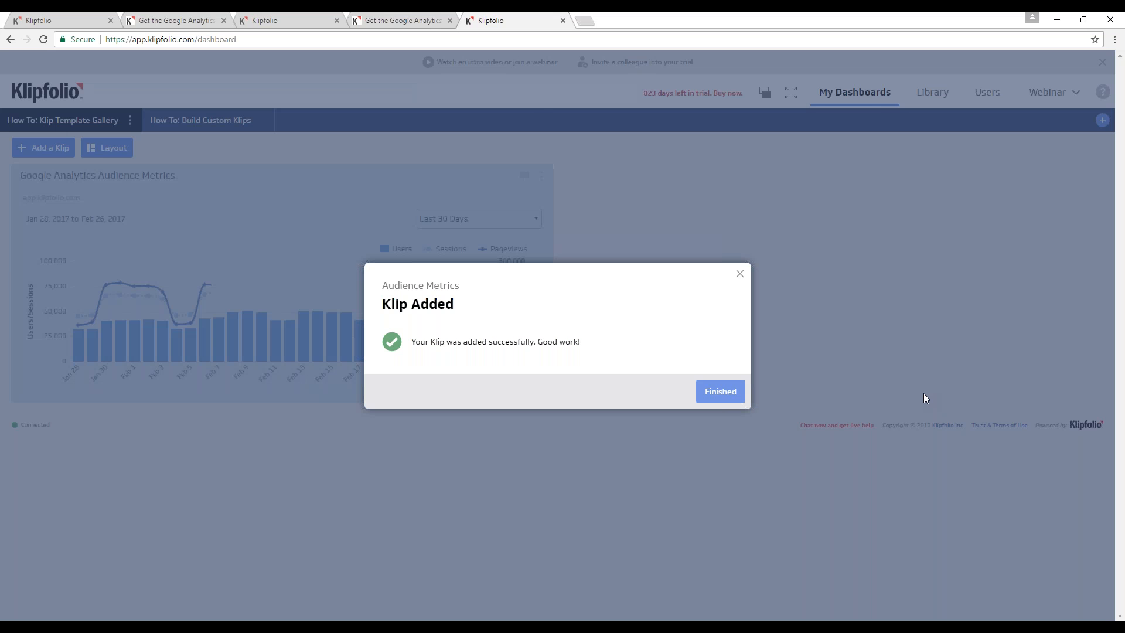
{"action": "left_click", "coordinate": [727, 394]}
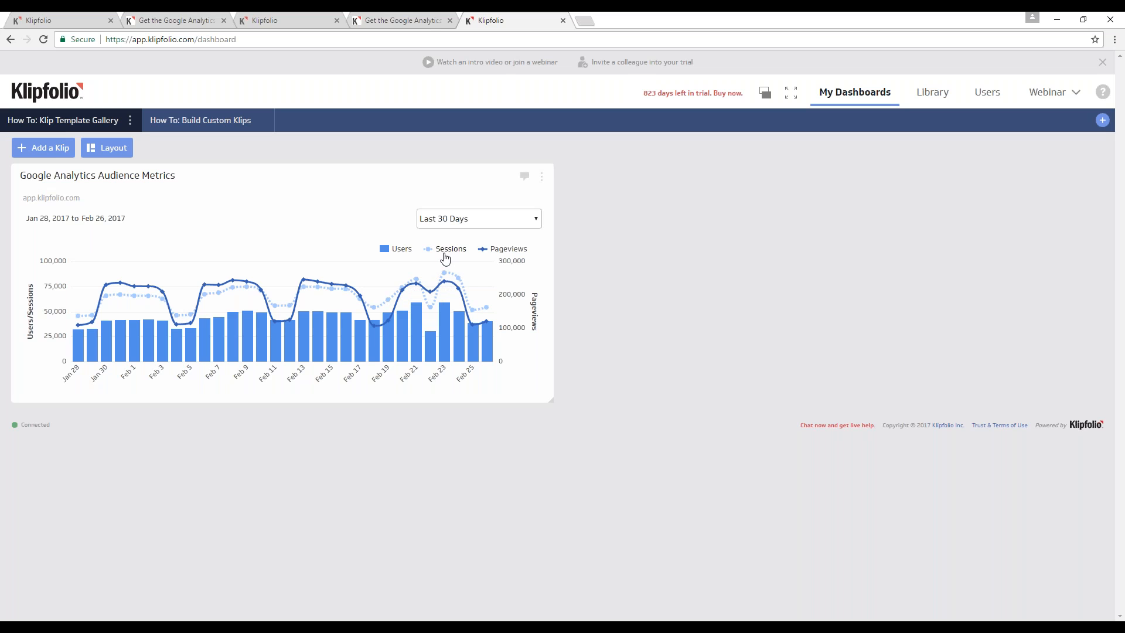
{"action": "left_click", "coordinate": [525, 219]}
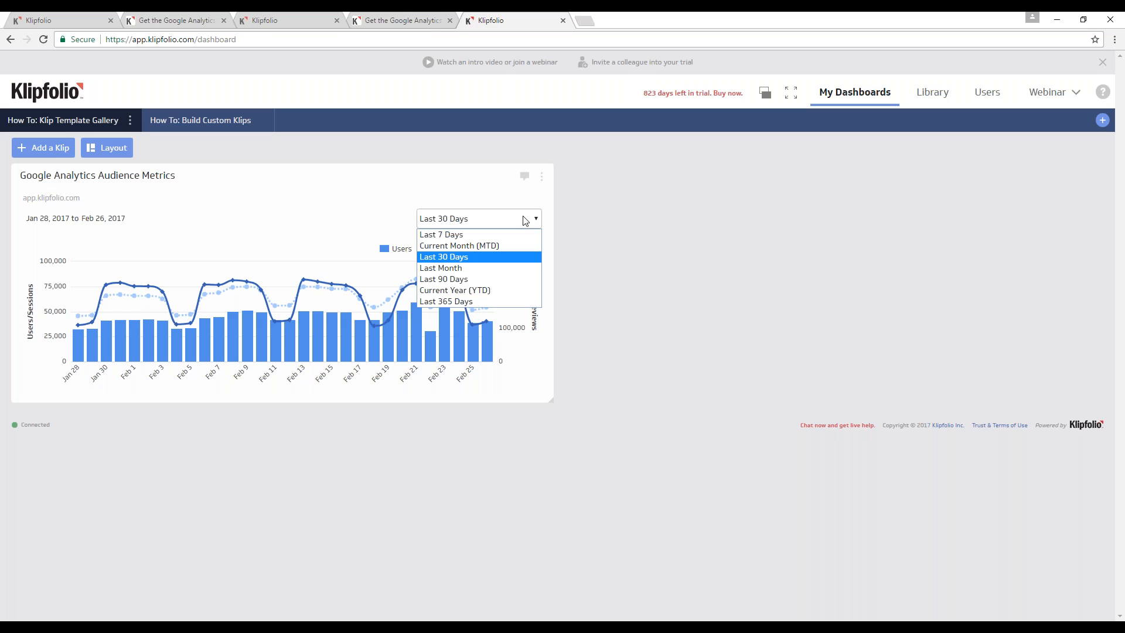
{"action": "left_click", "coordinate": [467, 177]}
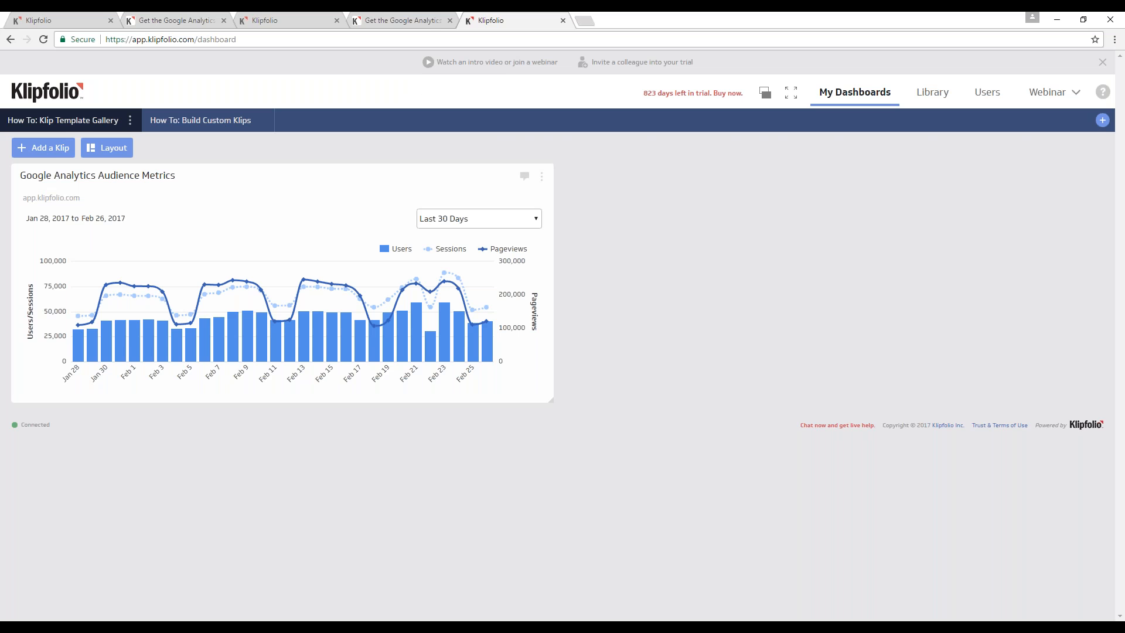
Step: Switch to the Google Analytics Dimensions & Metrics Explorer and expand the User category's dimensions and metrics
{"action": "mouse_move", "coordinate": [616, 12]}
{"action": "left_mouse_down"}
{"action": "mouse_move", "coordinate": [617, 110]}
{"action": "mouse_move", "coordinate": [534, 21]}
{"action": "mouse_move", "coordinate": [627, 21]}
{"action": "left_mouse_up"}
{"action": "left_click", "coordinate": [517, 18]}
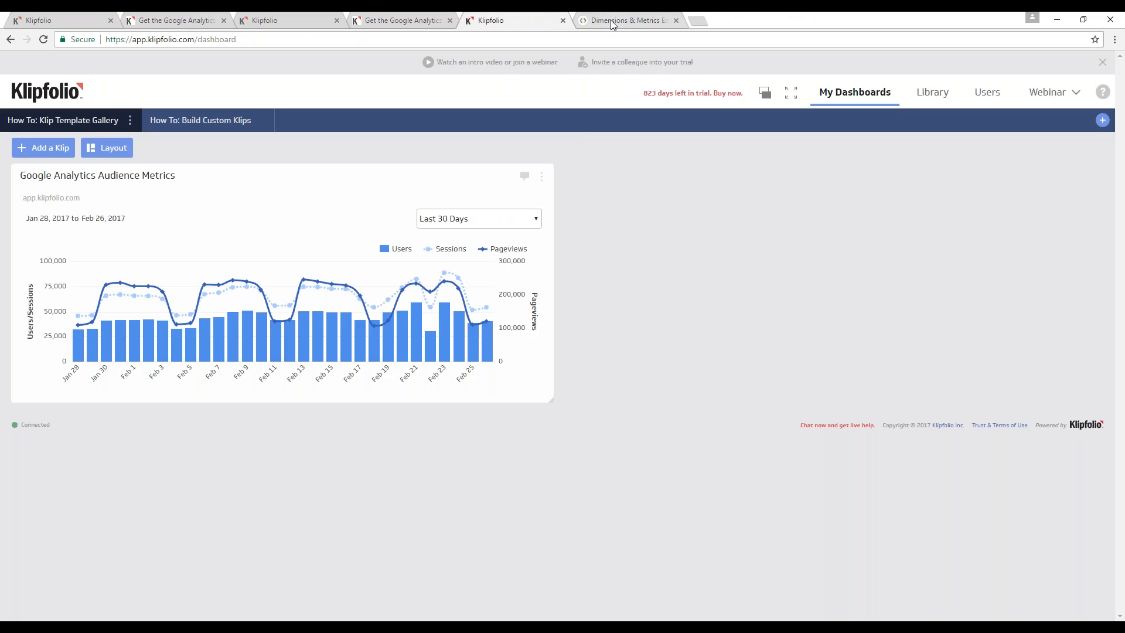
{"action": "left_click", "coordinate": [611, 20]}
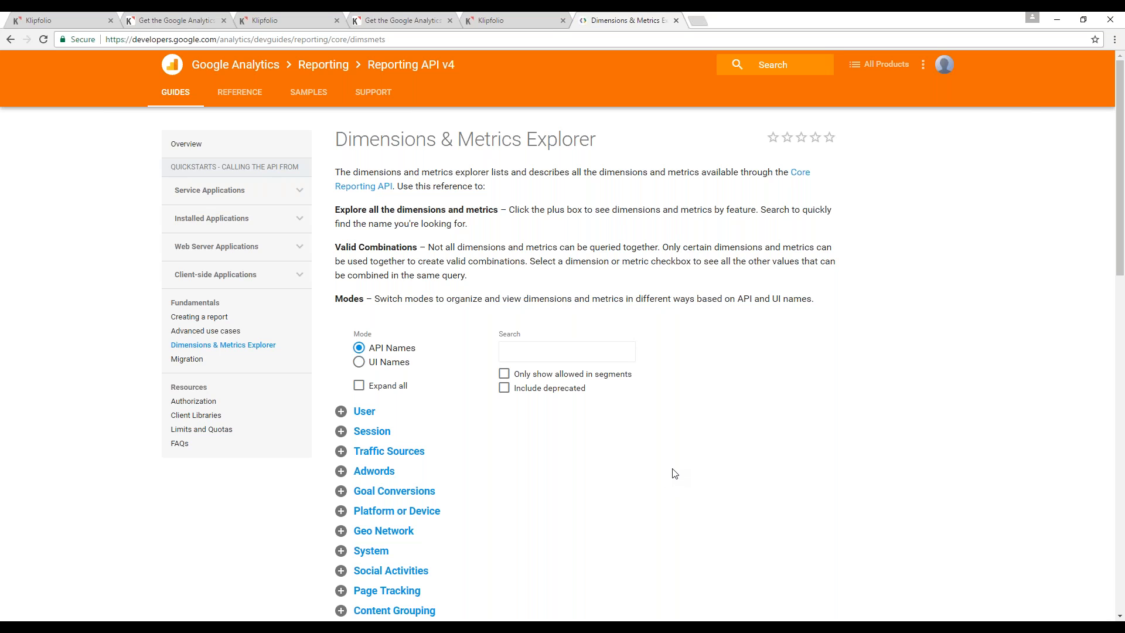
{"action": "scroll", "coordinate": [668, 479], "scroll_direction": "down", "scroll_amount": 2}
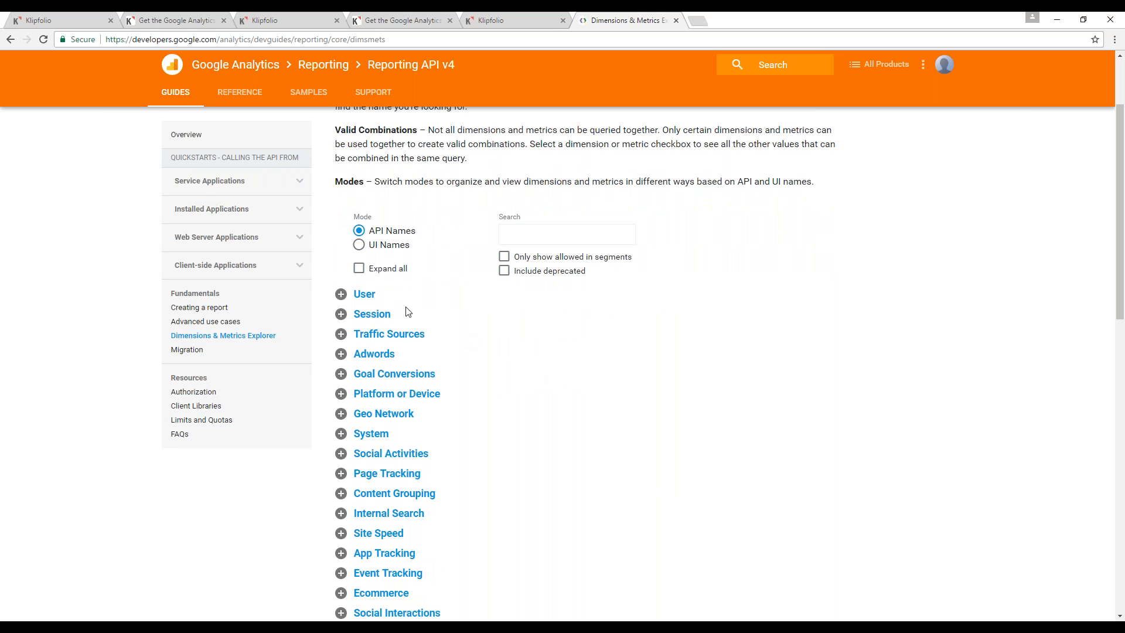
{"action": "left_click", "coordinate": [341, 295]}
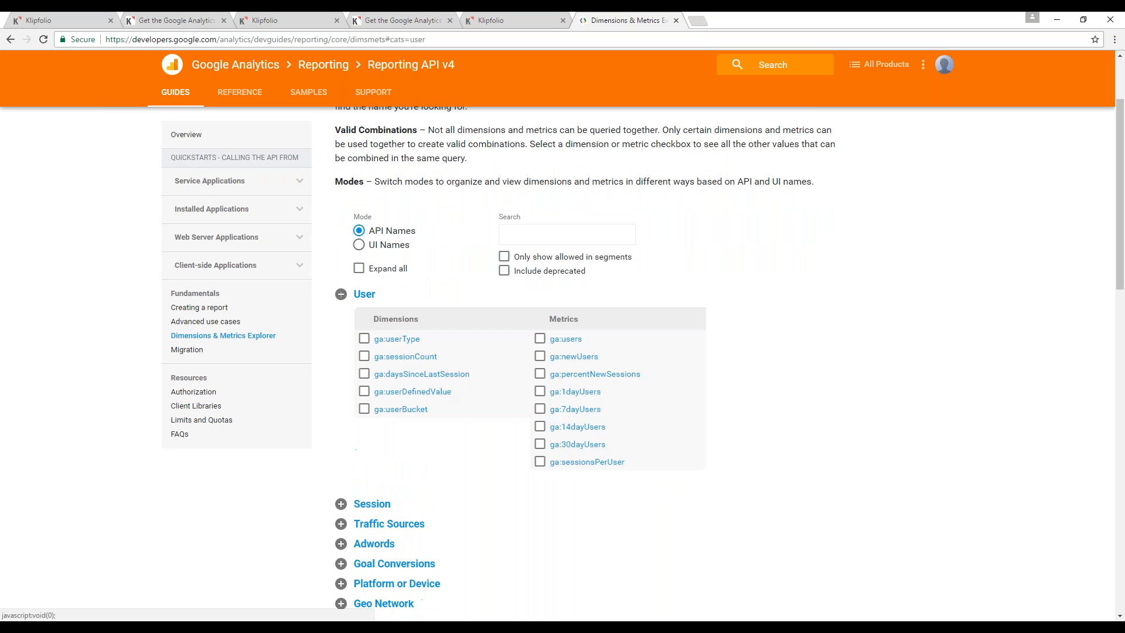
{"action": "scroll", "coordinate": [852, 422], "scroll_direction": "down", "scroll_amount": 1}
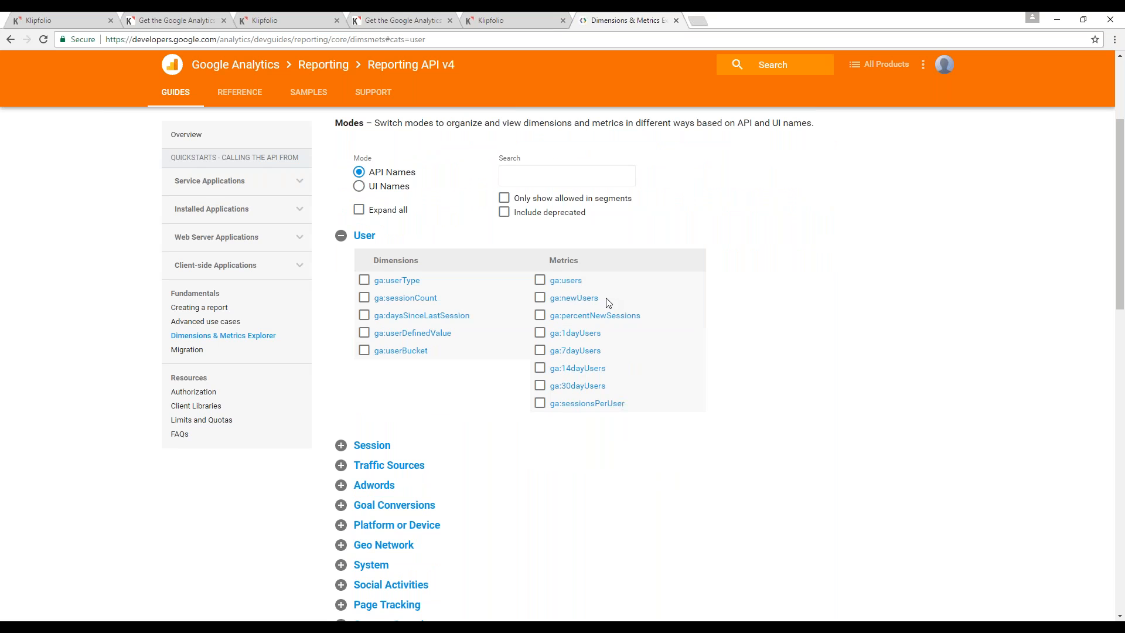
Step: Open the description of the ga:newUsers metric and copy the metric's API name
{"action": "left_click_drag", "start_coordinate": [605, 300], "coordinate": [553, 303]}
{"action": "right_click", "coordinate": [574, 297]}
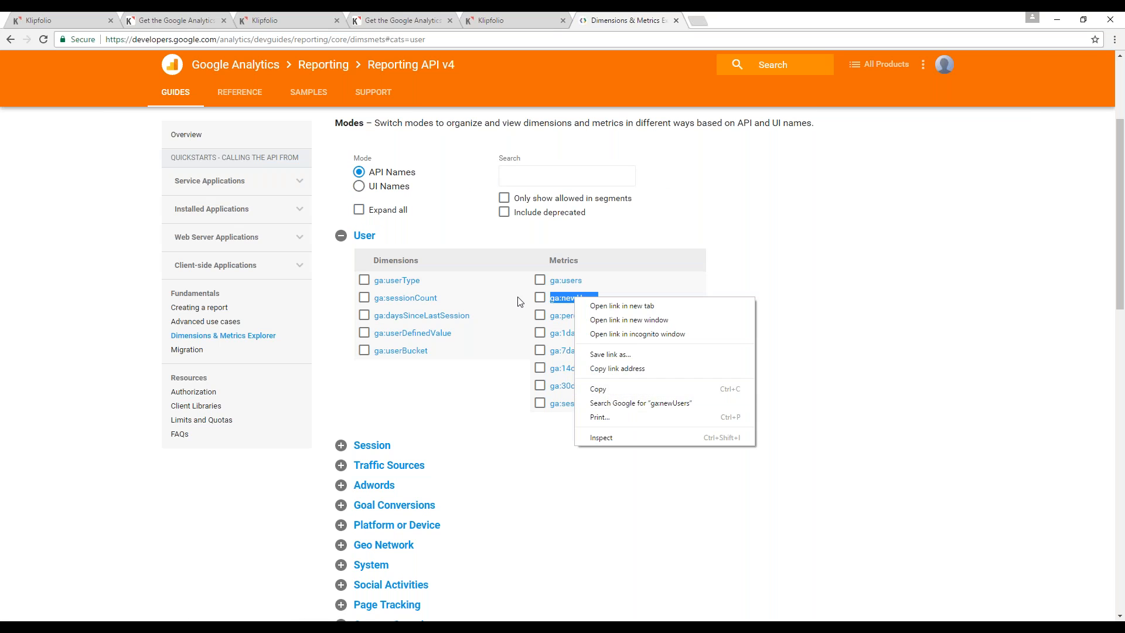
{"action": "left_click", "coordinate": [561, 305]}
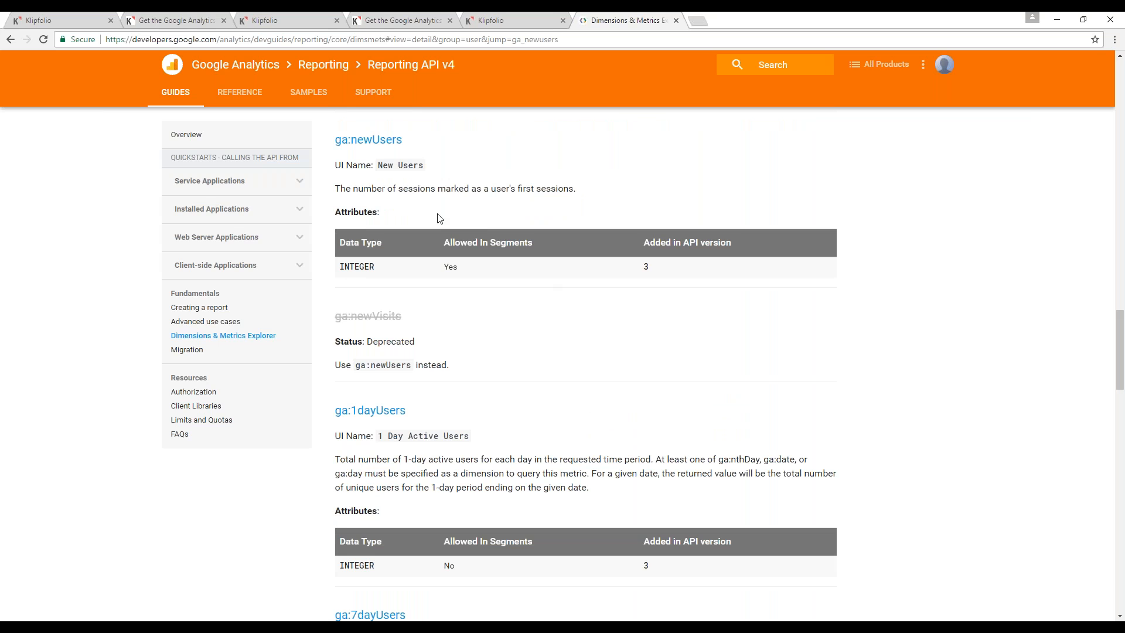
{"action": "left_click_drag", "start_coordinate": [336, 189], "coordinate": [401, 189]}
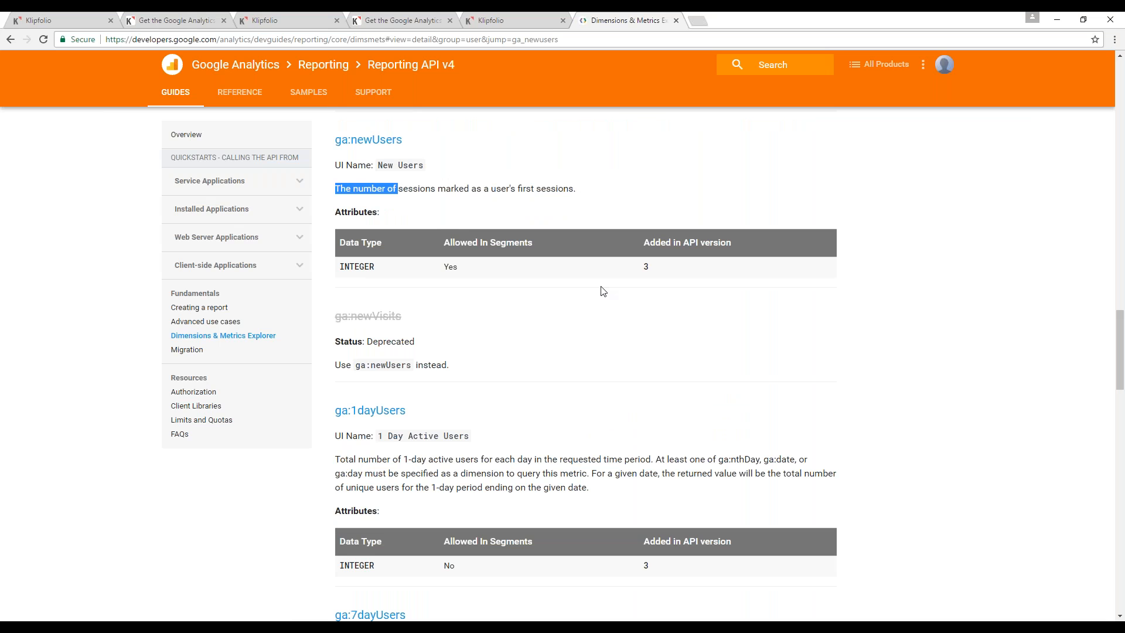
{"action": "left_click_drag", "start_coordinate": [426, 142], "coordinate": [334, 139]}
{"action": "right_click", "coordinate": [347, 140]}
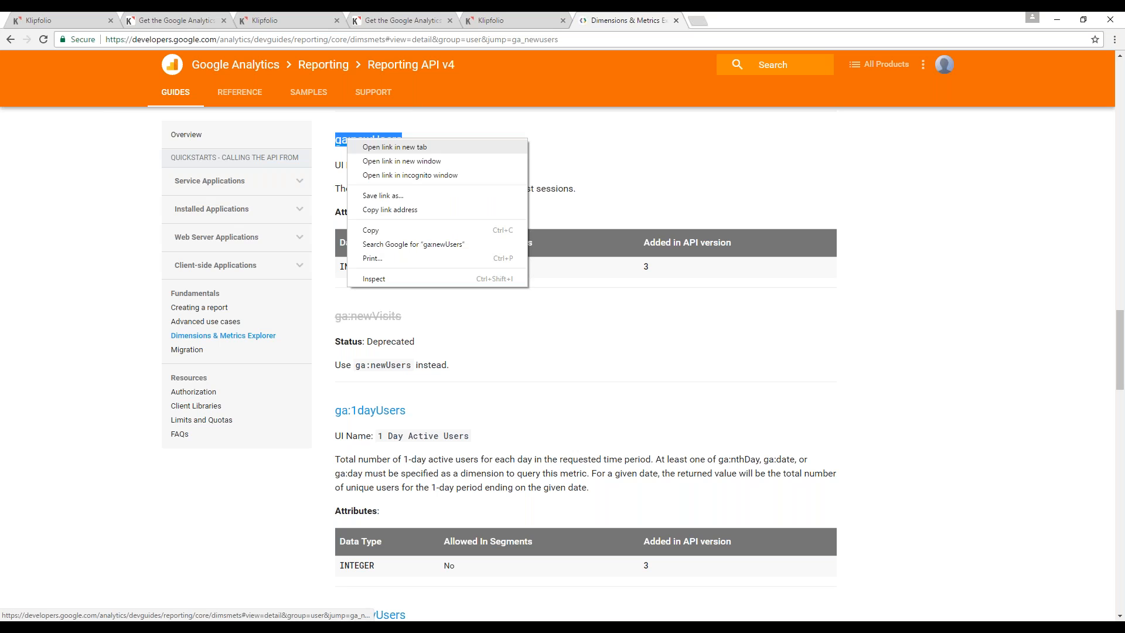
{"action": "left_click", "coordinate": [381, 232]}
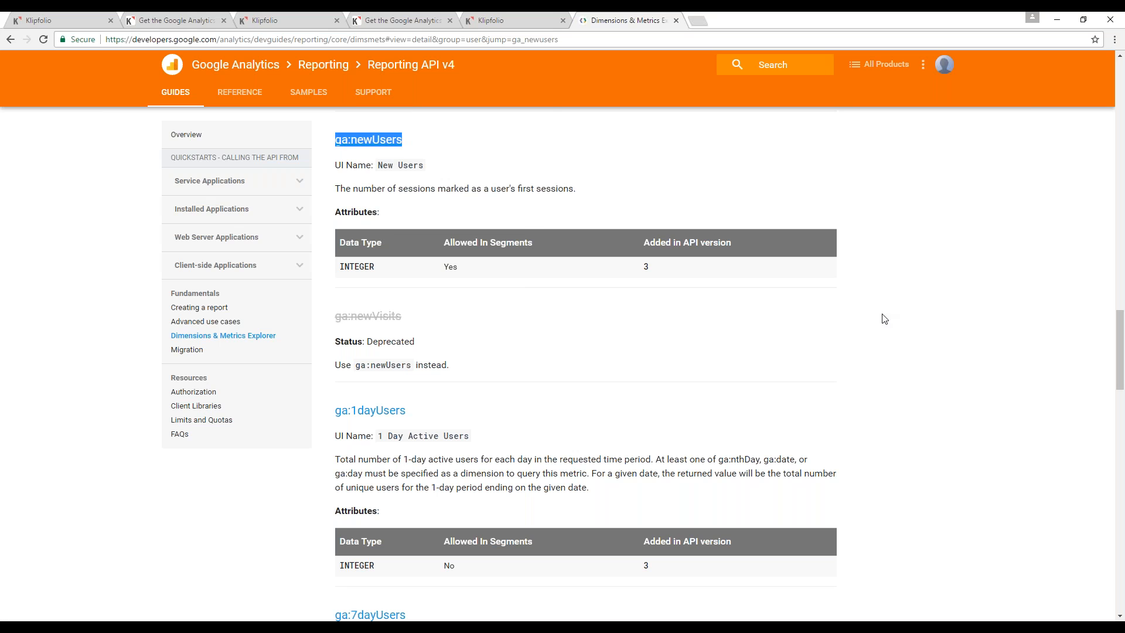
Step: Return to the Klipfolio dashboard, open the Google Analytics Audience Metrics Klip in the Klip Editor and display its Google Analytics Website KPI data
{"action": "left_click", "coordinate": [512, 18]}
{"action": "left_click", "coordinate": [541, 177]}
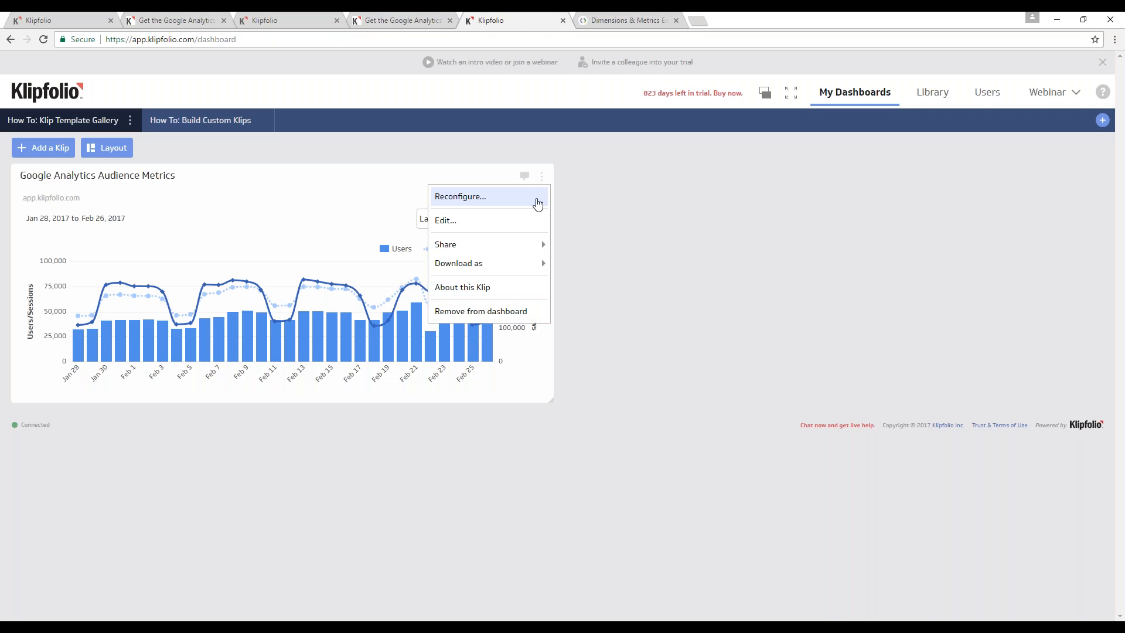
{"action": "left_click", "coordinate": [538, 225]}
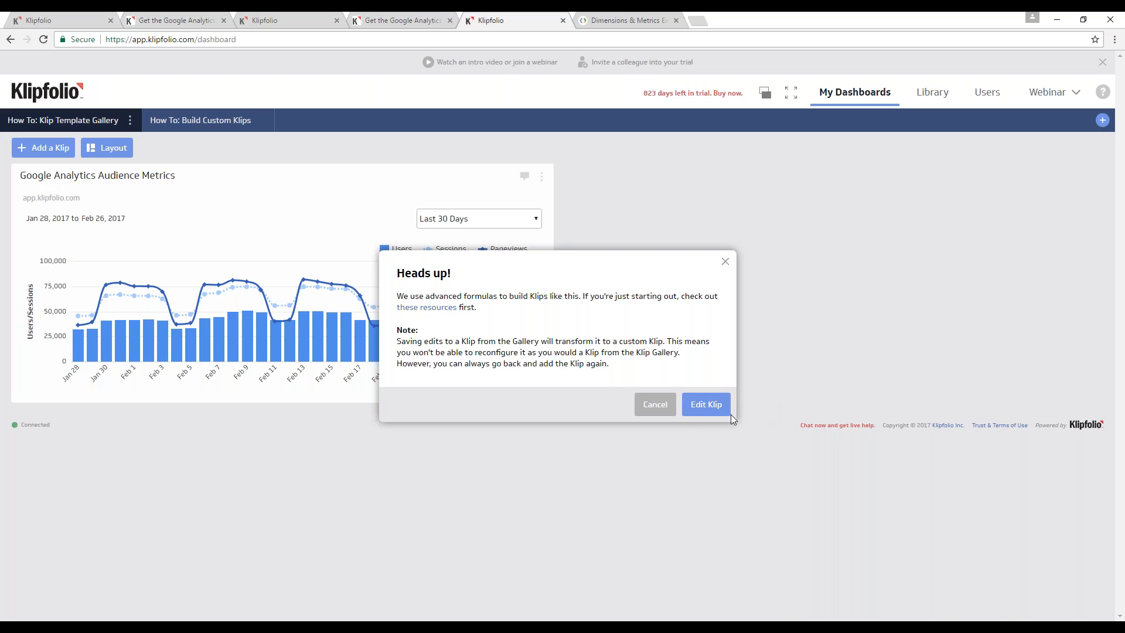
{"action": "left_click", "coordinate": [703, 409]}
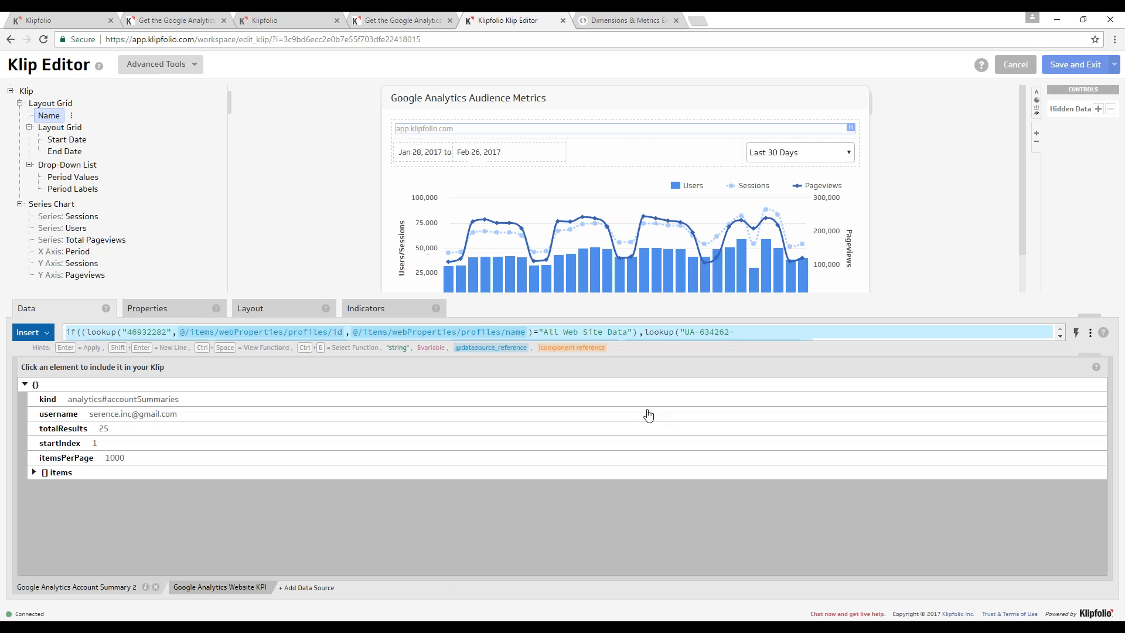
{"action": "scroll", "coordinate": [395, 289], "scroll_direction": "down", "scroll_amount": 1}
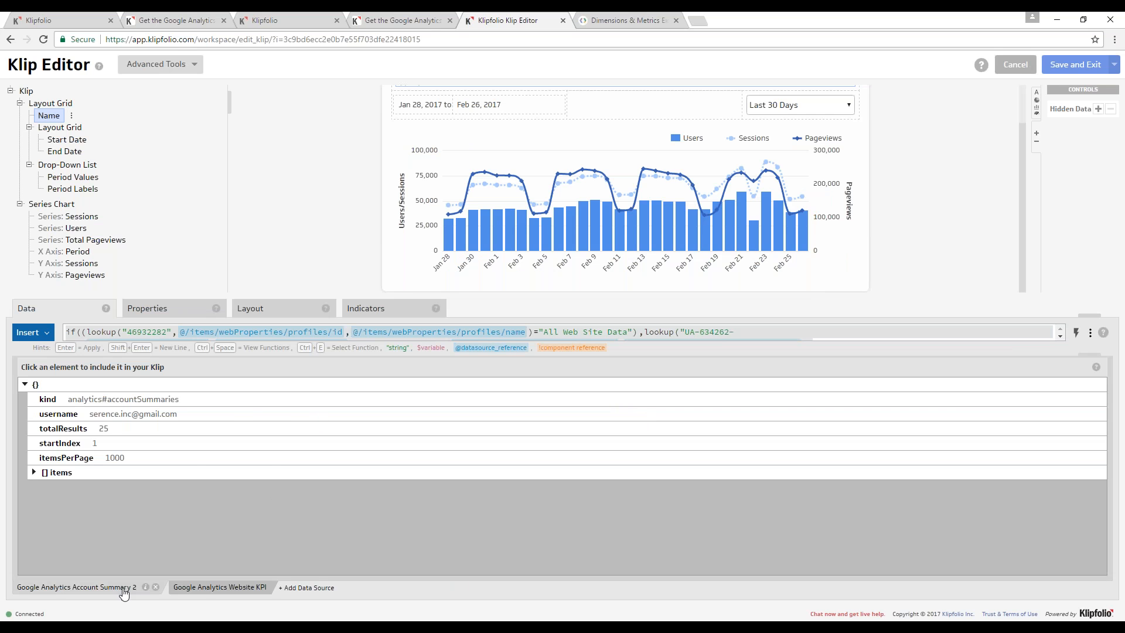
{"action": "left_click", "coordinate": [206, 589]}
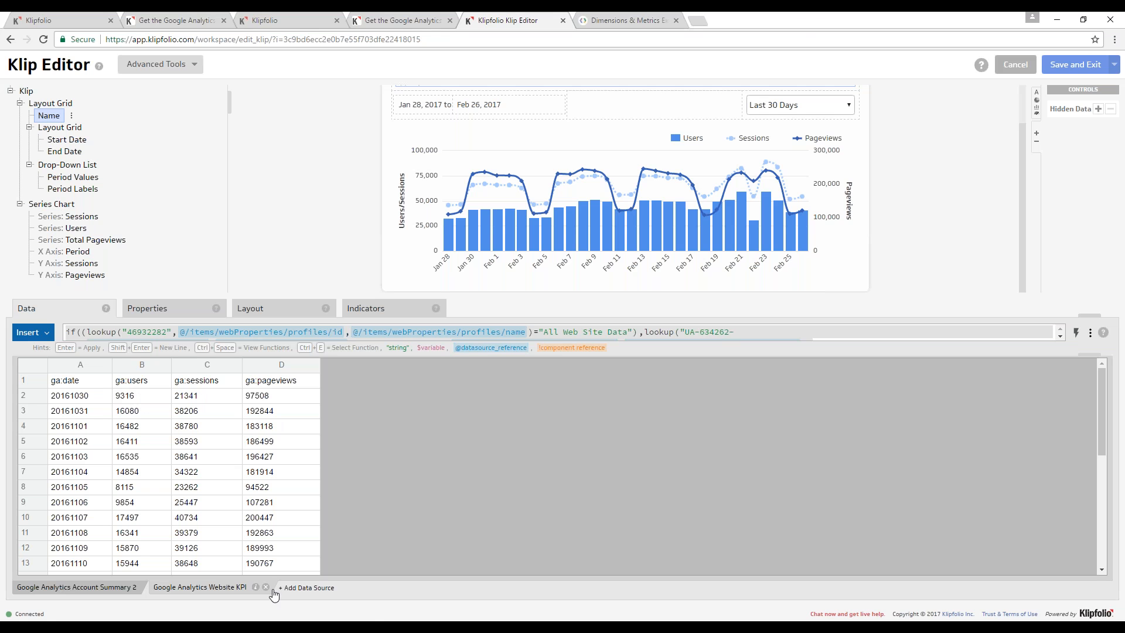
{"action": "left_click", "coordinate": [256, 587]}
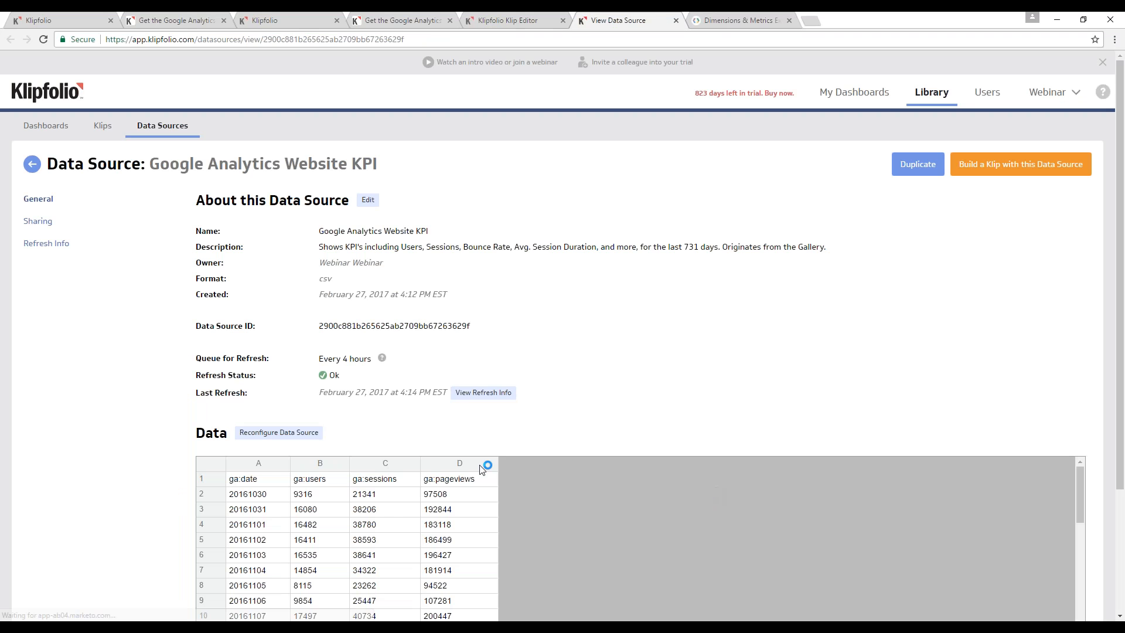
{"action": "left_click", "coordinate": [279, 433]}
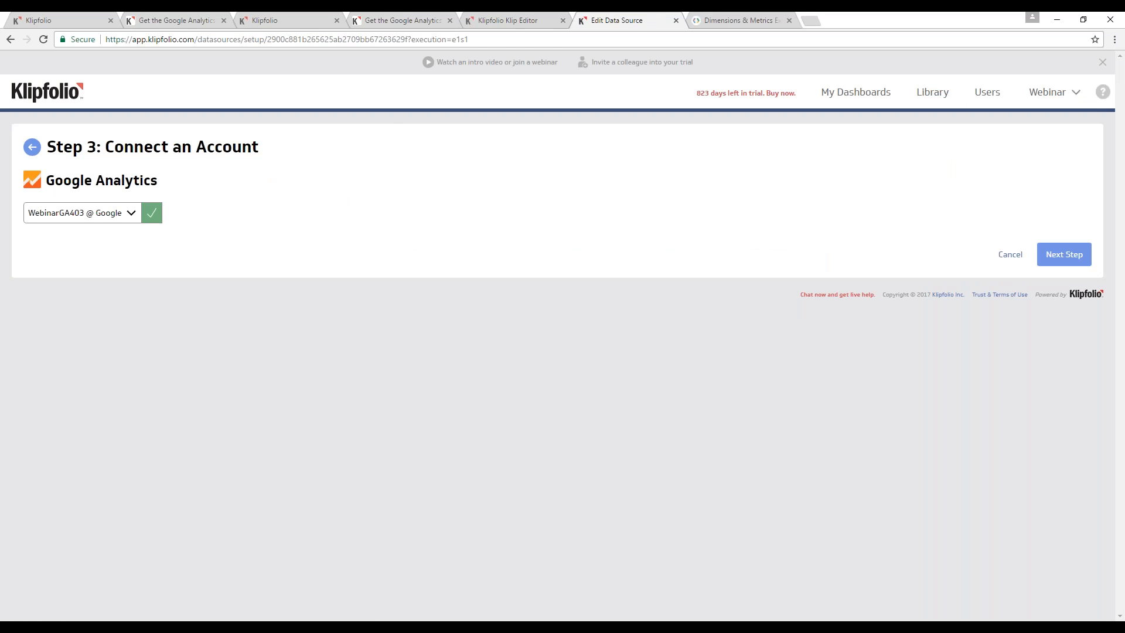
{"action": "left_click", "coordinate": [29, 150]}
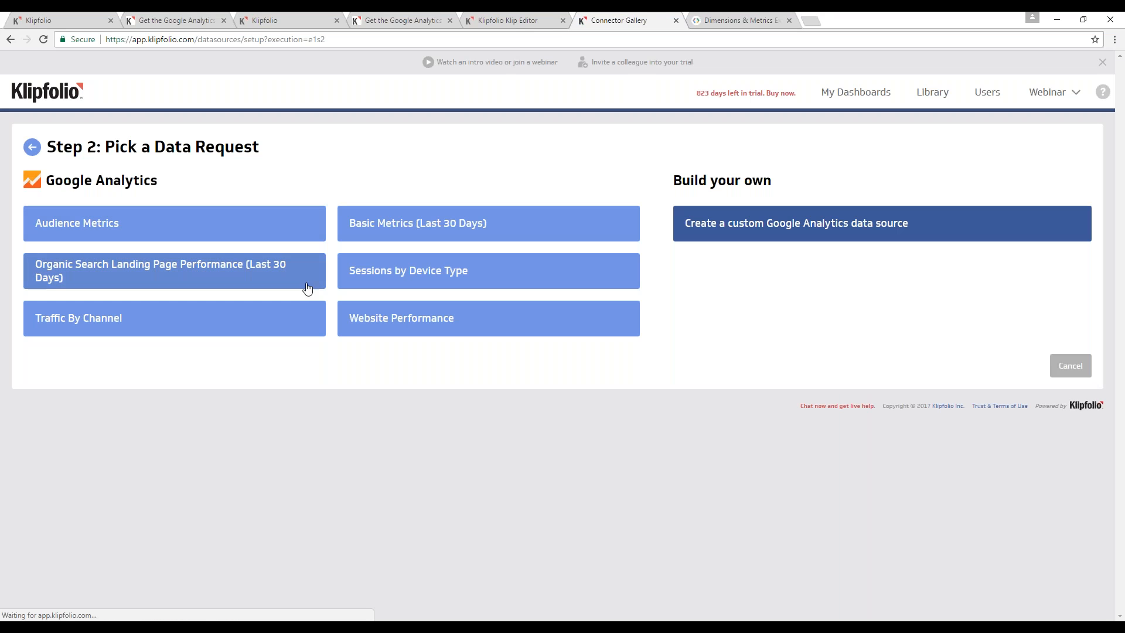
{"action": "left_click", "coordinate": [676, 21]}
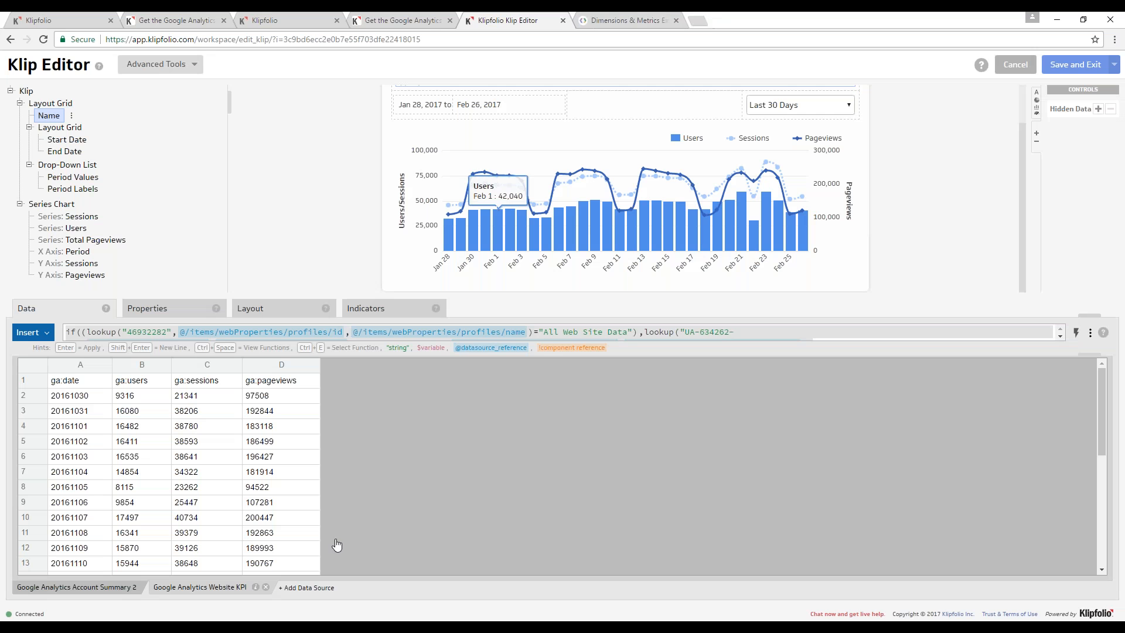
Step: Start reconfiguring the Google Analytics Website KPI data source and proceed with the WebinarGA403 @ Google account
{"action": "left_click", "coordinate": [257, 587]}
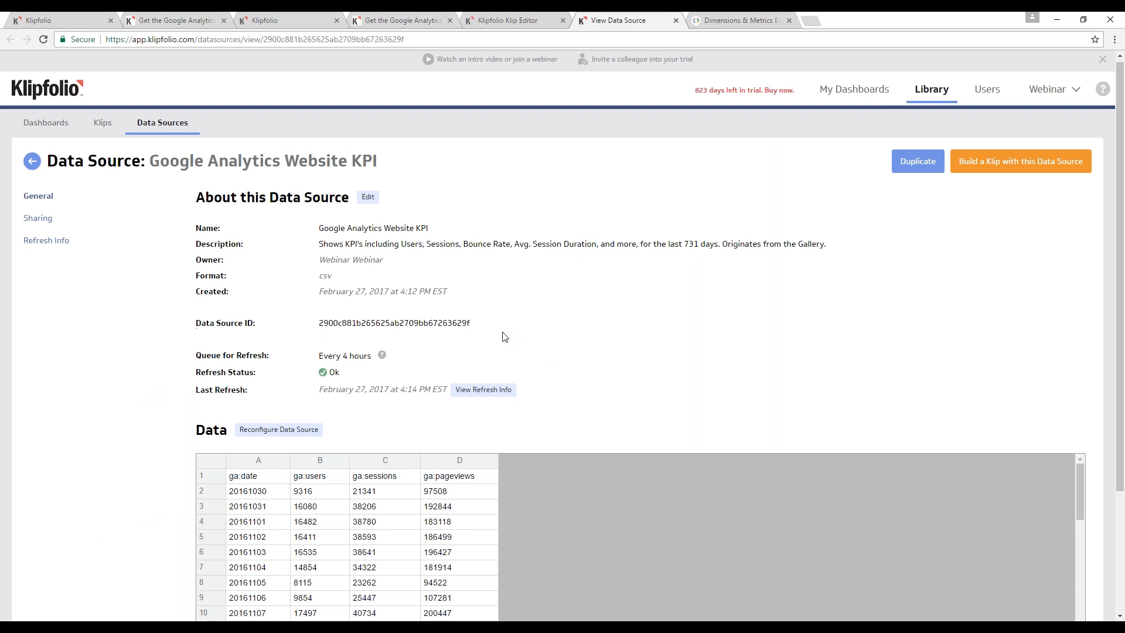
{"action": "scroll", "coordinate": [502, 334], "scroll_direction": "down", "scroll_amount": 1}
{"action": "left_click", "coordinate": [299, 381]}
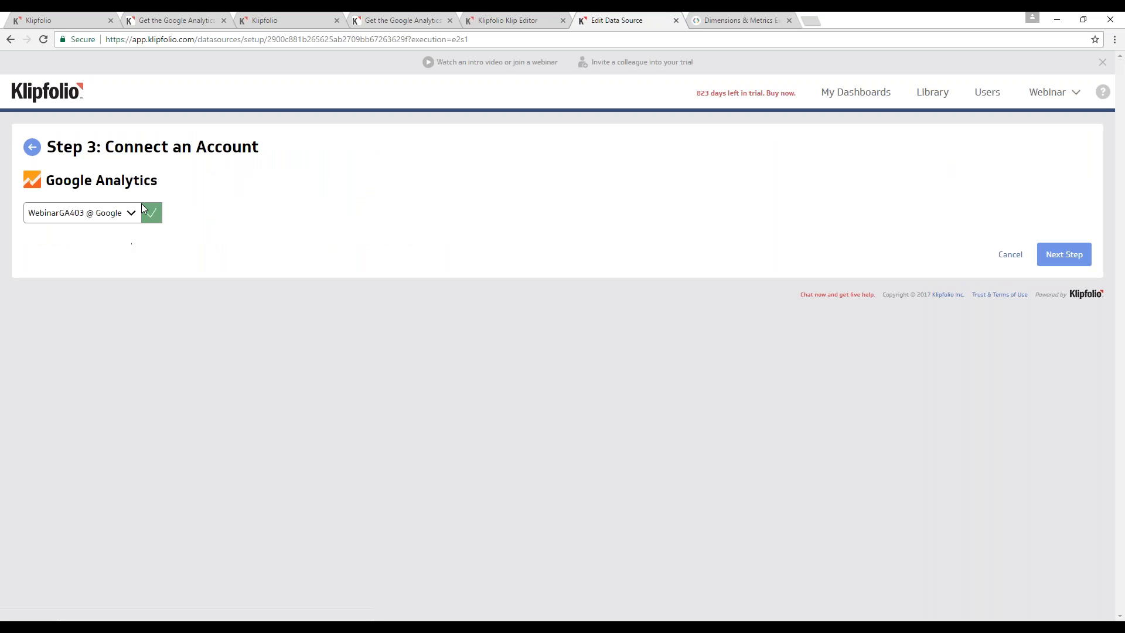
{"action": "left_click", "coordinate": [1058, 256]}
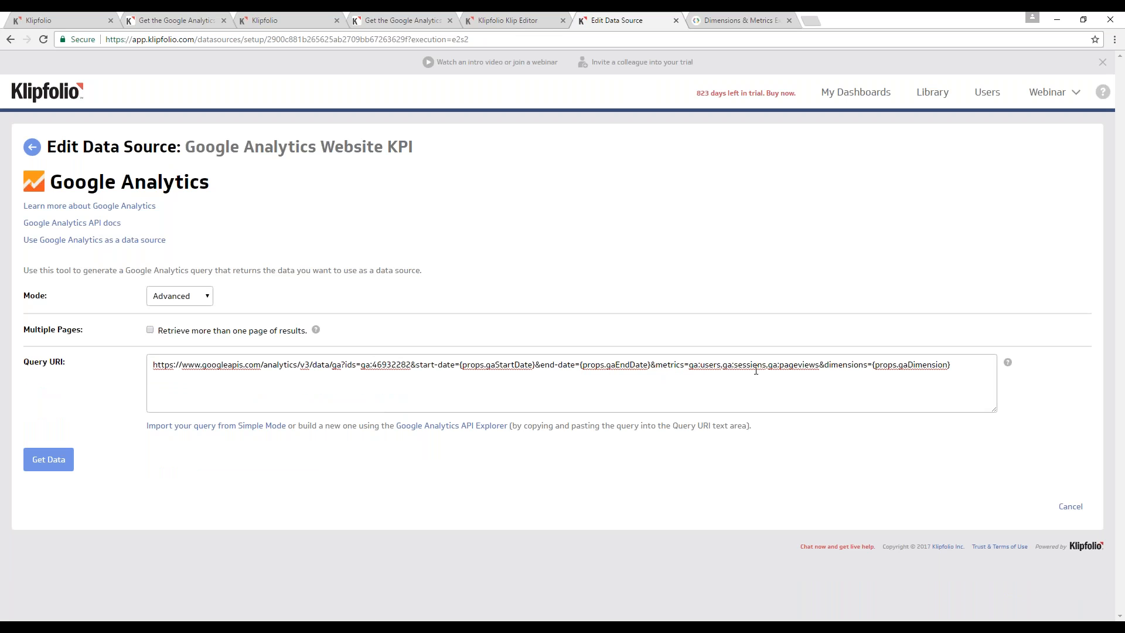
Step: Add the copied ga:newUsers metric after ga:pageviews in the data source's query URI
{"action": "left_click_drag", "start_coordinate": [691, 366], "coordinate": [811, 368]}
{"action": "left_click", "coordinate": [819, 365]}
{"action": "type", "text": ","}
{"action": "key", "text": "ctrl+v"}
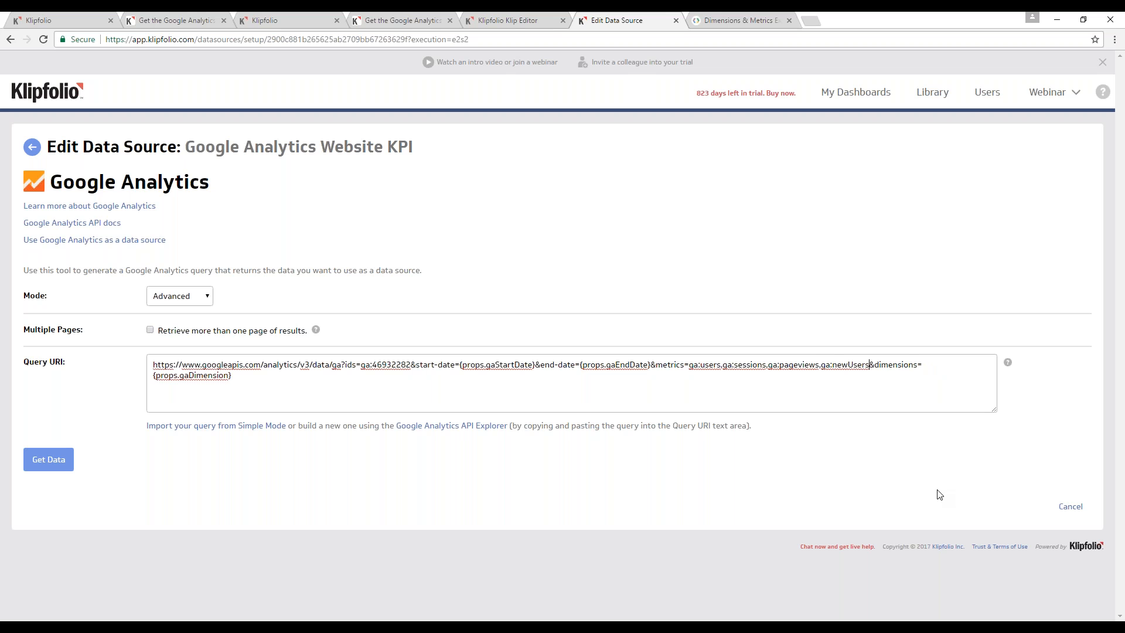
Step: Retrieve the data for the modified query and save the changes to the data source
{"action": "left_click", "coordinate": [49, 460]}
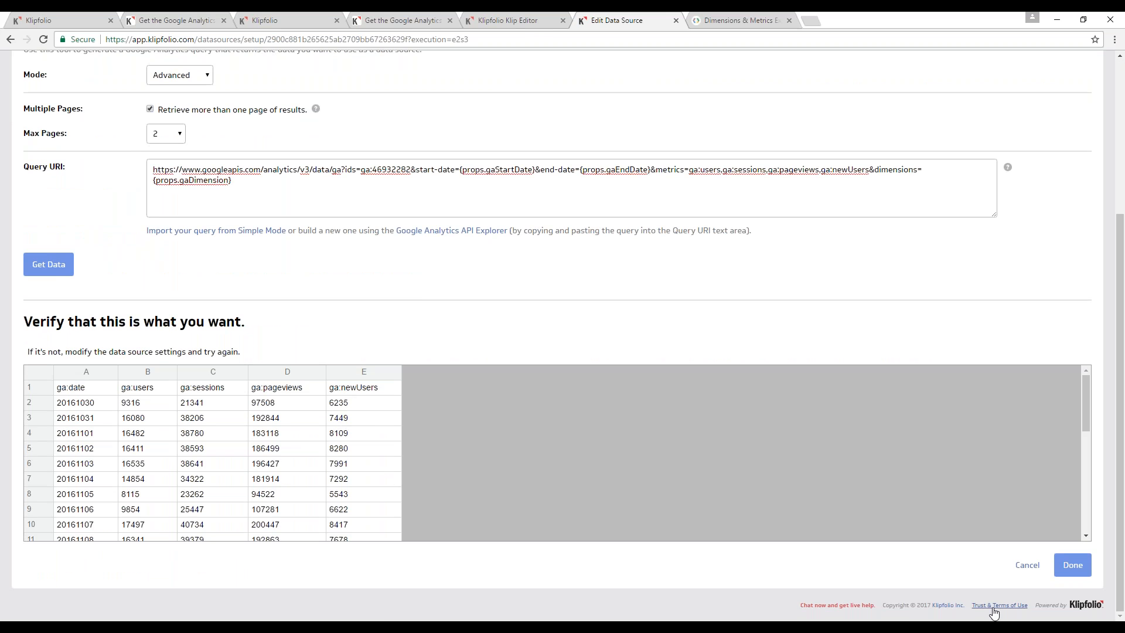
{"action": "left_click", "coordinate": [1073, 565]}
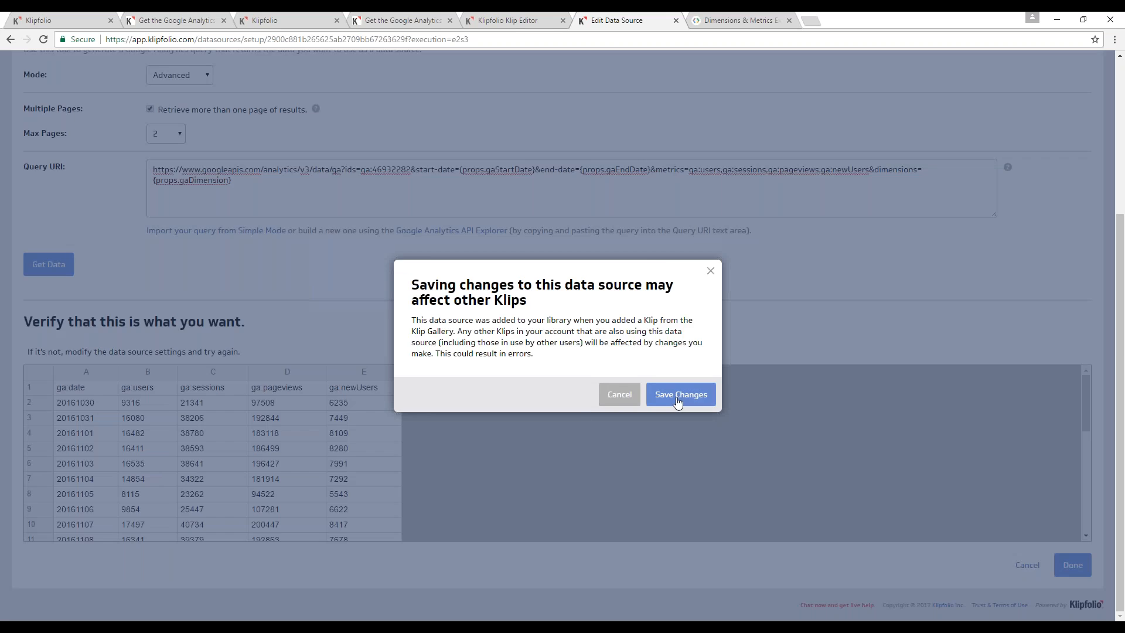
{"action": "left_click", "coordinate": [680, 397]}
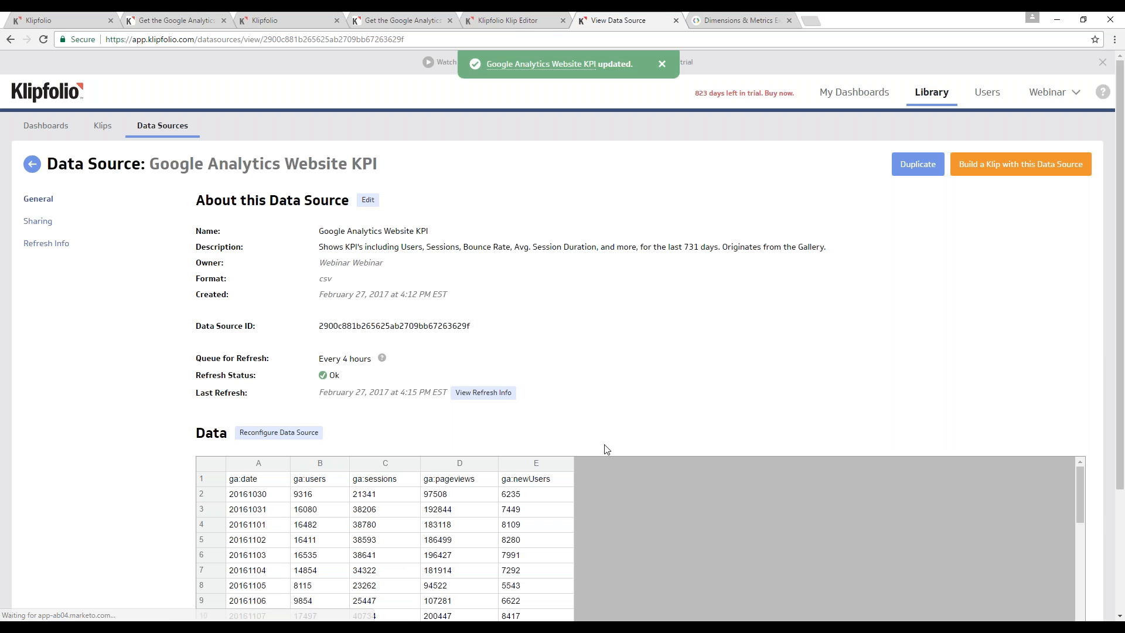
Step: Return to the Klip Editor, reload it and display the Google Analytics Website KPI data source
{"action": "left_click", "coordinate": [522, 23]}
{"action": "key", "text": "F5"}
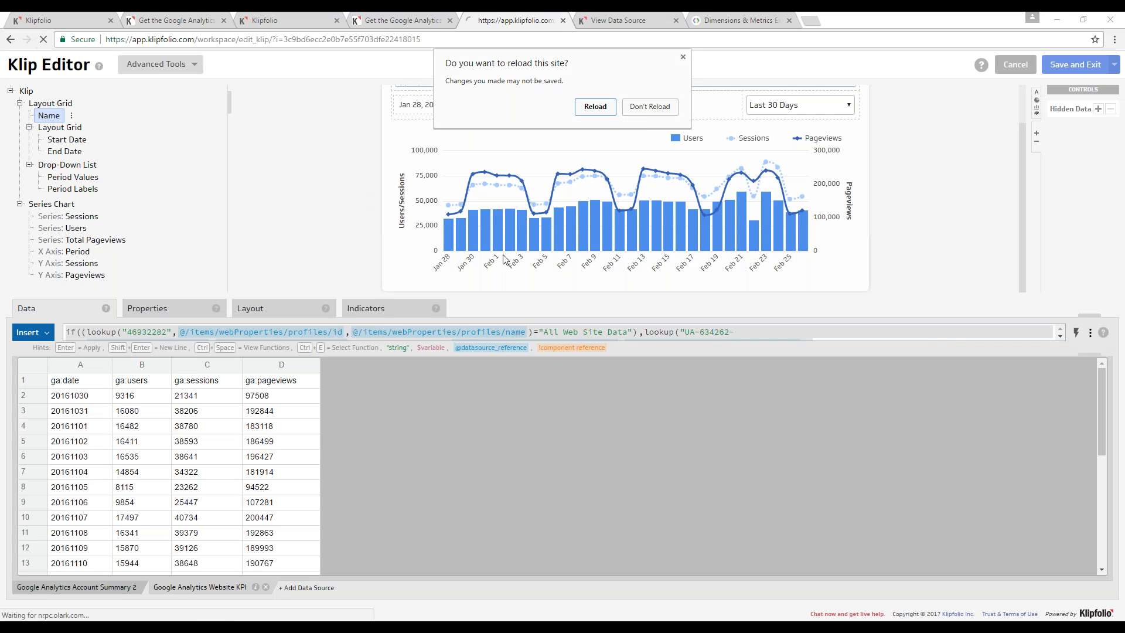
{"action": "left_click", "coordinate": [582, 108]}
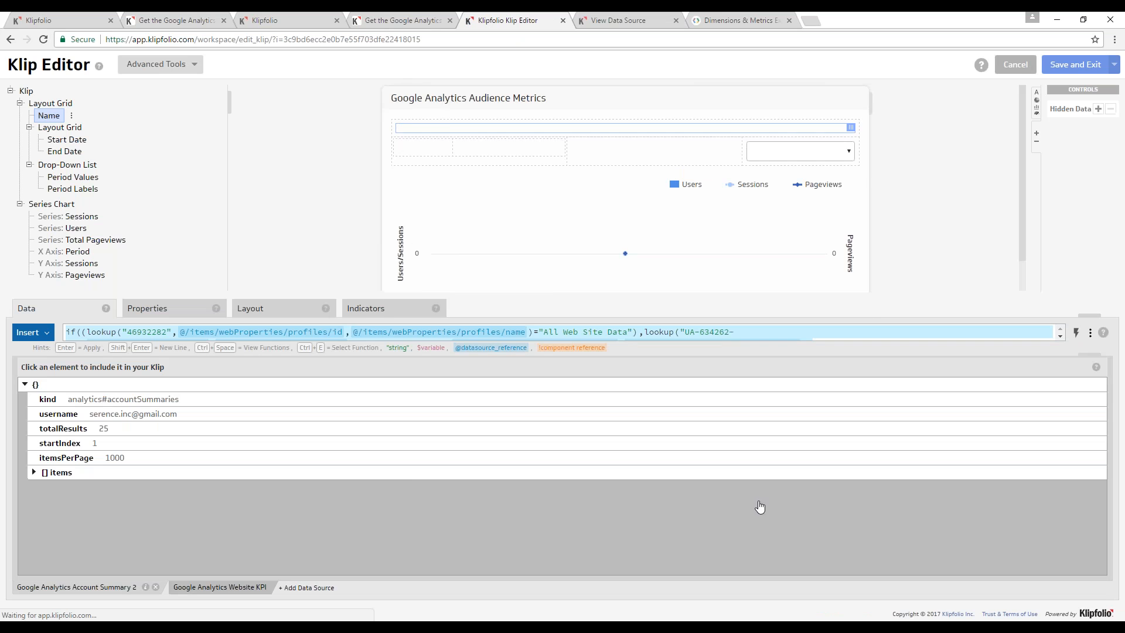
{"action": "left_click", "coordinate": [239, 591]}
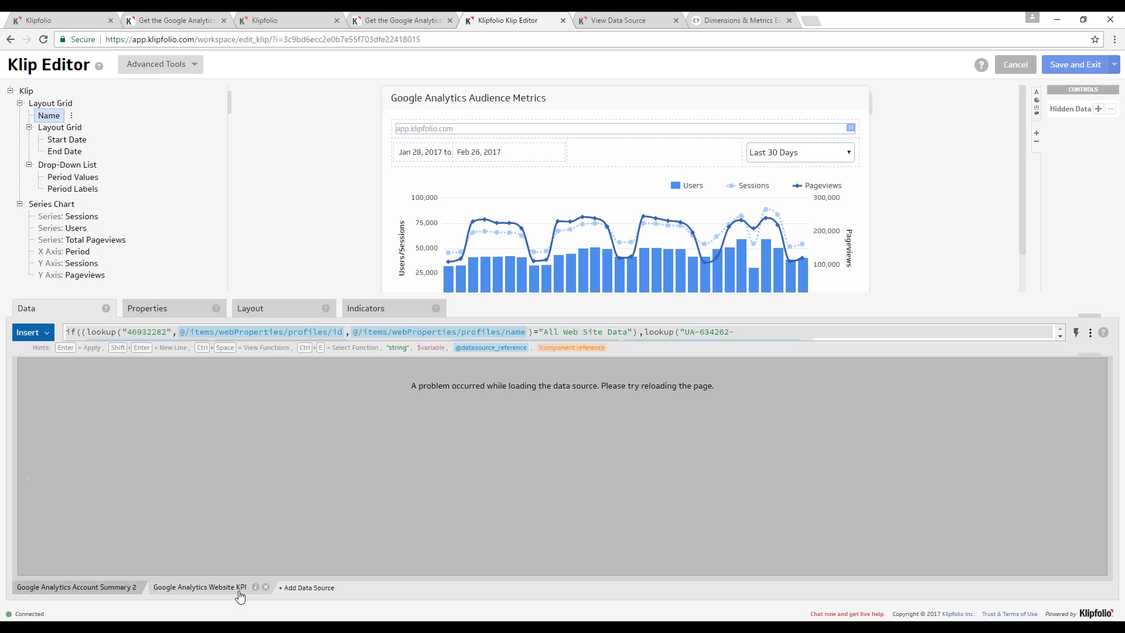
Step: Open the Google Analytics Website KPI data source and load its debug_info address in place of view
{"action": "left_click", "coordinate": [256, 587]}
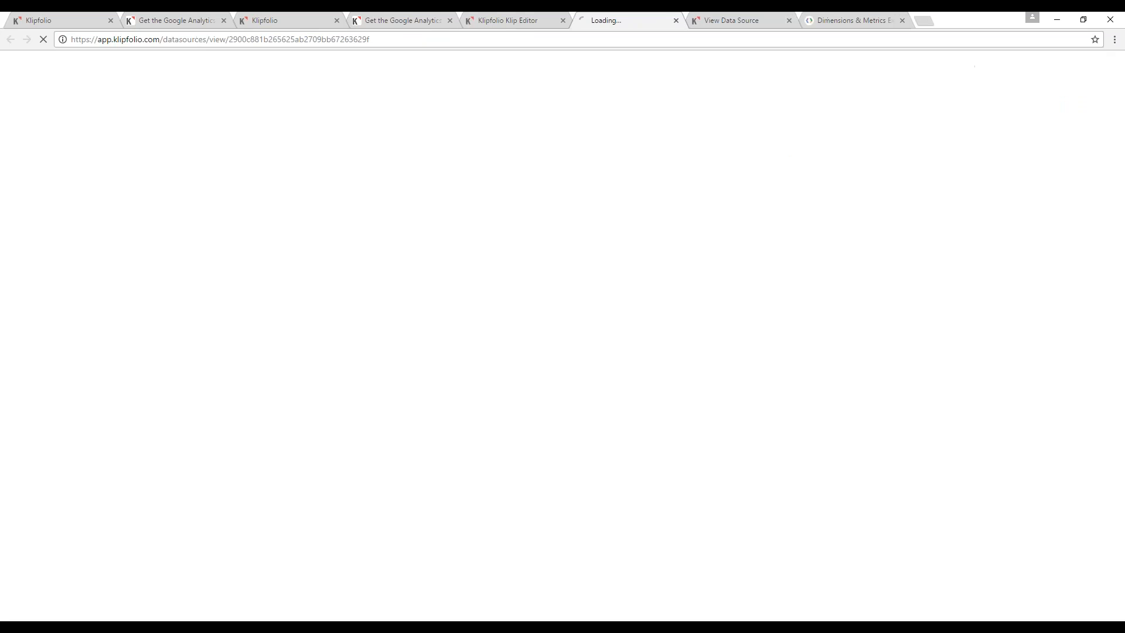
{"action": "left_click", "coordinate": [290, 39]}
{"action": "double_click", "coordinate": [252, 38]}
{"action": "type", "text": "debug_"}
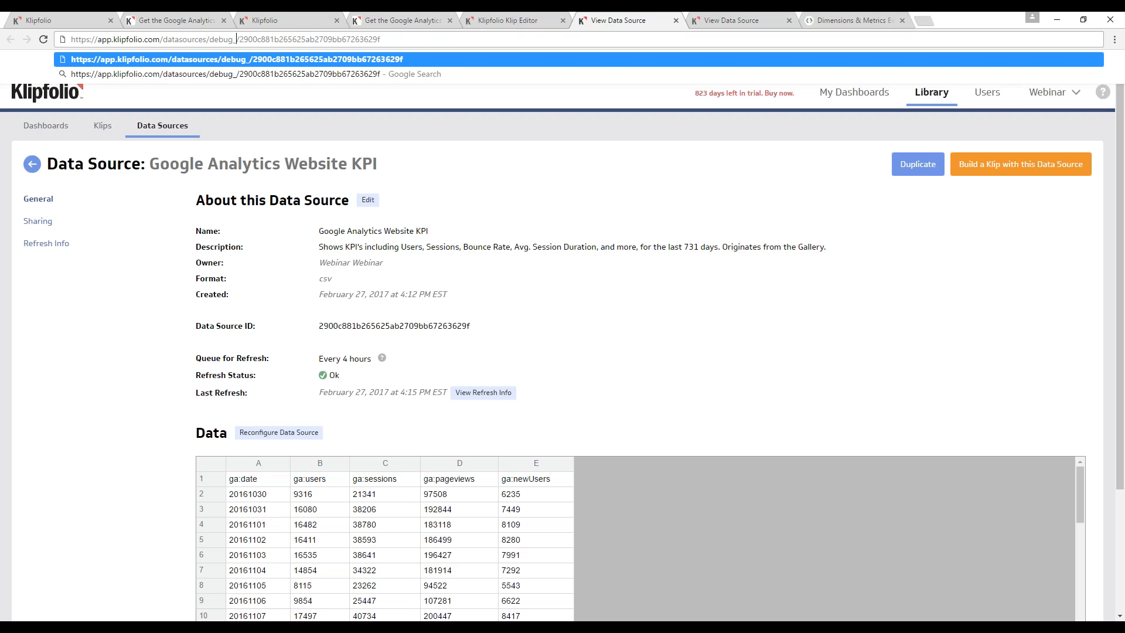
{"action": "type", "text": "in"}
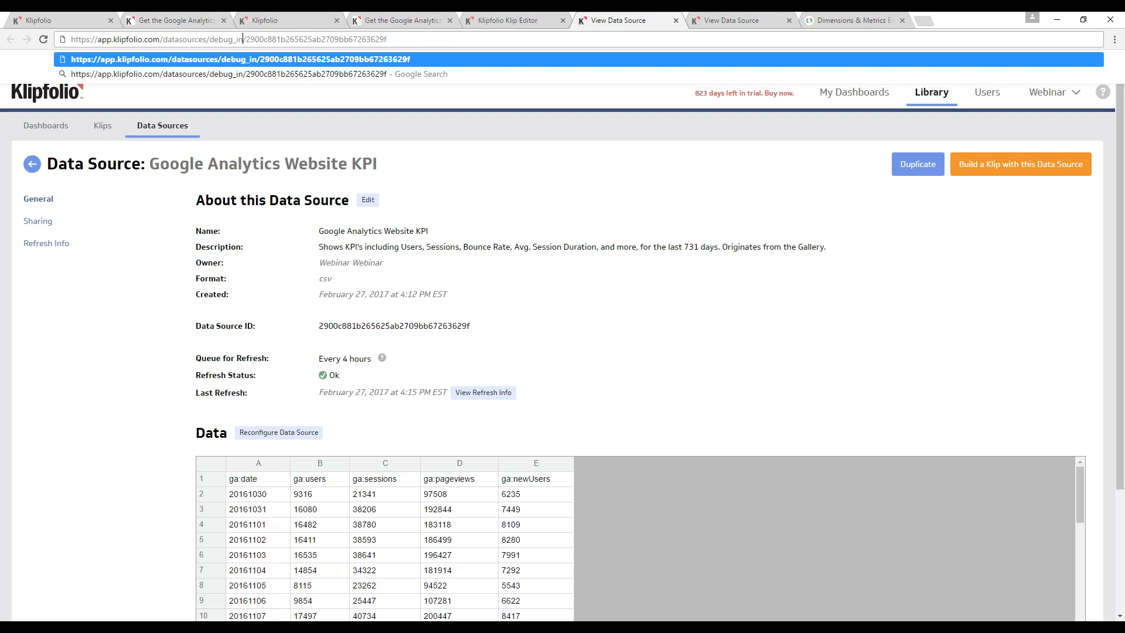
{"action": "type", "text": "fo"}
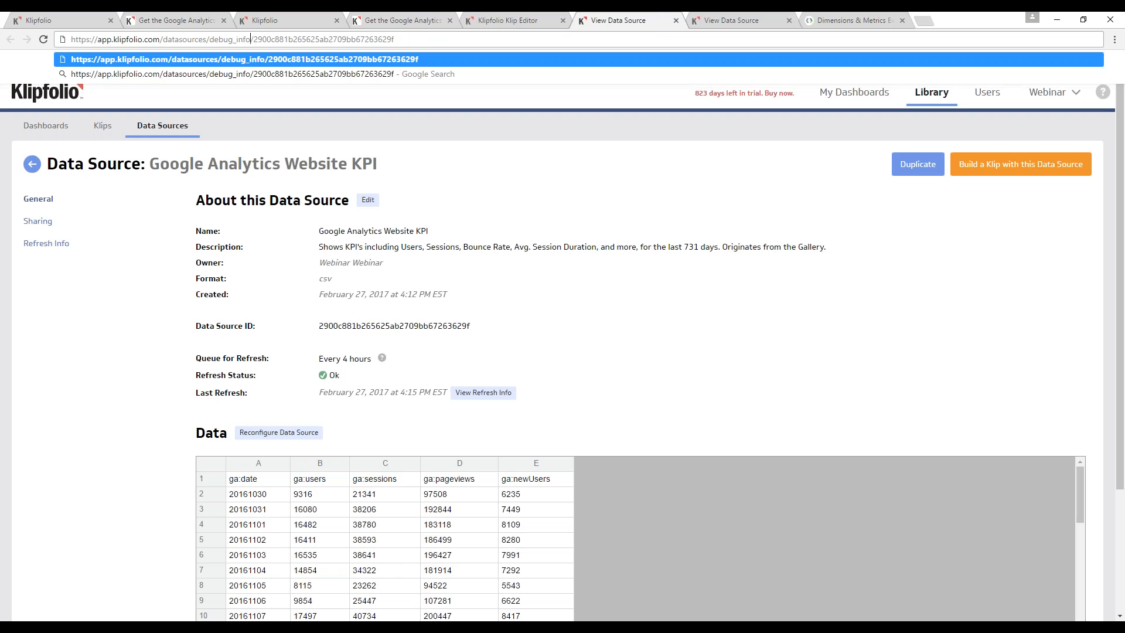
{"action": "key", "text": "Return"}
Step: Delete the cached instances listed on the data source's debug page until none are left
{"action": "scroll", "coordinate": [269, 431], "scroll_direction": "down", "scroll_amount": 3}
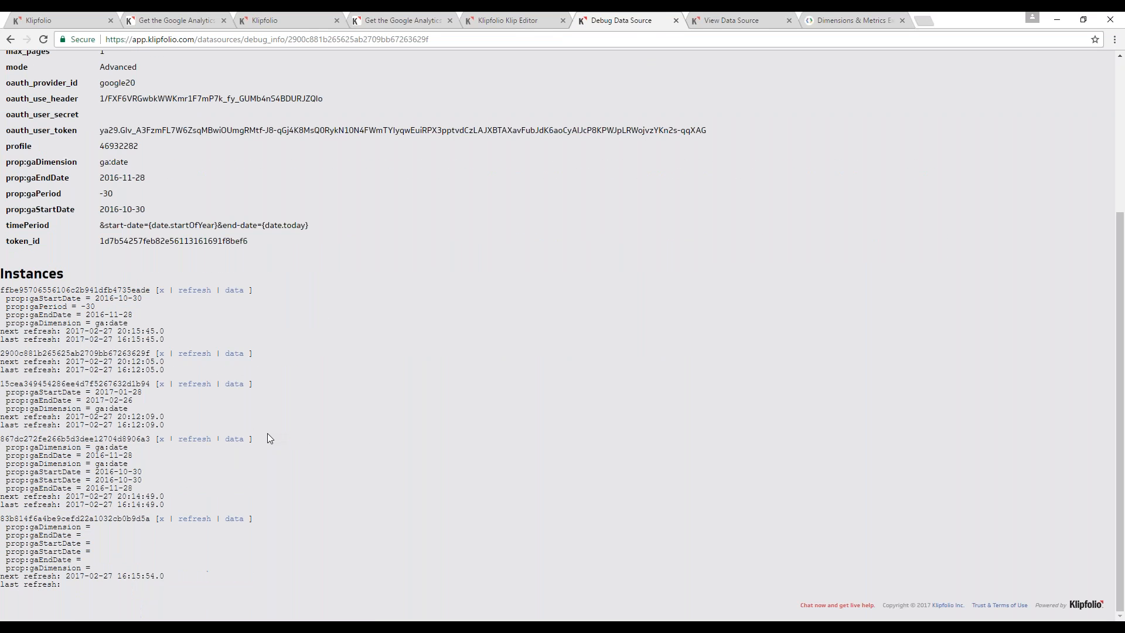
{"action": "left_click", "coordinate": [161, 519]}
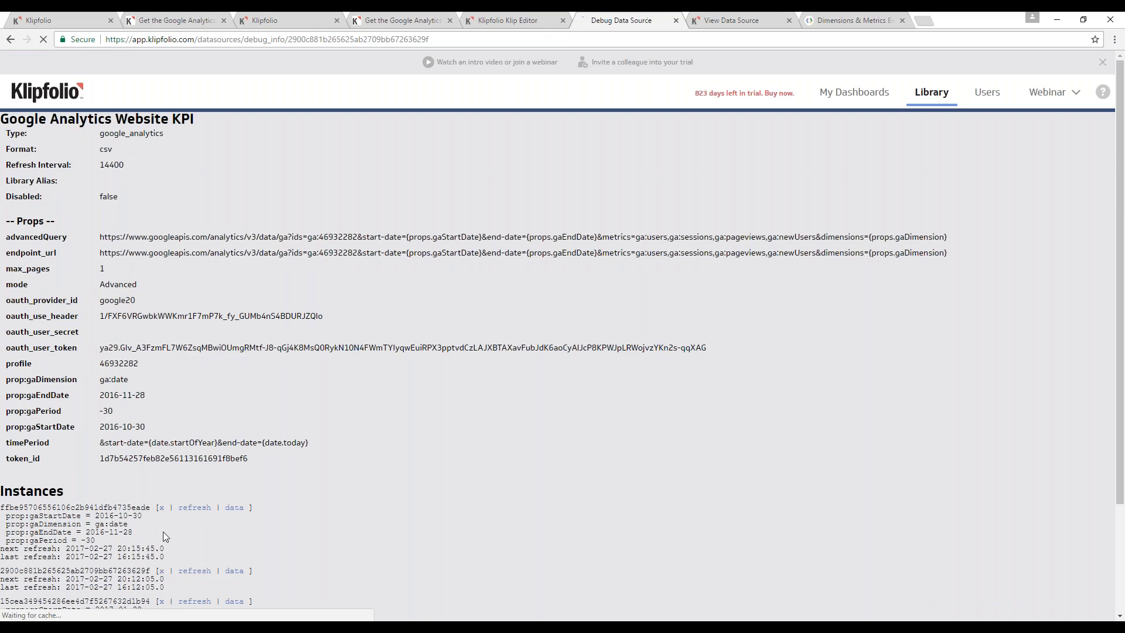
{"action": "scroll", "coordinate": [164, 532], "scroll_direction": "down", "scroll_amount": 3}
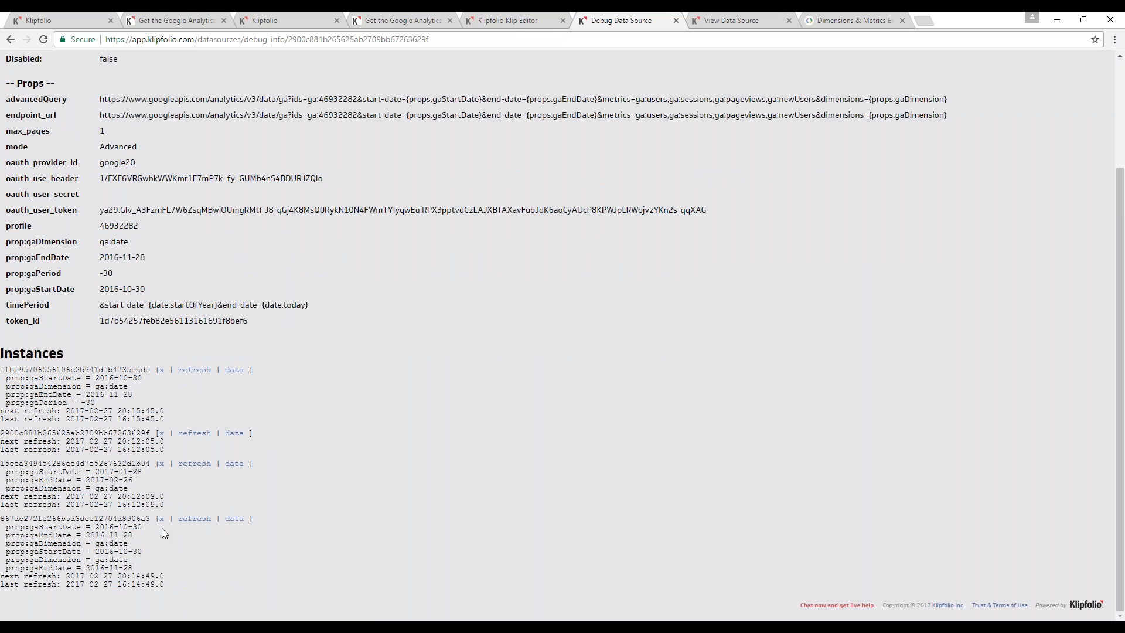
{"action": "left_click", "coordinate": [161, 519]}
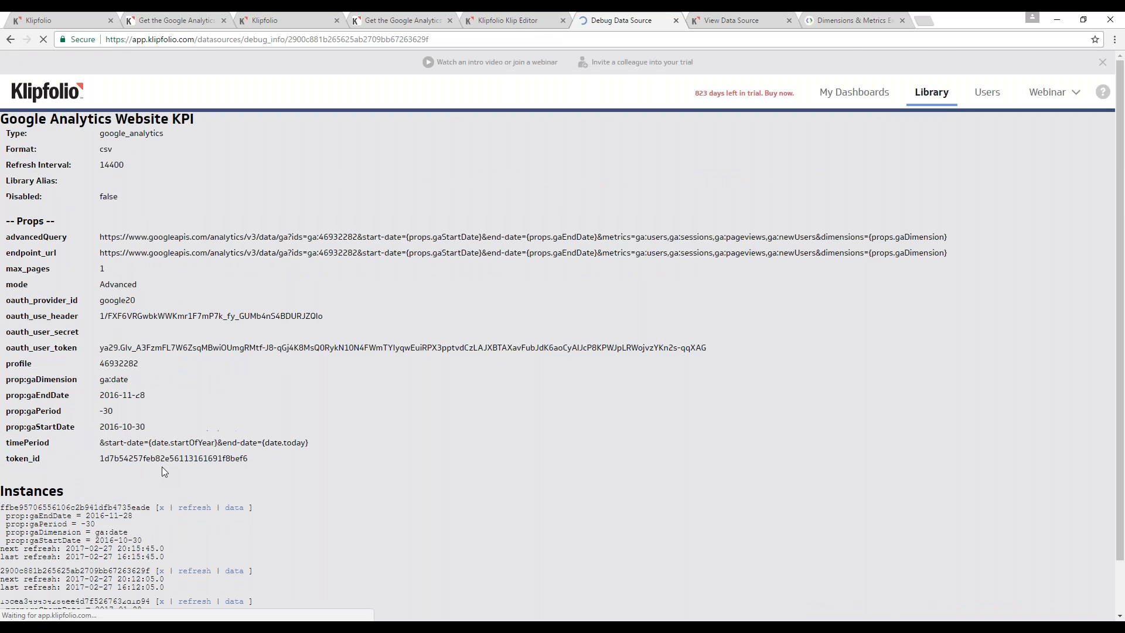
{"action": "scroll", "coordinate": [163, 525], "scroll_direction": "down", "scroll_amount": 3}
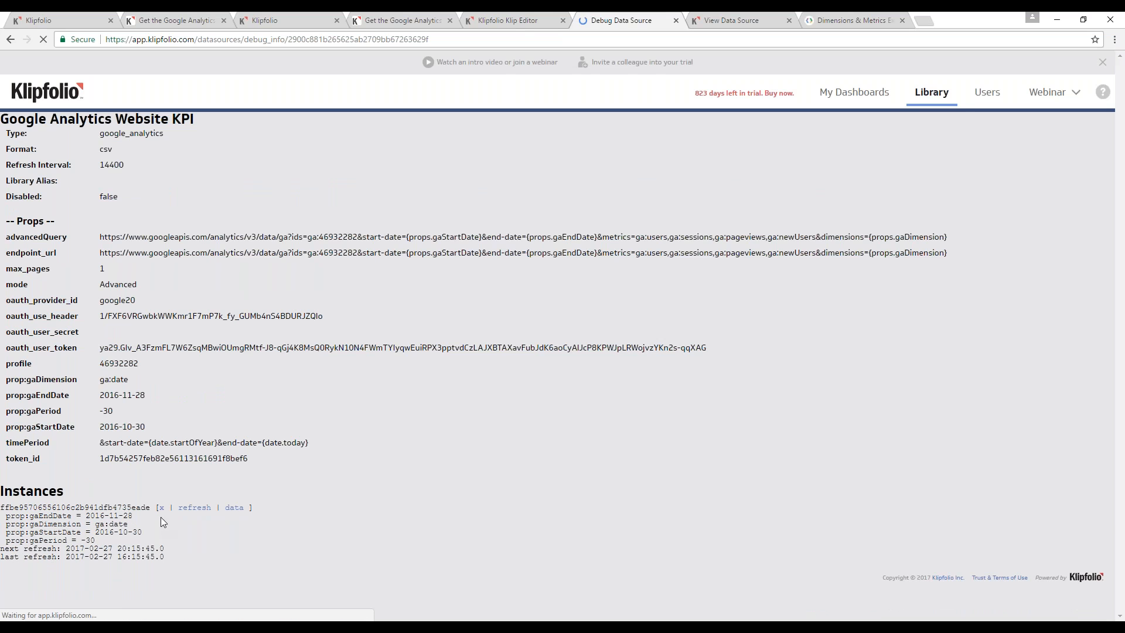
{"action": "left_click", "coordinate": [161, 508]}
Step: Return from the debug page to the data source's details by replacing debug_info with view in the address
{"action": "left_click", "coordinate": [264, 39]}
{"action": "double_click", "coordinate": [264, 39]}
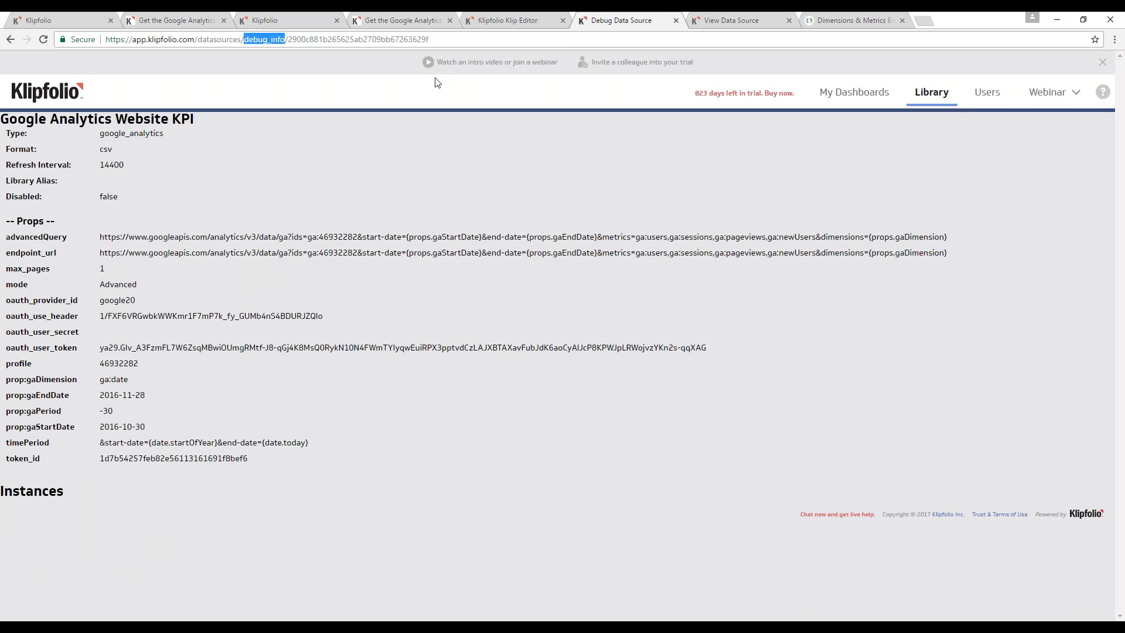
{"action": "type", "text": "view"}
{"action": "key", "text": "Return"}
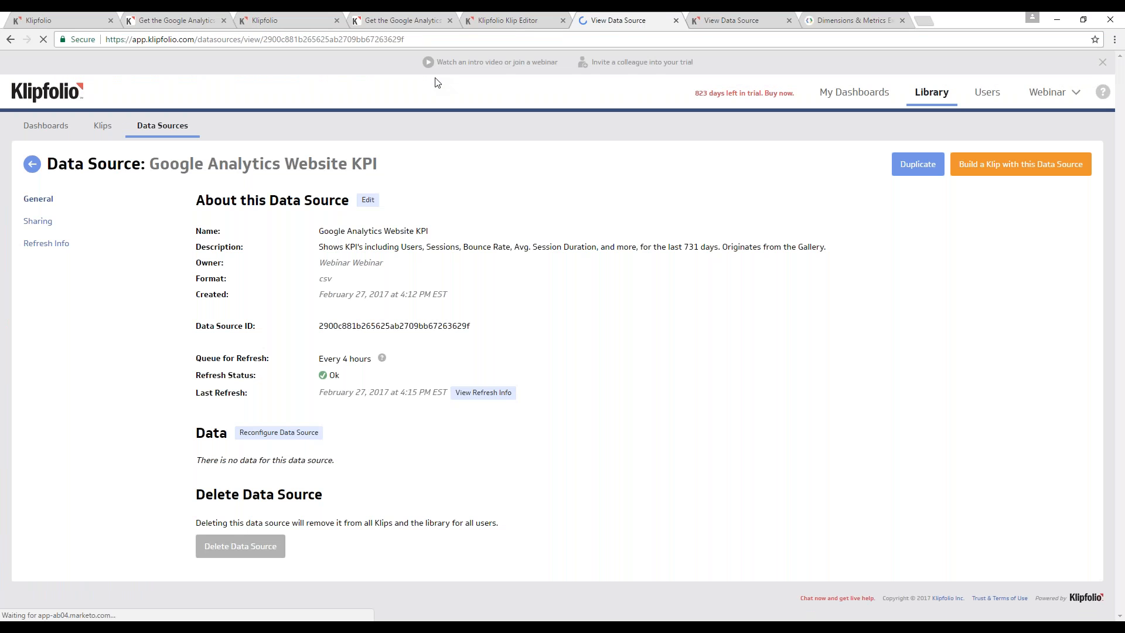
Step: Reconfigure the Google Analytics Website KPI data source, retrieve its data with the existing query and save it
{"action": "left_click", "coordinate": [278, 433]}
{"action": "left_click", "coordinate": [1054, 258]}
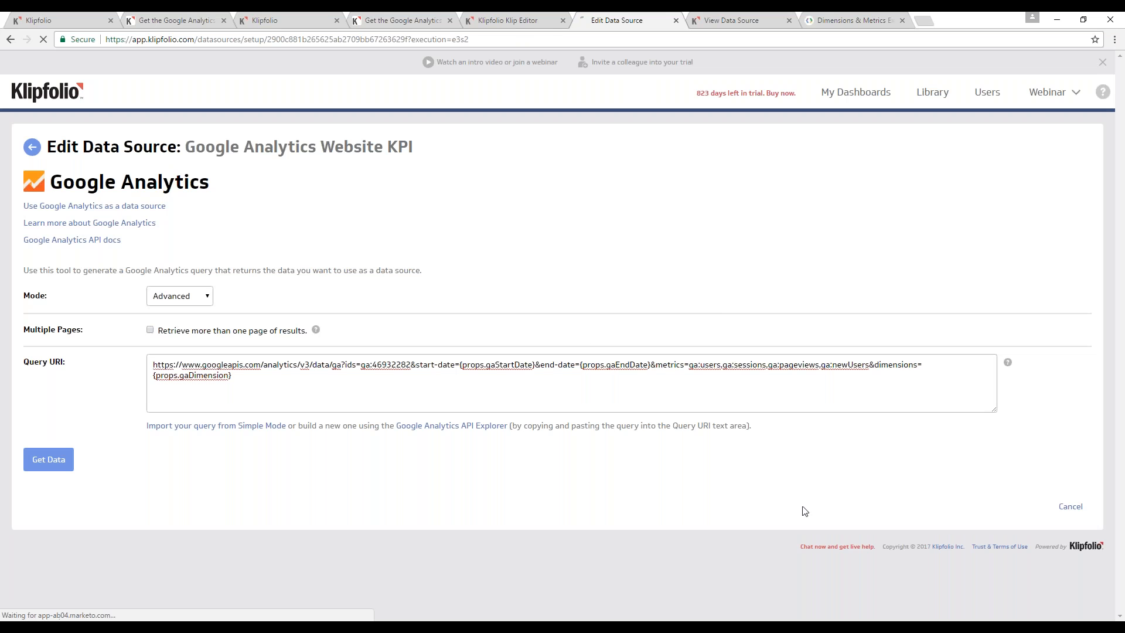
{"action": "left_click", "coordinate": [44, 466]}
{"action": "scroll", "coordinate": [581, 441], "scroll_direction": "down", "scroll_amount": 7}
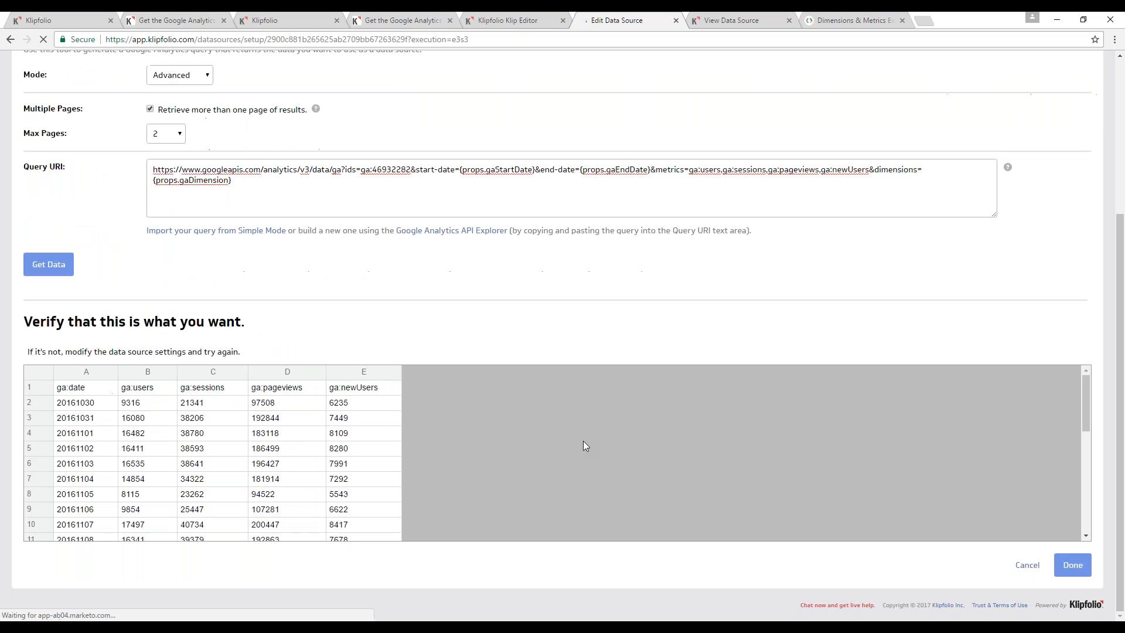
{"action": "left_click", "coordinate": [1072, 565]}
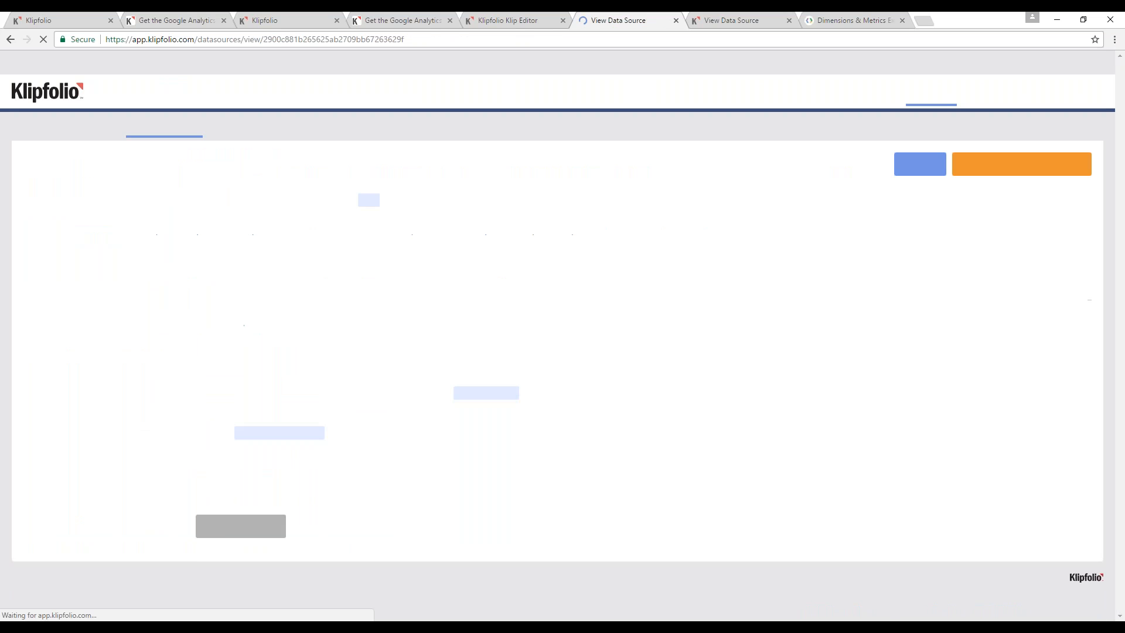
Step: Go back to the Klip Editor and reload the Google Analytics Audience Metrics Klip
{"action": "left_click", "coordinate": [496, 22]}
{"action": "left_click", "coordinate": [44, 40]}
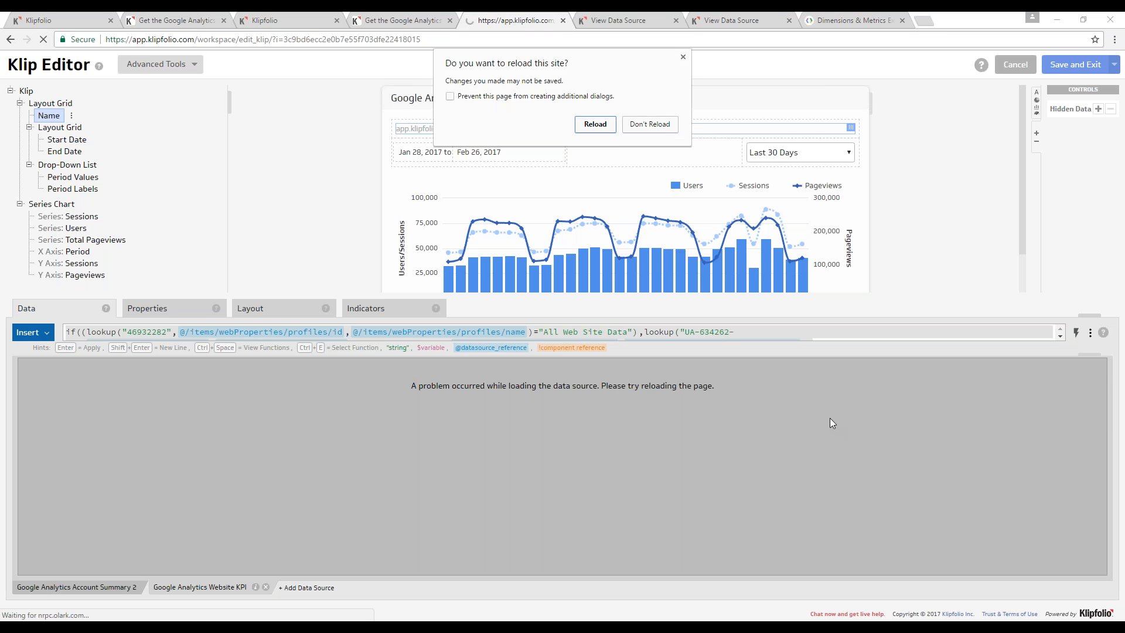
{"action": "left_click", "coordinate": [595, 124]}
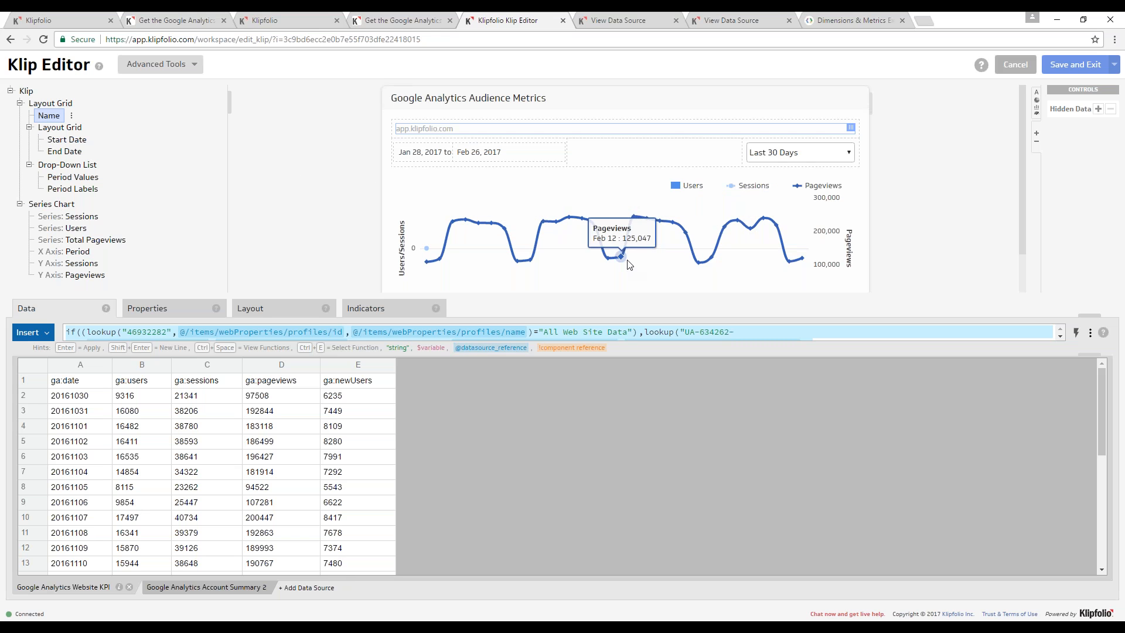
Step: Add a new series to the Series Chart and label it "New users"
{"action": "left_click", "coordinate": [51, 204]}
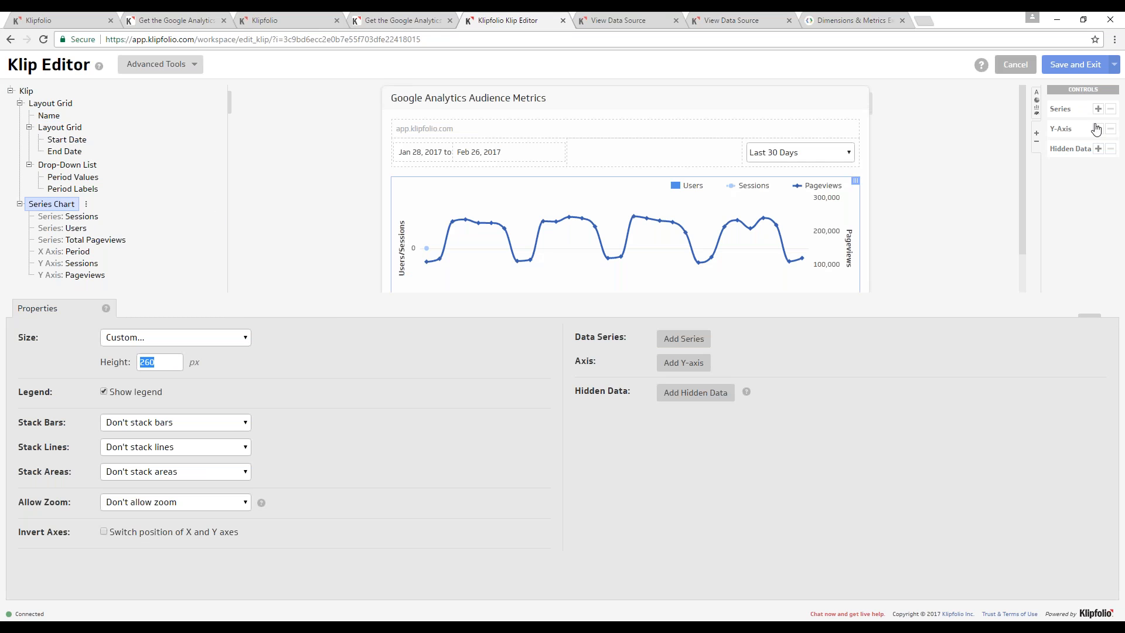
{"action": "left_click", "coordinate": [1098, 109]}
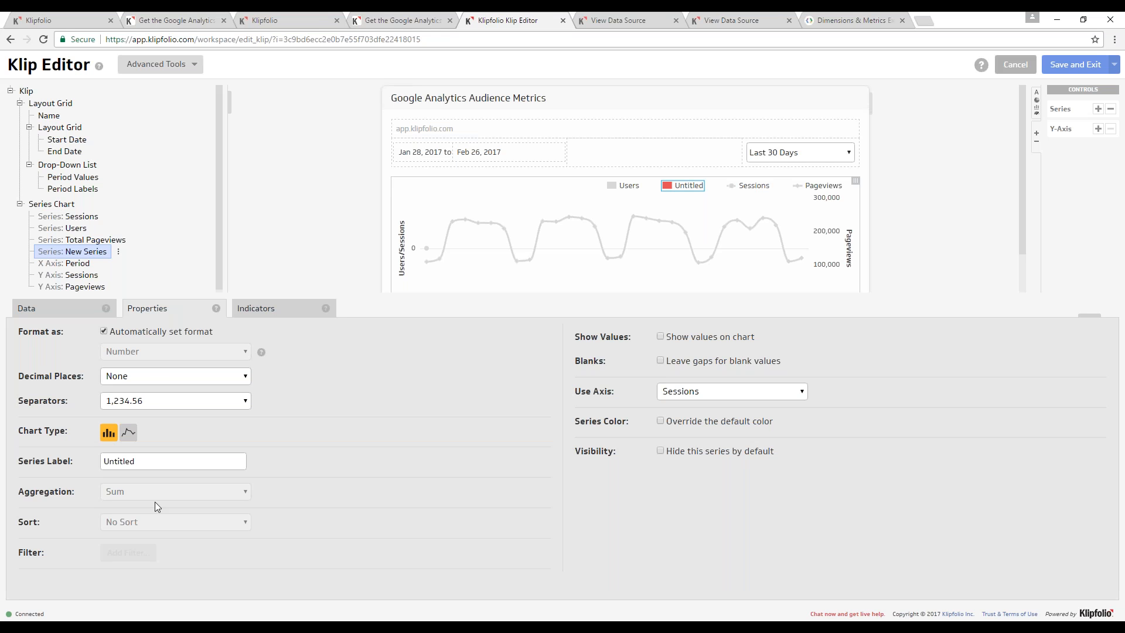
{"action": "double_click", "coordinate": [119, 461]}
{"action": "type", "text": "New users"}
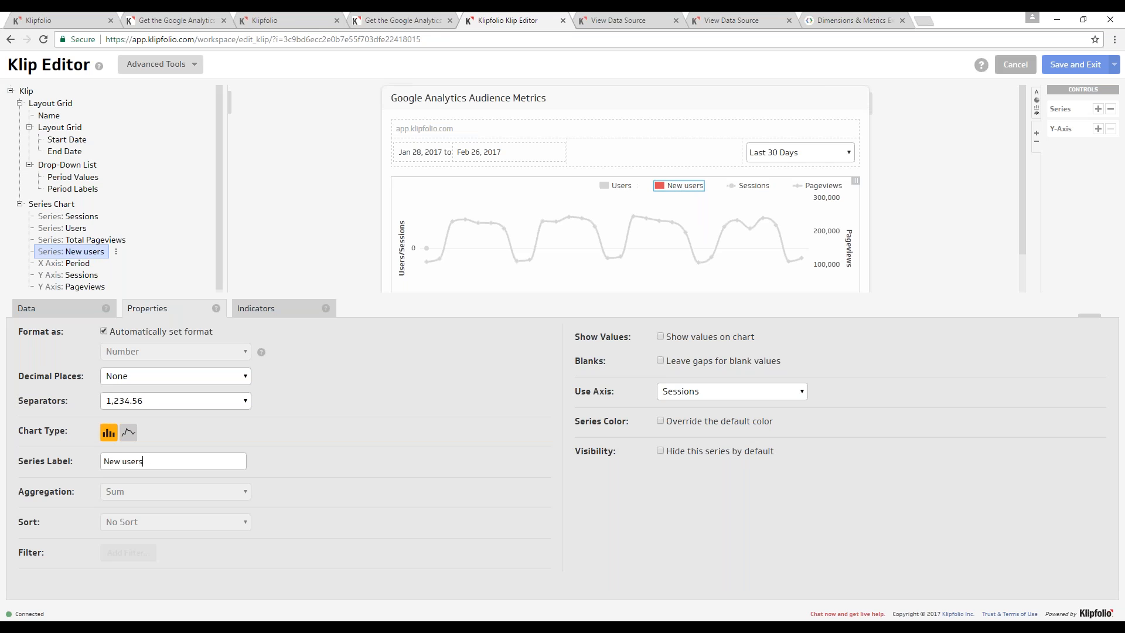
Step: Copy the Sessions series' formula into the empty data formula of the New users series
{"action": "left_click", "coordinate": [84, 219]}
{"action": "left_click", "coordinate": [64, 312]}
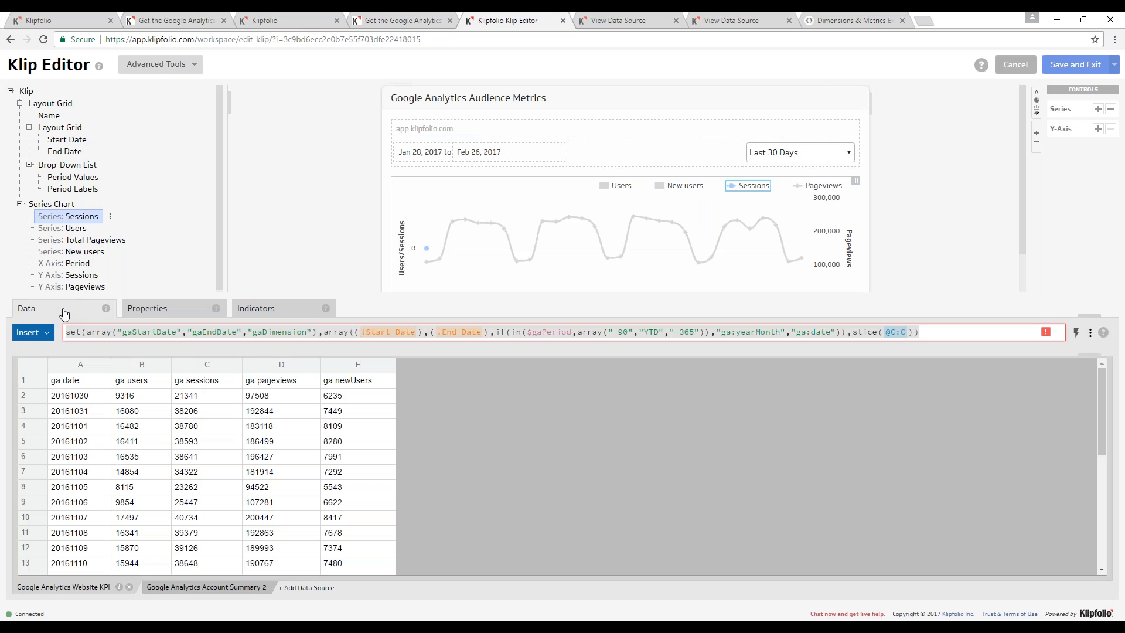
{"action": "right_click", "coordinate": [260, 332]}
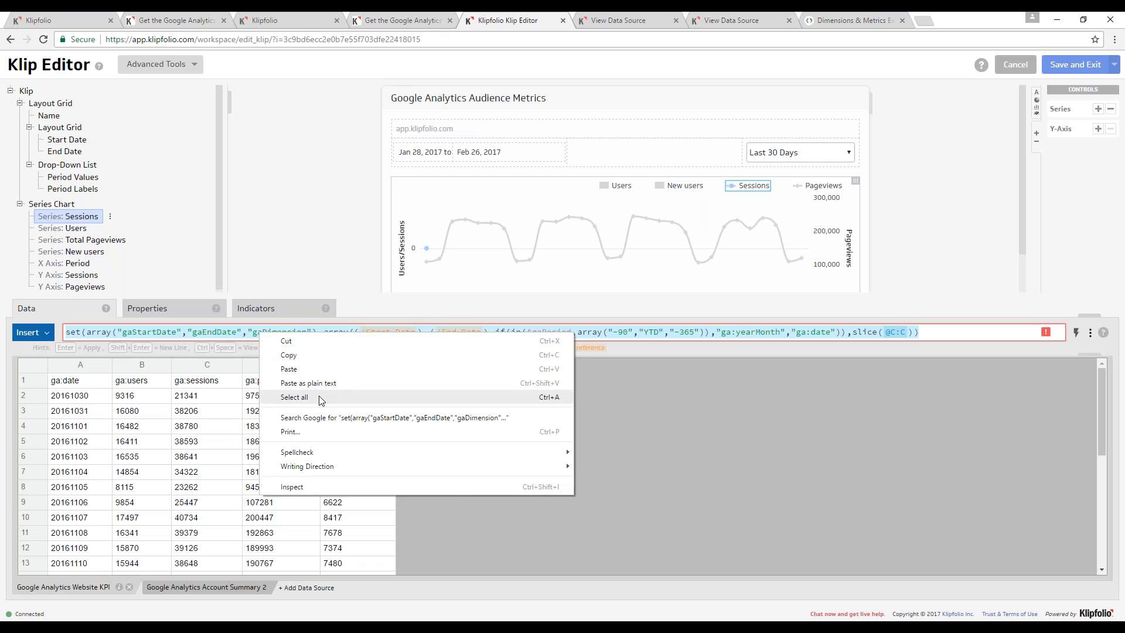
{"action": "left_click", "coordinate": [302, 353]}
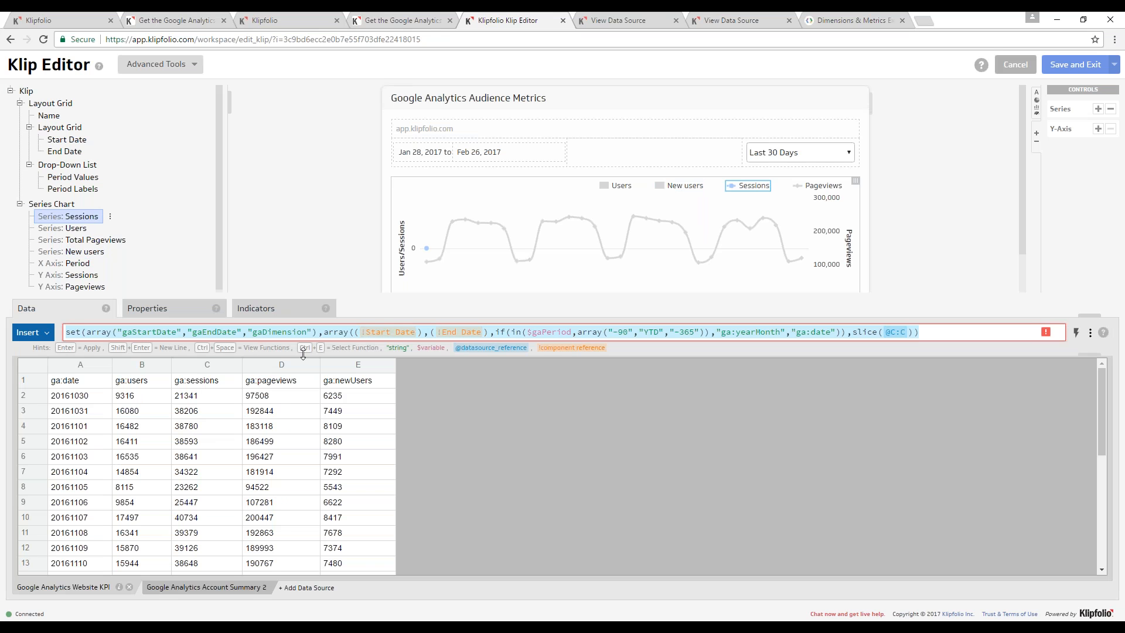
{"action": "left_click", "coordinate": [84, 252]}
{"action": "right_click", "coordinate": [156, 332]}
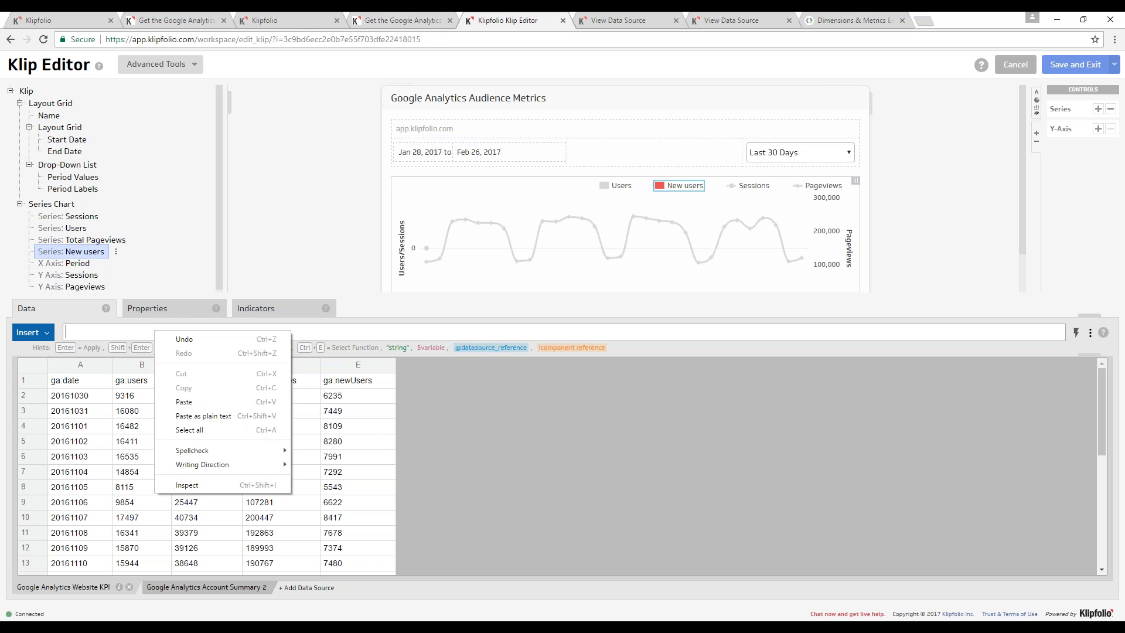
{"action": "left_click", "coordinate": [191, 397]}
Step: Replace the @C:C reference in the New users formula's slice function with the ga:newUsers column, @E:E
{"action": "left_click_drag", "start_coordinate": [951, 344], "coordinate": [716, 394]}
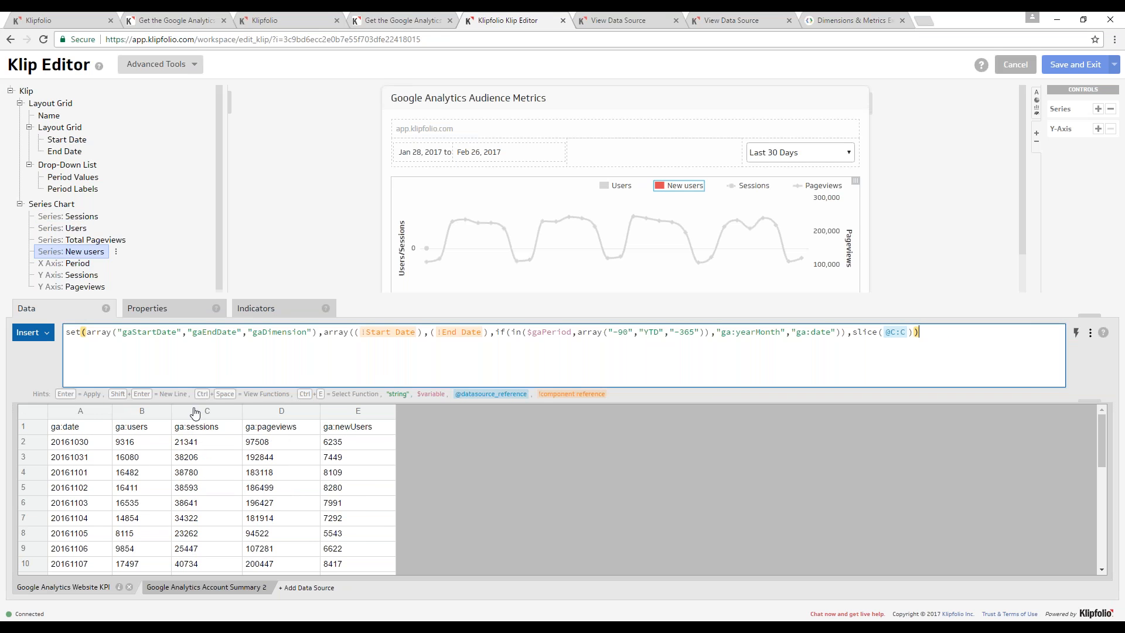
{"action": "left_click", "coordinate": [892, 335]}
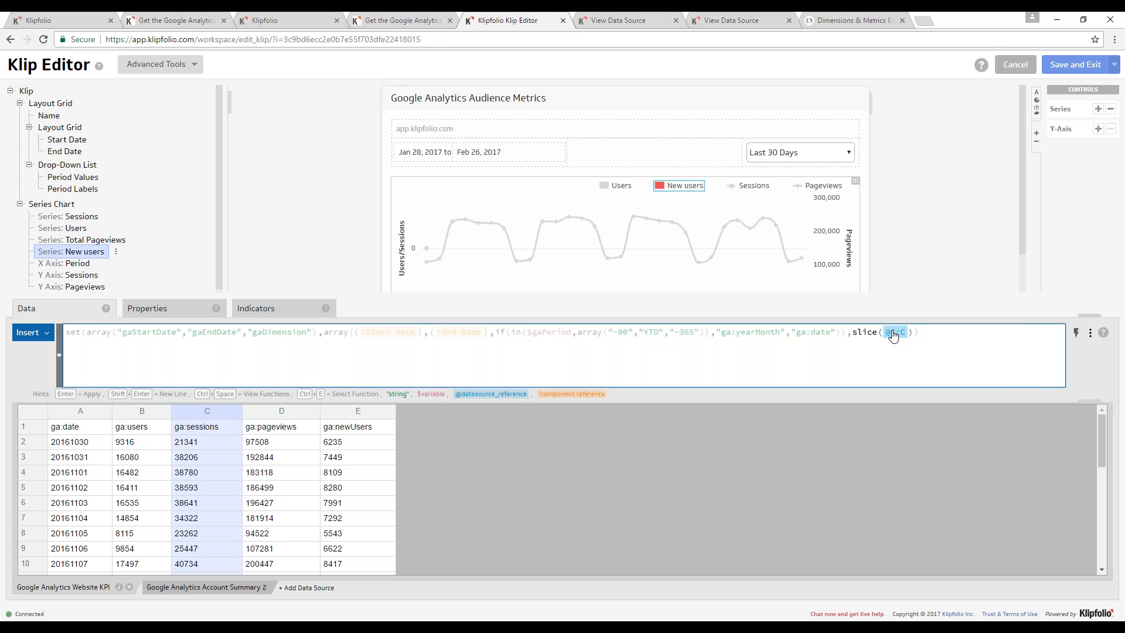
{"action": "left_click", "coordinate": [359, 412]}
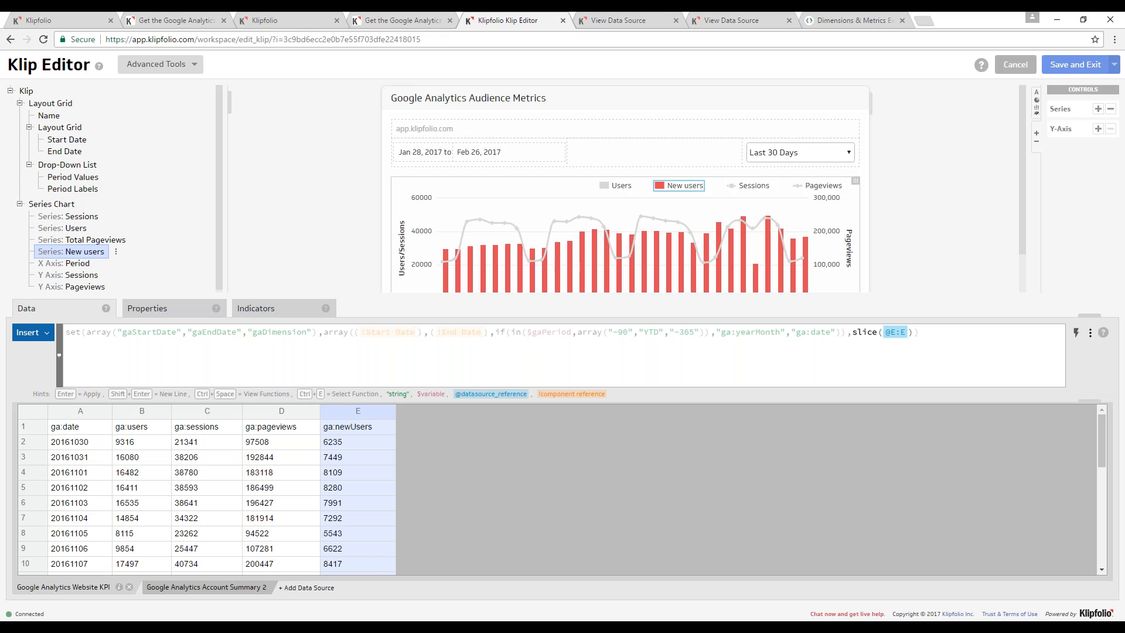
Step: Save the Klip, exit to the dashboard and inspect the New users bars in the chart
{"action": "left_click", "coordinate": [1076, 65]}
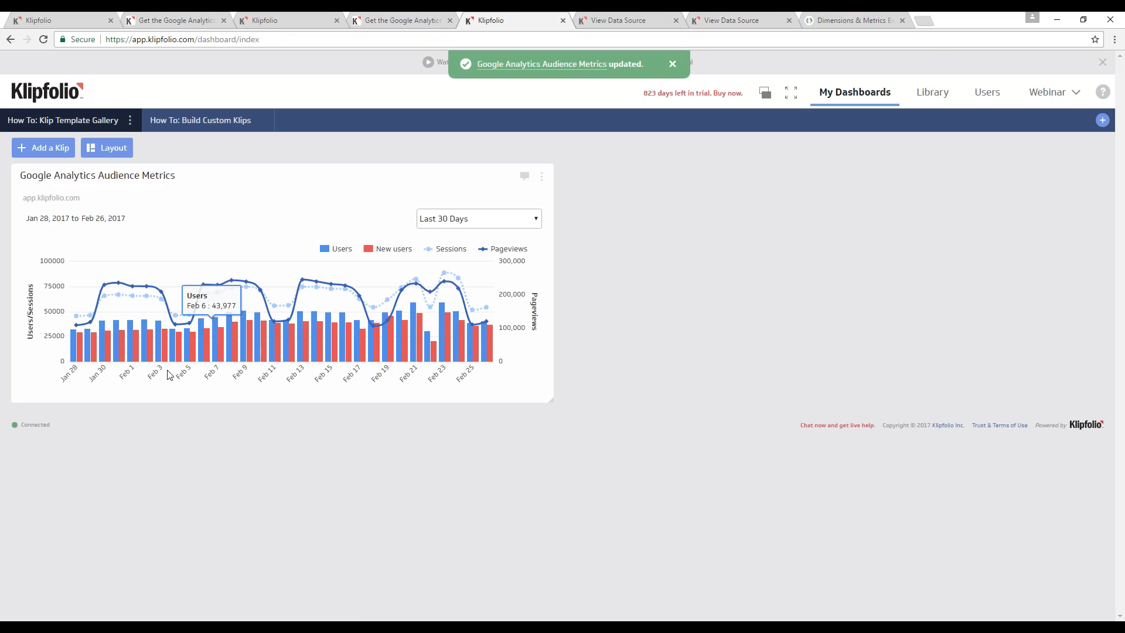
{"action": "mouse_move", "coordinate": [74, 344]}
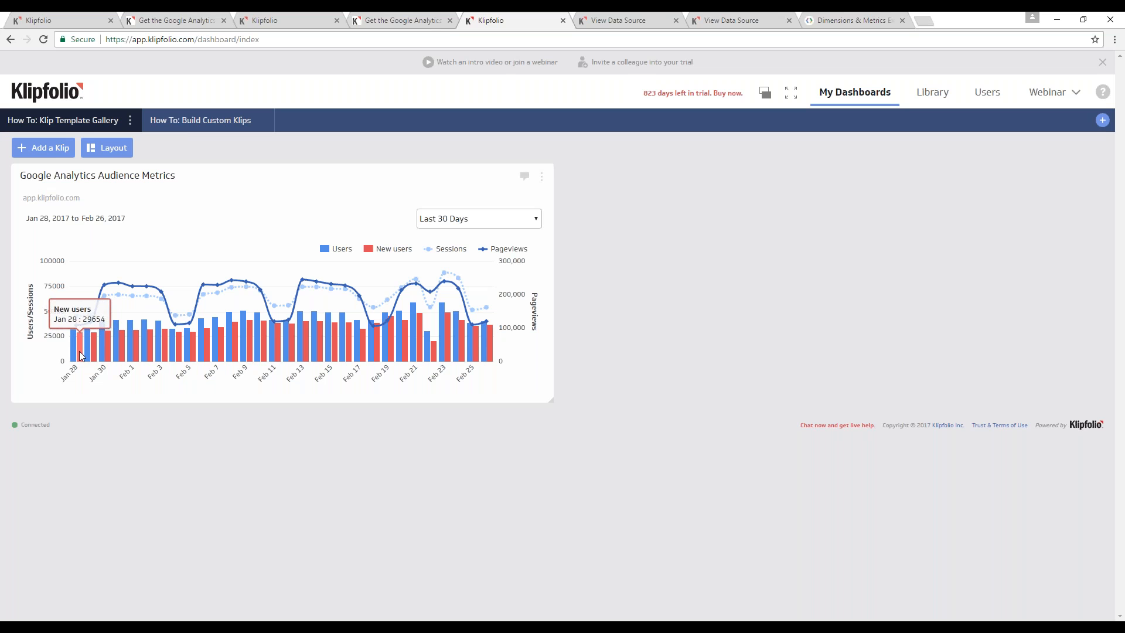
{"action": "mouse_move", "coordinate": [472, 354]}
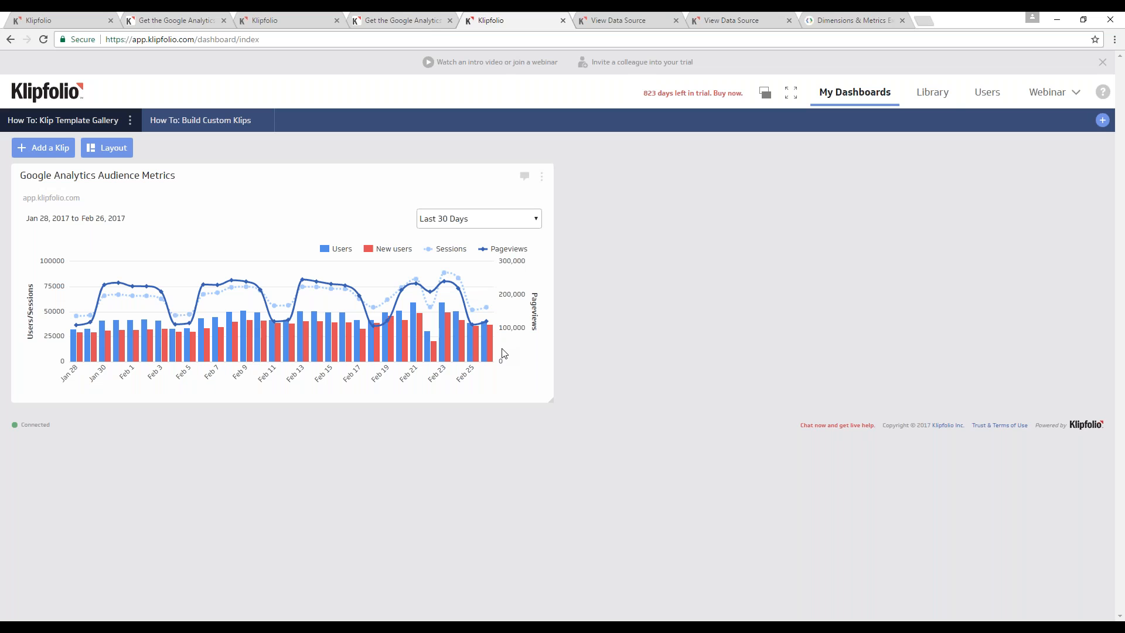
Step: Start a new data source from the library with the Google Analytics connector, choosing the custom data source option
{"action": "left_click", "coordinate": [934, 92]}
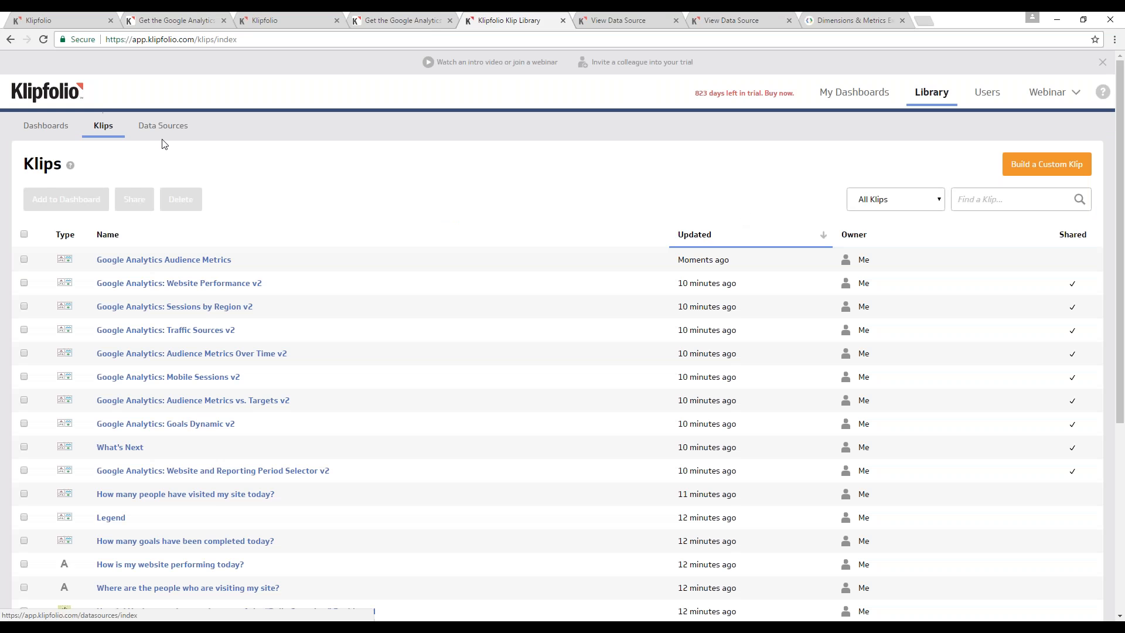
{"action": "left_click", "coordinate": [163, 127]}
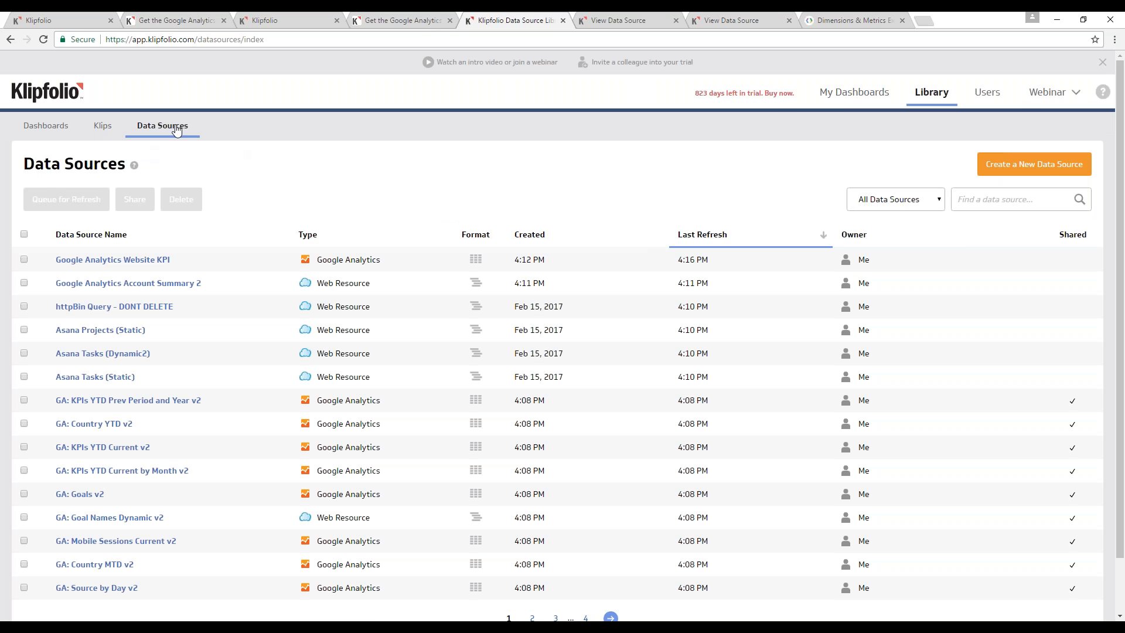
{"action": "left_click", "coordinate": [1027, 168]}
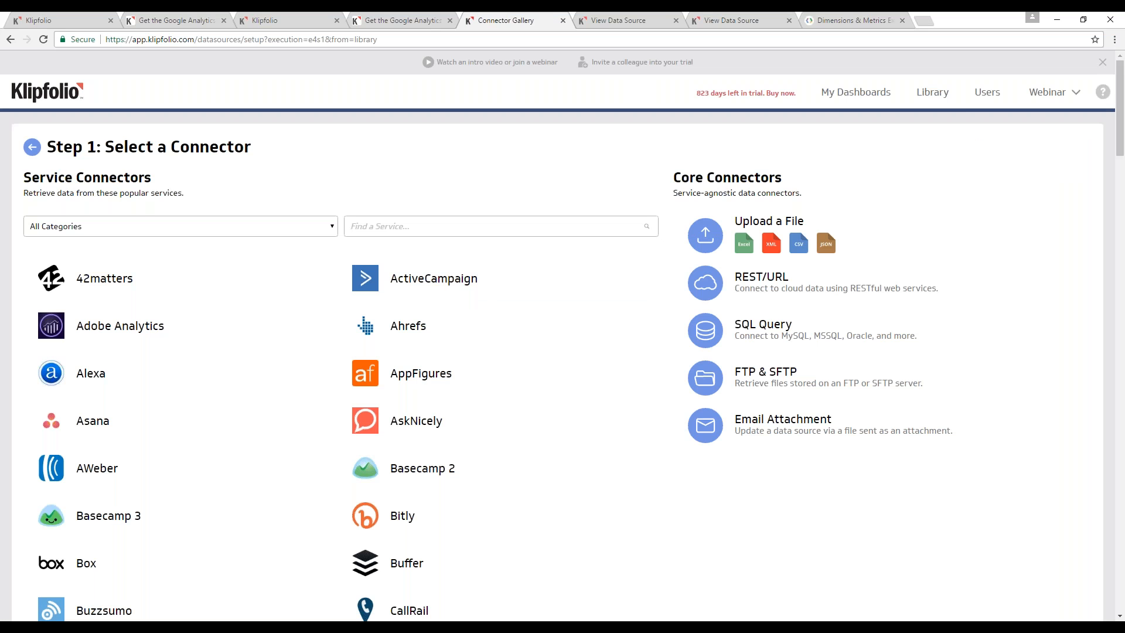
{"action": "type", "text": "googl"}
{"action": "left_click", "coordinate": [167, 333]}
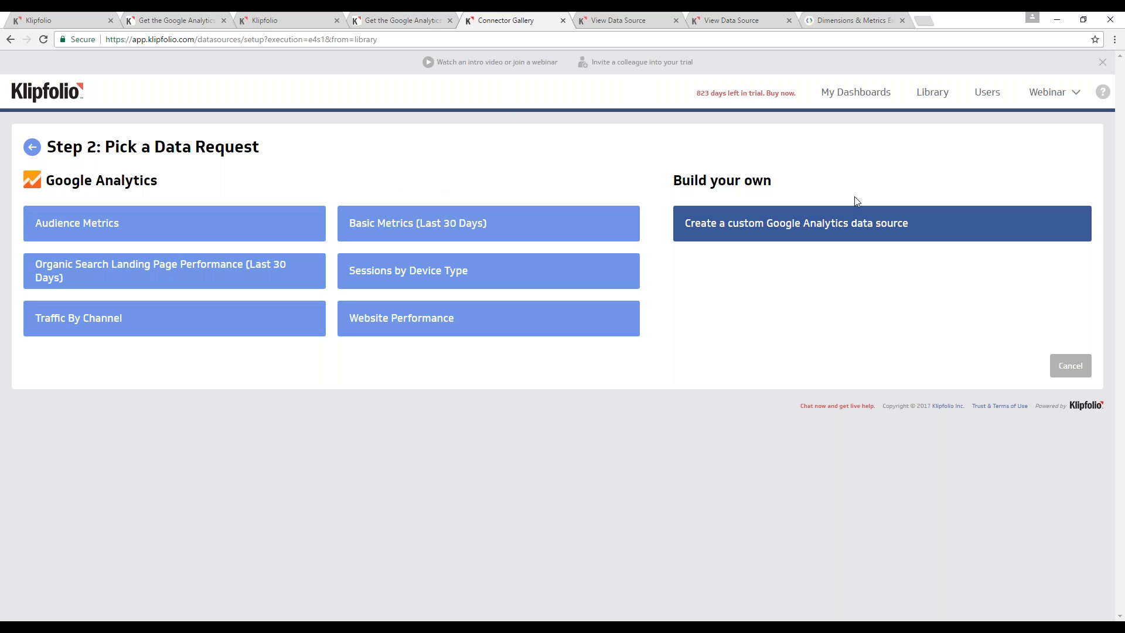
{"action": "left_click", "coordinate": [715, 230]}
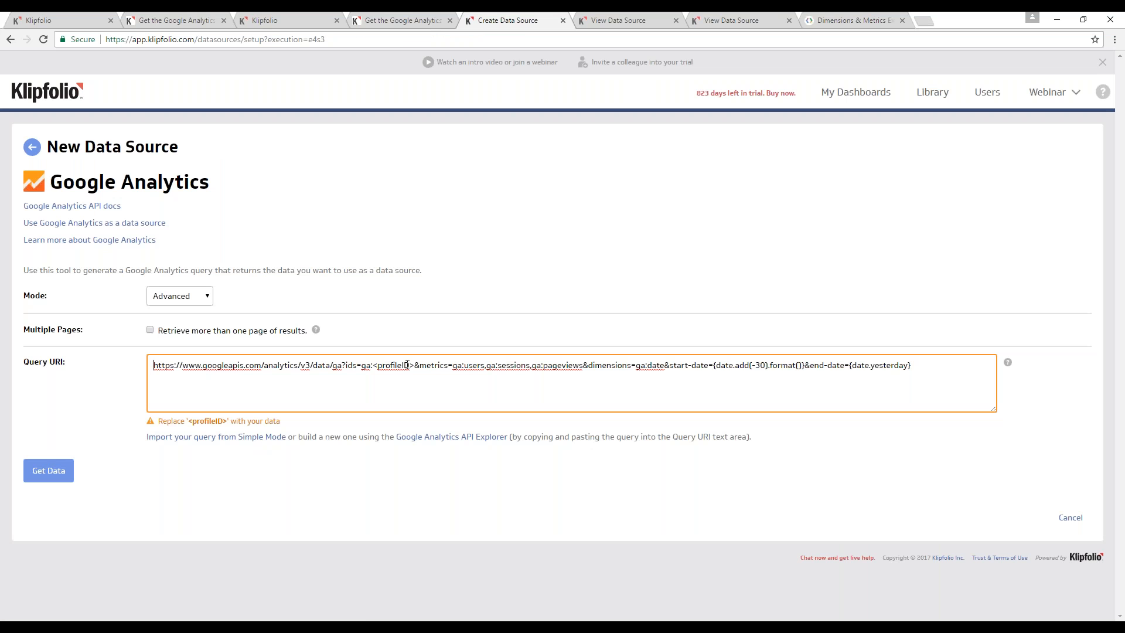
Step: Replace the <profileID> placeholder in the query URI with the Google Analytics profile ID
{"action": "left_click_drag", "start_coordinate": [414, 364], "coordinate": [370, 364]}
{"action": "left_click", "coordinate": [407, 368]}
{"action": "left_click_drag", "start_coordinate": [415, 366], "coordinate": [373, 365]}
{"action": "type", "text": "1801902"}
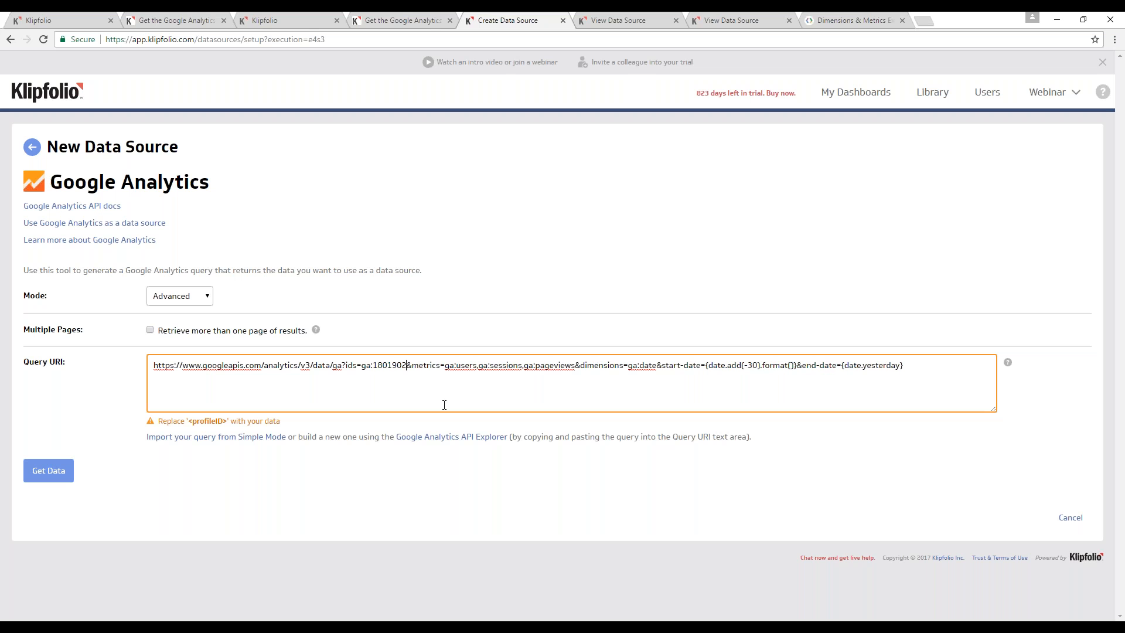
Step: Get the data for the advanced query URI and compare the previewed columns with the metrics and dimension in the URI
{"action": "left_click", "coordinate": [49, 470]}
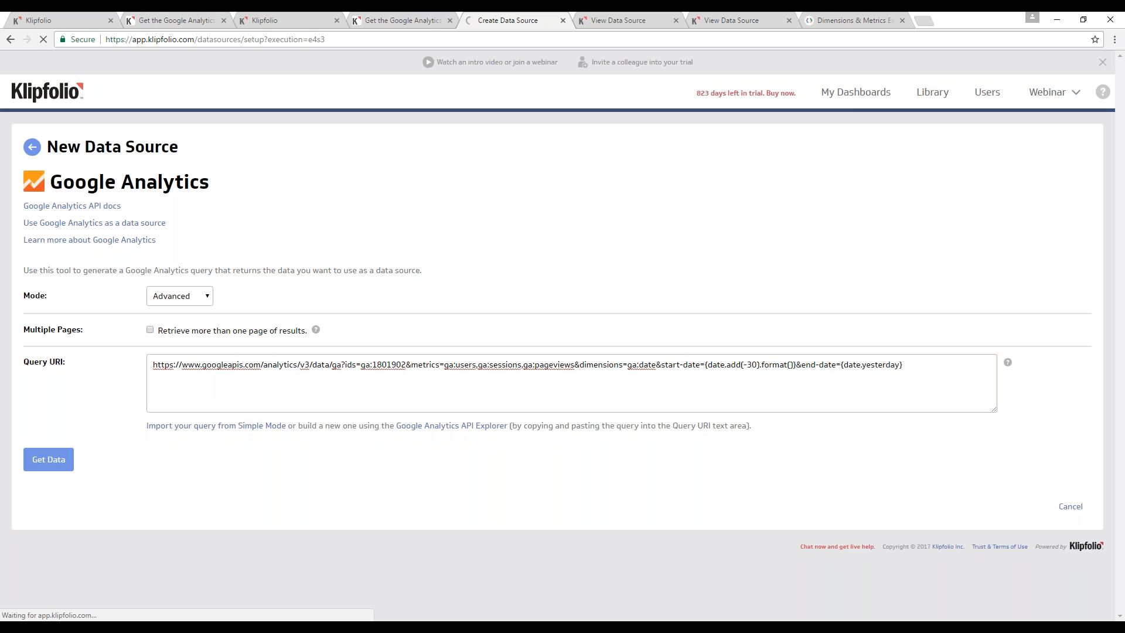
{"action": "scroll", "coordinate": [814, 205], "scroll_direction": "down", "scroll_amount": 4}
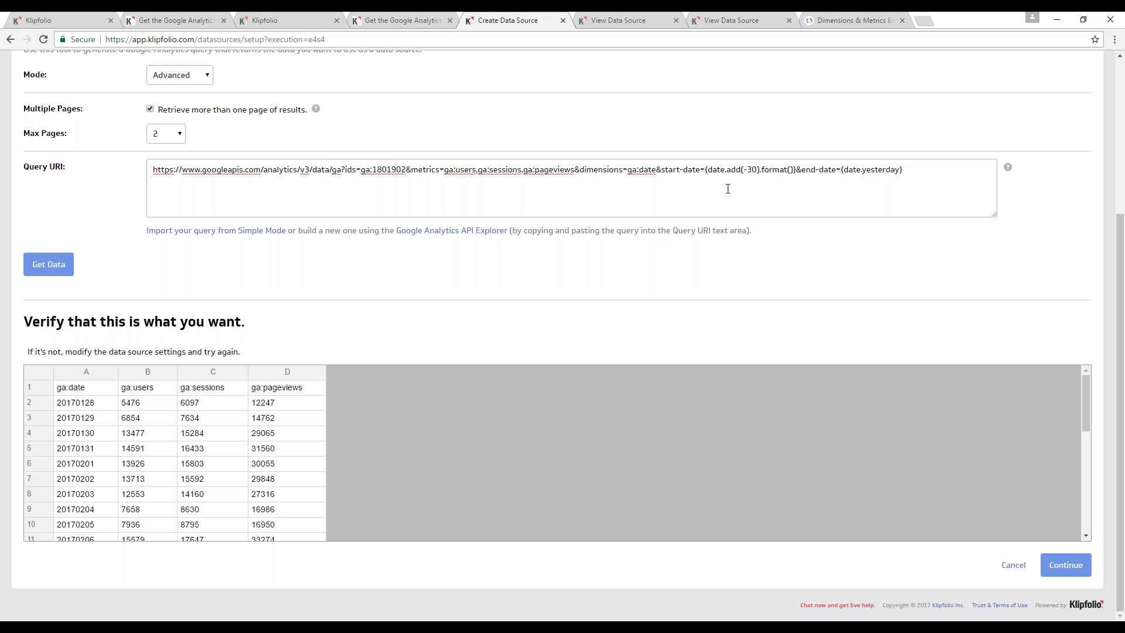
{"action": "left_click", "coordinate": [576, 169]}
{"action": "scroll", "coordinate": [276, 462], "scroll_direction": "up", "scroll_amount": 3}
{"action": "scroll", "coordinate": [304, 494], "scroll_direction": "down", "scroll_amount": 2}
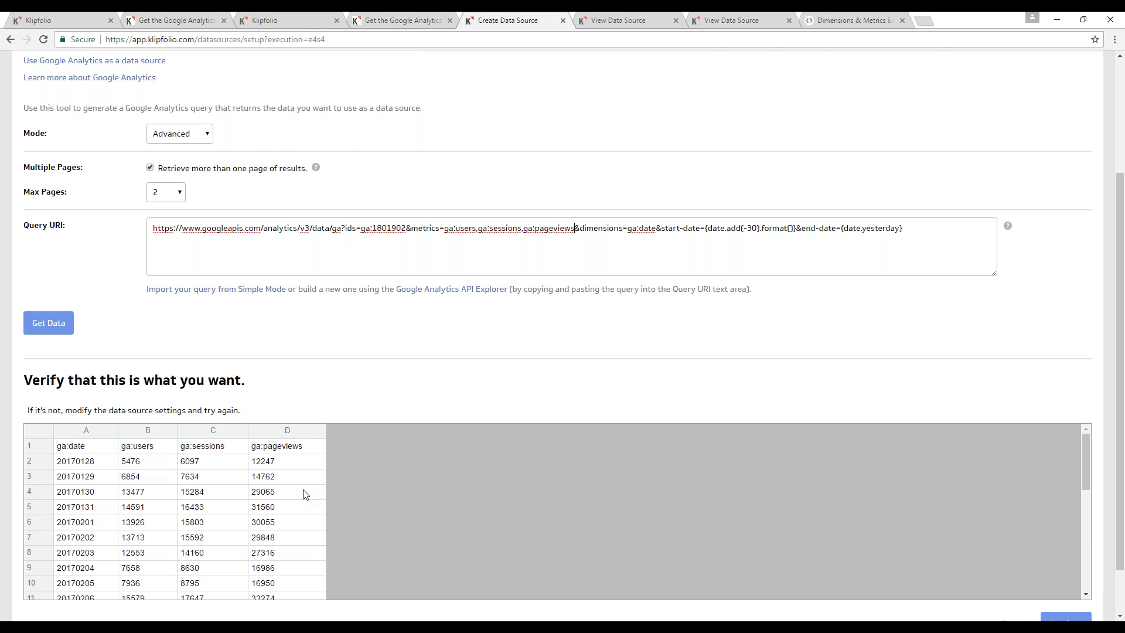
{"action": "scroll", "coordinate": [870, 516], "scroll_direction": "down", "scroll_amount": 3}
{"action": "scroll", "coordinate": [674, 457], "scroll_direction": "up", "scroll_amount": 3}
{"action": "scroll", "coordinate": [362, 352], "scroll_direction": "up", "scroll_amount": 3}
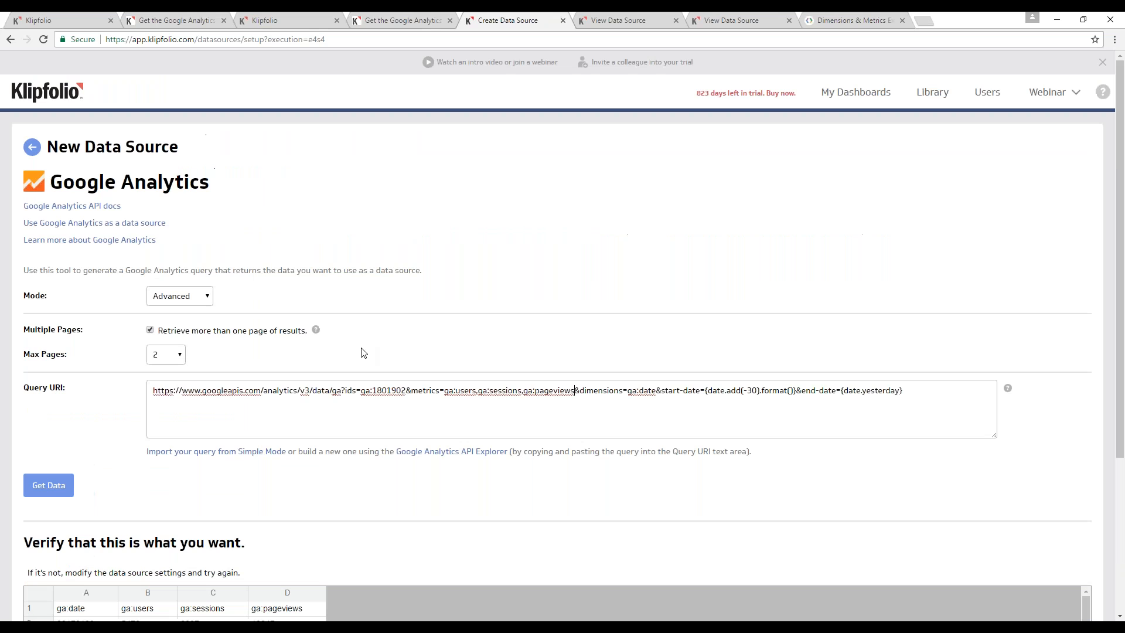
{"action": "scroll", "coordinate": [241, 360], "scroll_direction": "down", "scroll_amount": 3}
{"action": "scroll", "coordinate": [131, 222], "scroll_direction": "up", "scroll_amount": 2}
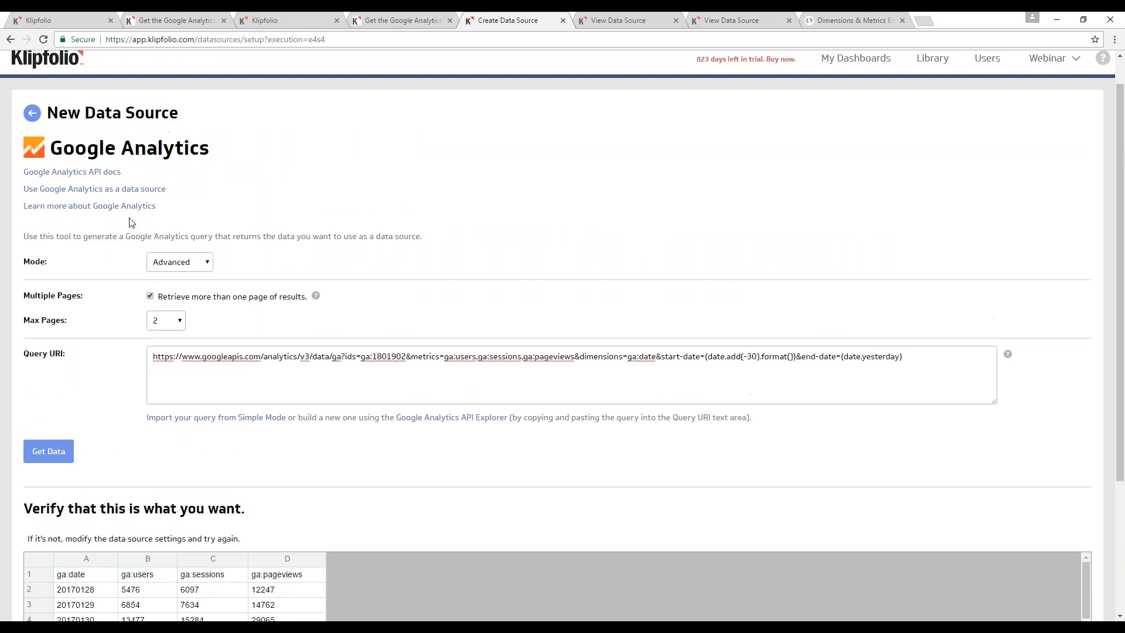
{"action": "scroll", "coordinate": [131, 222], "scroll_direction": "up", "scroll_amount": 1}
Step: Change the data source's query mode to Simple and replace the <profileID> placeholder with the Google Analytics profile ID
{"action": "left_click", "coordinate": [177, 298]}
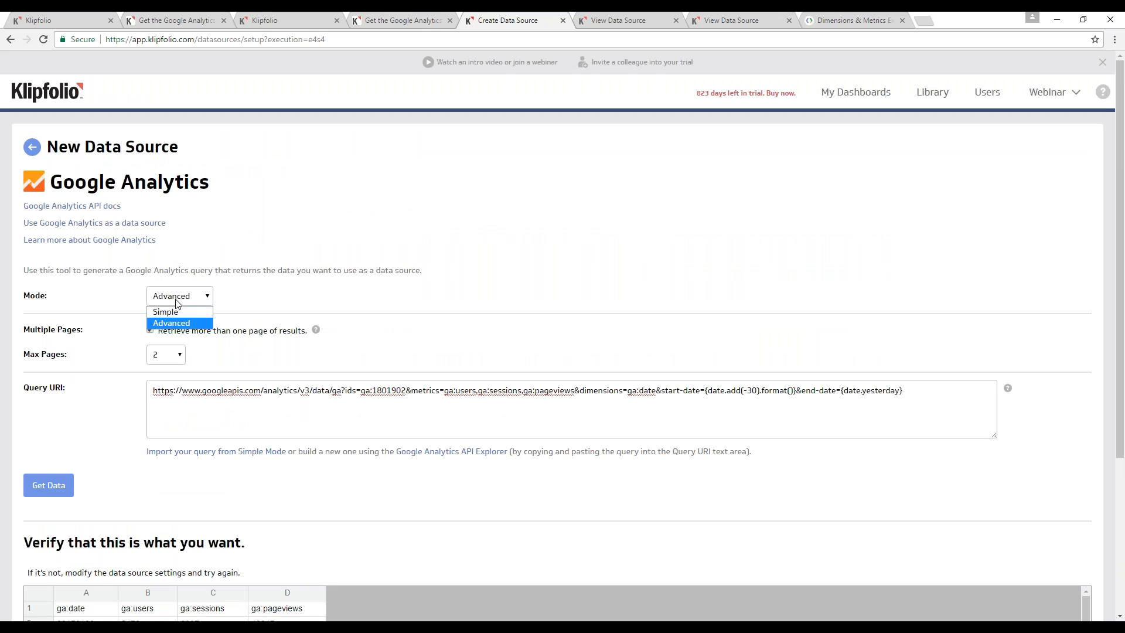
{"action": "left_click", "coordinate": [174, 312]}
{"action": "scroll", "coordinate": [527, 446], "scroll_direction": "down", "scroll_amount": 3}
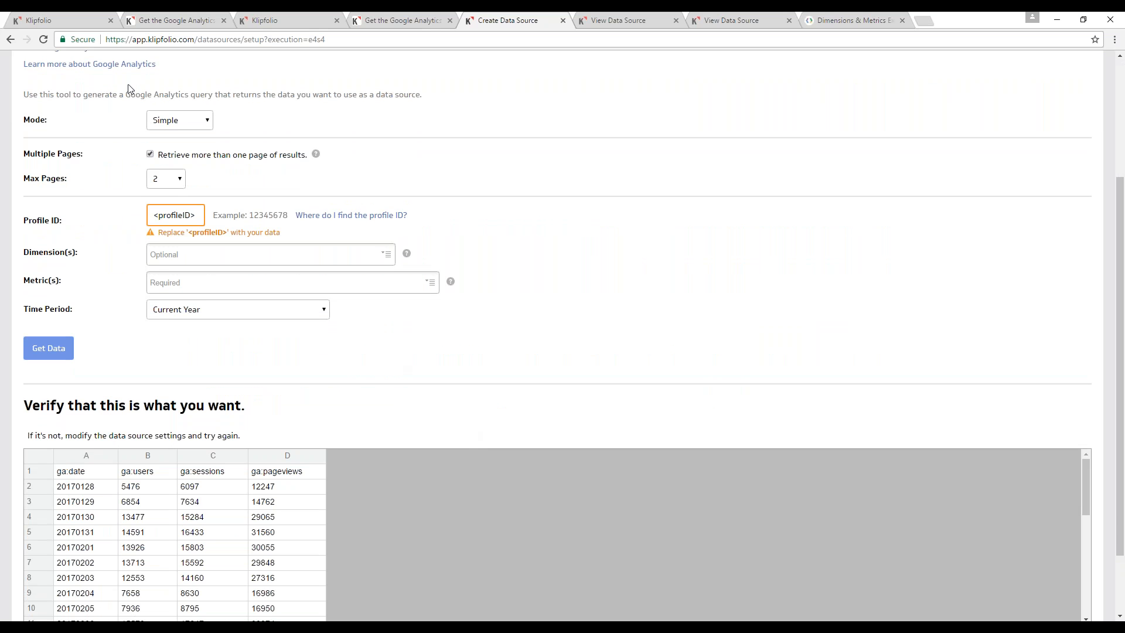
{"action": "double_click", "coordinate": [189, 215]}
{"action": "triple_click", "coordinate": [189, 216]}
{"action": "type", "text": "629f@C:([;])"}
{"action": "key", "text": "BackSpace"}
{"action": "key", "text": "BackSpace"}
{"action": "key", "text": "BackSpace"}
{"action": "key", "text": "BackSpace"}
{"action": "key", "text": "BackSpace"}
{"action": "key", "text": "BackSpace"}
{"action": "key", "text": "BackSpace"}
{"action": "key", "text": "BackSpace"}
{"action": "key", "text": "BackSpace"}
{"action": "key", "text": "BackSpace"}
{"action": "key", "text": "BackSpace"}
{"action": "key", "text": "BackSpace"}
{"action": "key", "text": "BackSpace"}
{"action": "key", "text": "BackSpace"}
{"action": "key", "text": "BackSpace"}
{"action": "key", "text": "BackSpace"}
{"action": "key", "text": "BackSpace"}
{"action": "key", "text": "BackSpace"}
{"action": "key", "text": "BackSpace"}
{"action": "key", "text": "BackSpace"}
{"action": "key", "text": "BackSpace"}
{"action": "key", "text": "BackSpace"}
{"action": "key", "text": "BackSpace"}
{"action": "key", "text": "BackSpace"}
{"action": "key", "text": "BackSpace"}
{"action": "key", "text": "BackSpace"}
{"action": "key", "text": "BackSpace"}
{"action": "key", "text": "BackSpace"}
{"action": "key", "text": "BackSpace"}
{"action": "key", "text": "BackSpace"}
{"action": "key", "text": "BackSpace"}
{"action": "key", "text": "BackSpace"}
{"action": "key", "text": "BackSpace"}
{"action": "key", "text": "BackSpace"}
{"action": "key", "text": "BackSpace"}
{"action": "key", "text": "BackSpace"}
{"action": "key", "text": "BackSpace"}
{"action": "key", "text": "BackSpace"}
{"action": "key", "text": "BackSpace"}
{"action": "key", "text": "BackSpace"}
{"action": "double_click", "coordinate": [188, 216]}
{"action": "triple_click", "coordinate": [187, 216]}
{"action": "key", "text": "BackSpace"}
{"action": "type", "text": "10"}
{"action": "type", "text": "01"}
{"action": "type", "text": "9"}
Step: Add the metrics ga:users, ga:newUsers, ga:pageviews and ga:sessions to the query and get the data
{"action": "left_click", "coordinate": [238, 258]}
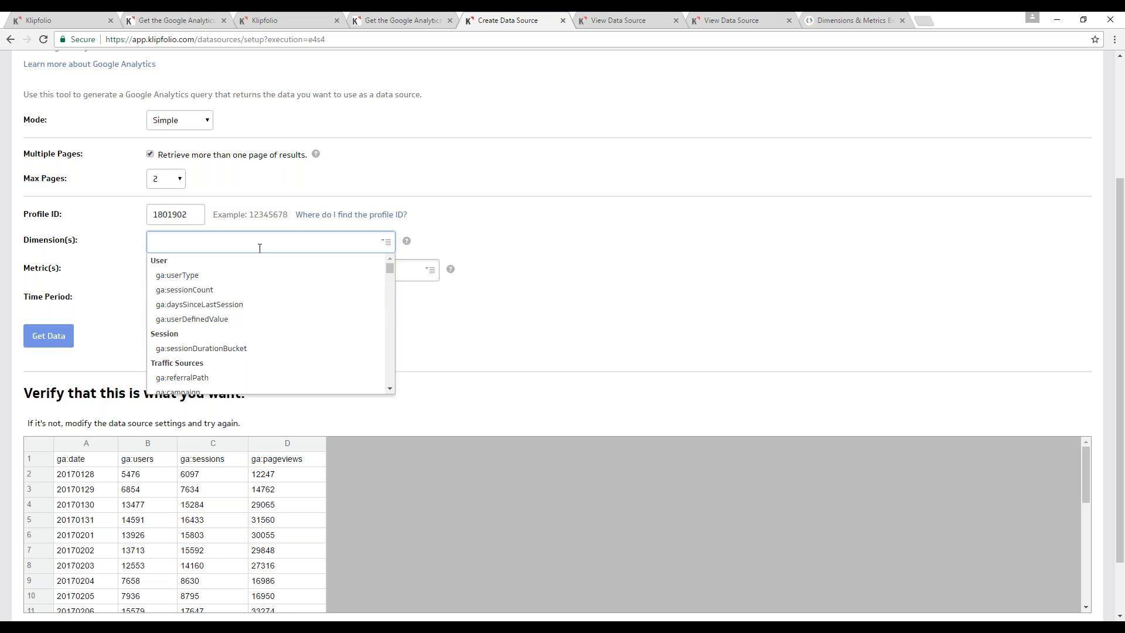
{"action": "left_click", "coordinate": [485, 235]}
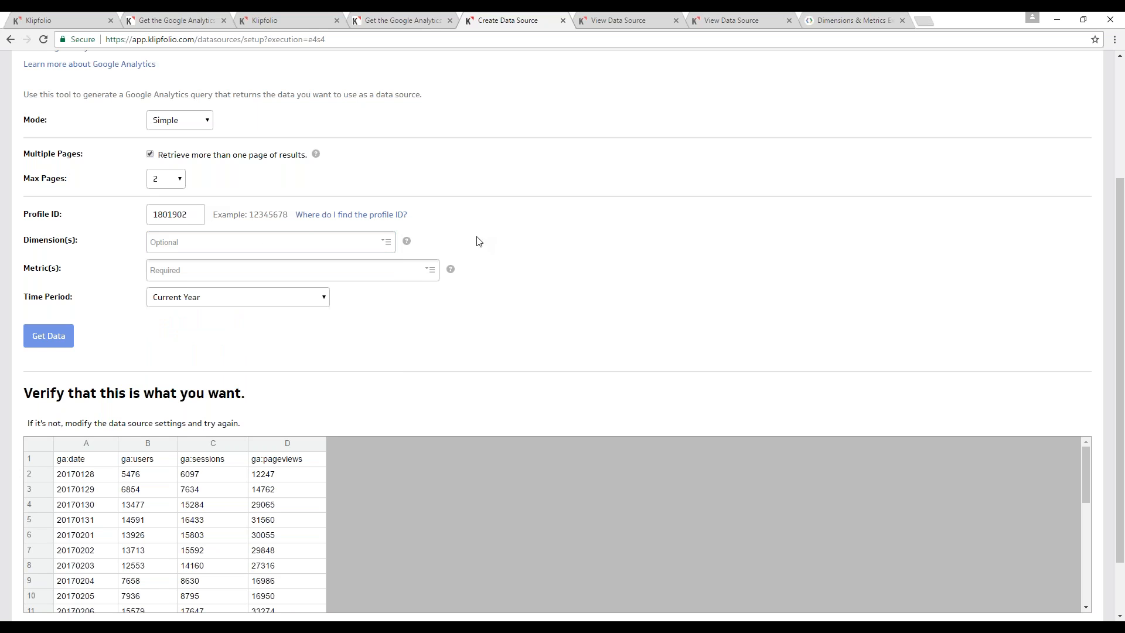
{"action": "left_click", "coordinate": [179, 271]}
{"action": "left_click", "coordinate": [214, 304]}
{"action": "left_click", "coordinate": [218, 304]}
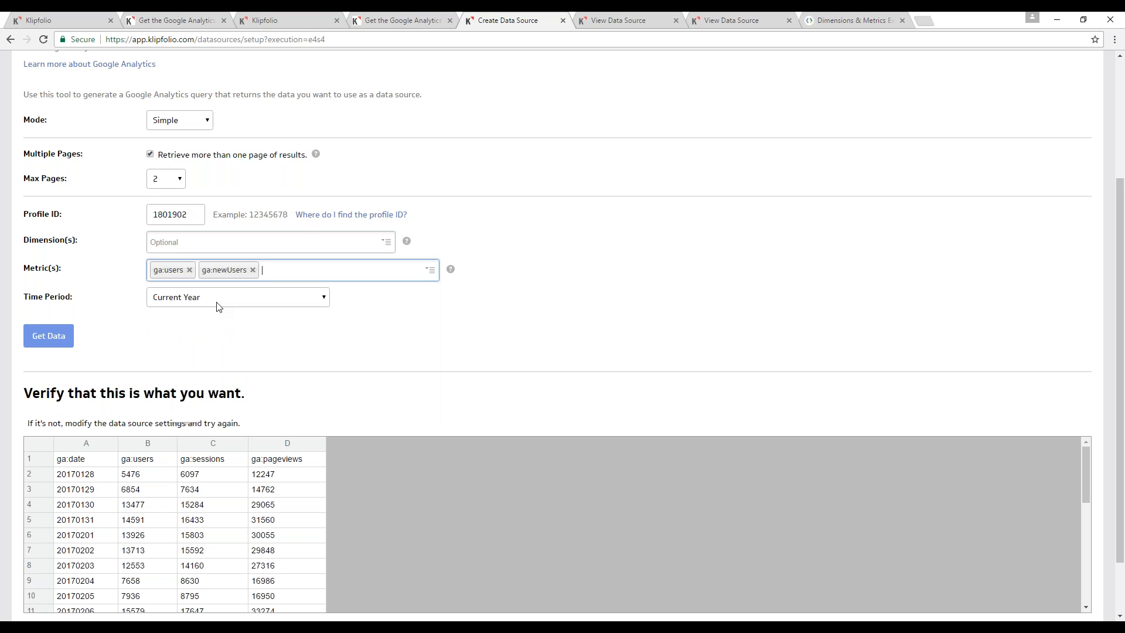
{"action": "left_click", "coordinate": [320, 279]}
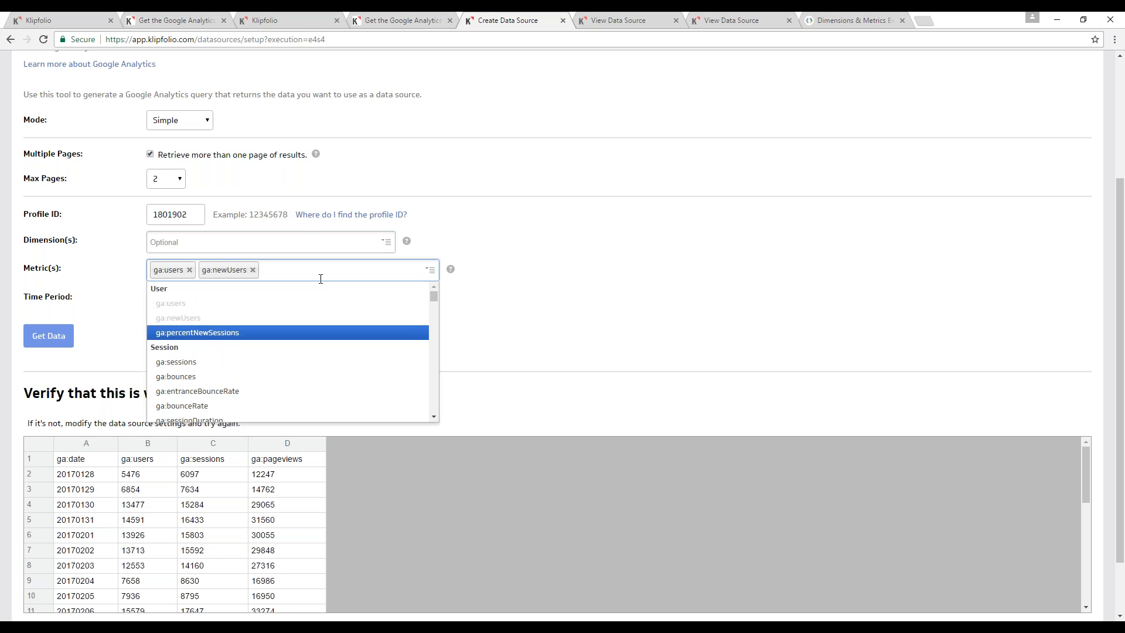
{"action": "type", "text": "page"}
{"action": "key", "text": "Down"}
{"action": "key", "text": "Down"}
{"action": "key", "text": "Return"}
{"action": "type", "text": "sess"}
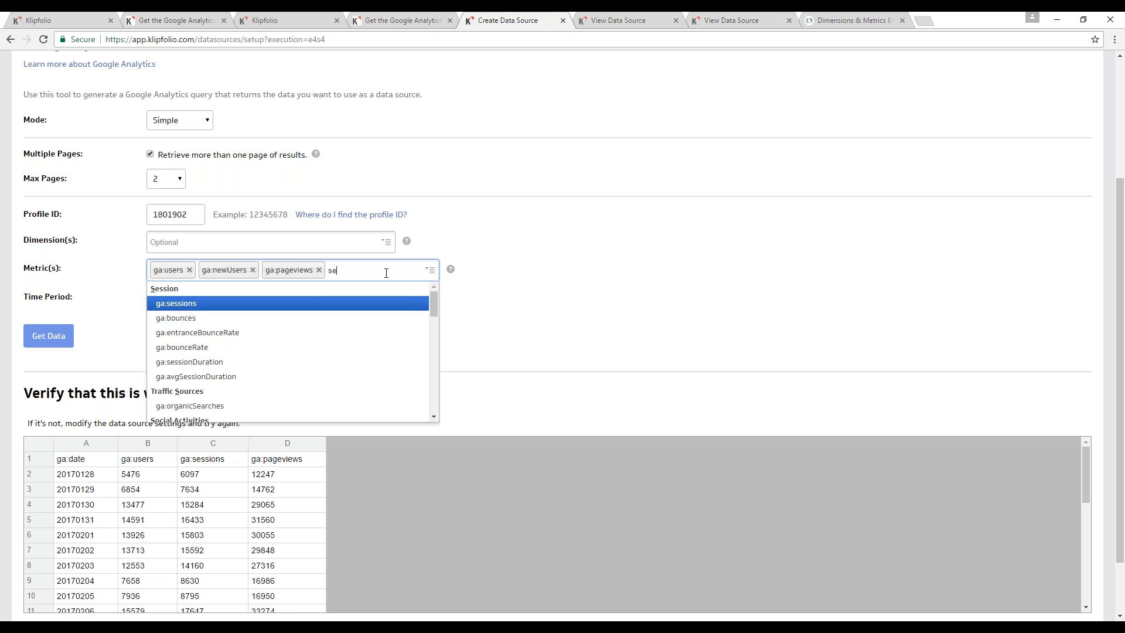
{"action": "left_click", "coordinate": [338, 300]}
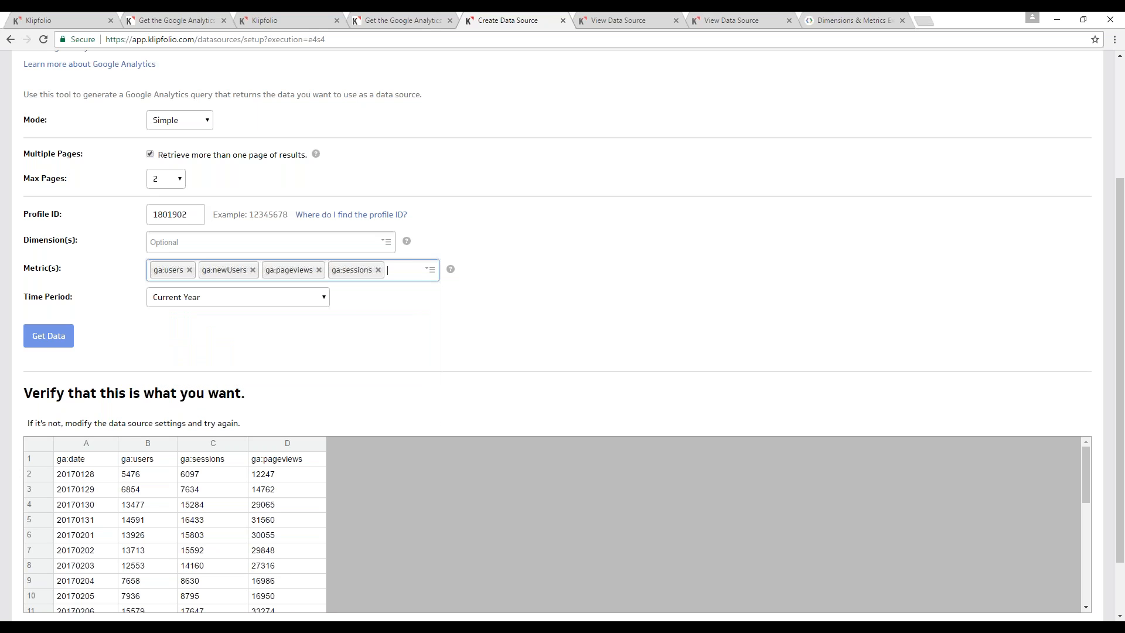
{"action": "left_click", "coordinate": [49, 335]}
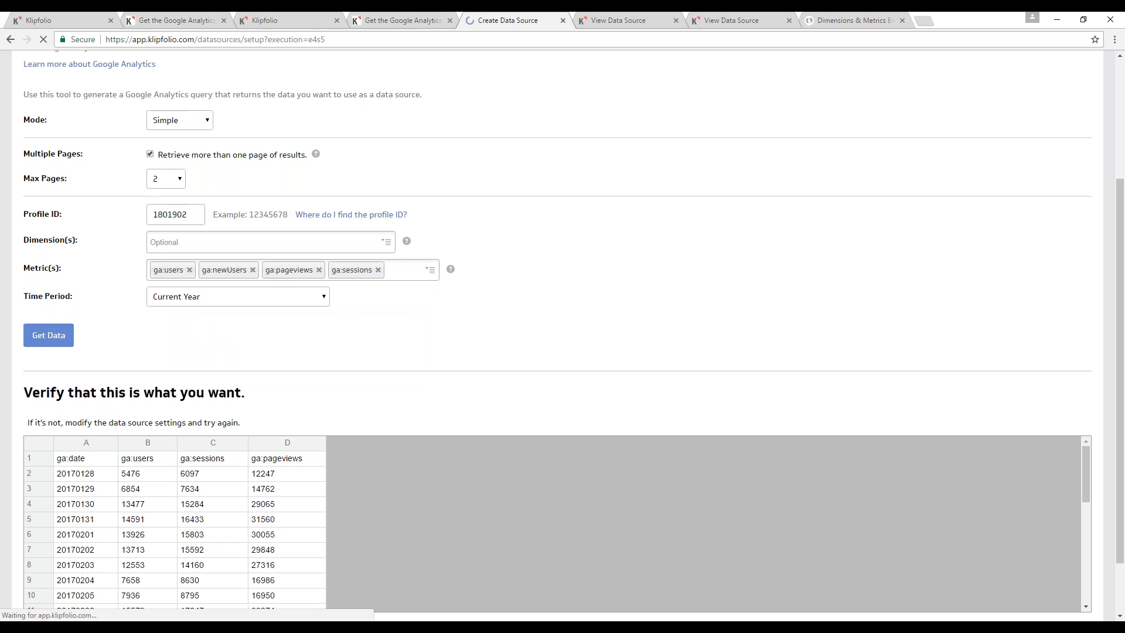
{"action": "scroll", "coordinate": [398, 528], "scroll_direction": "down", "scroll_amount": 2}
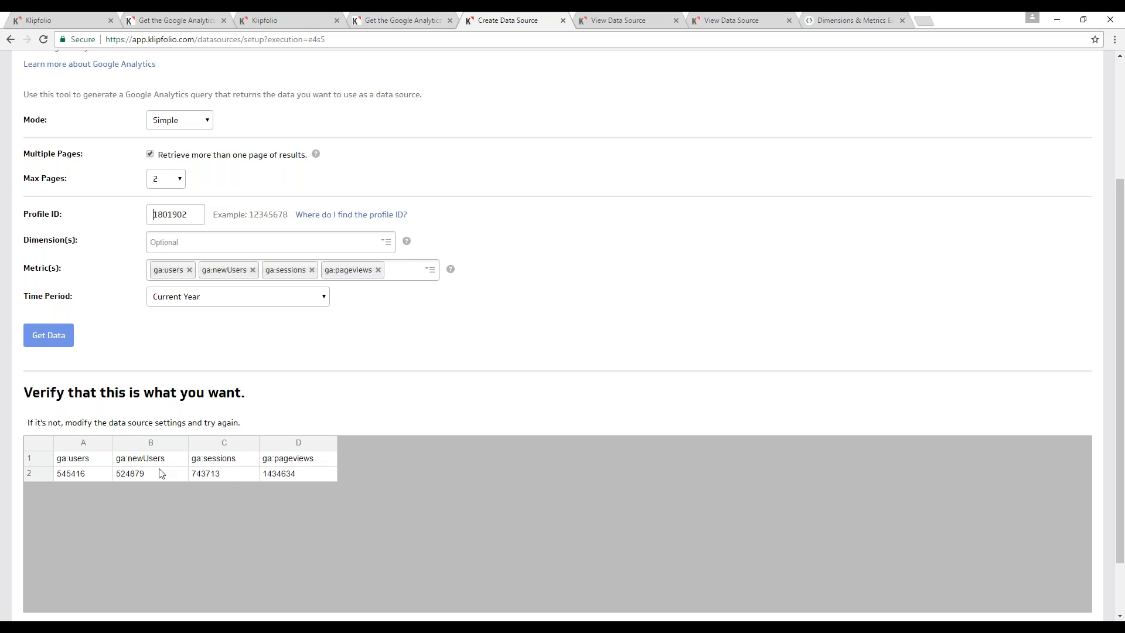
Step: Set the query's time period to Last 30 Days and get the data again
{"action": "left_click", "coordinate": [179, 297]}
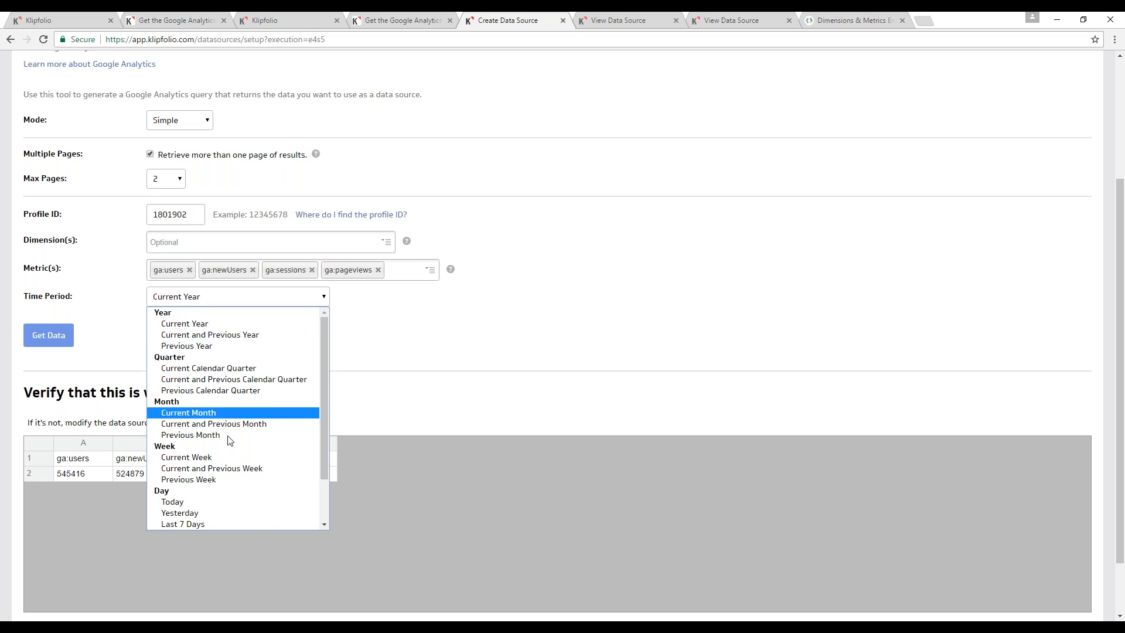
{"action": "scroll", "coordinate": [227, 409], "scroll_direction": "down", "scroll_amount": 2}
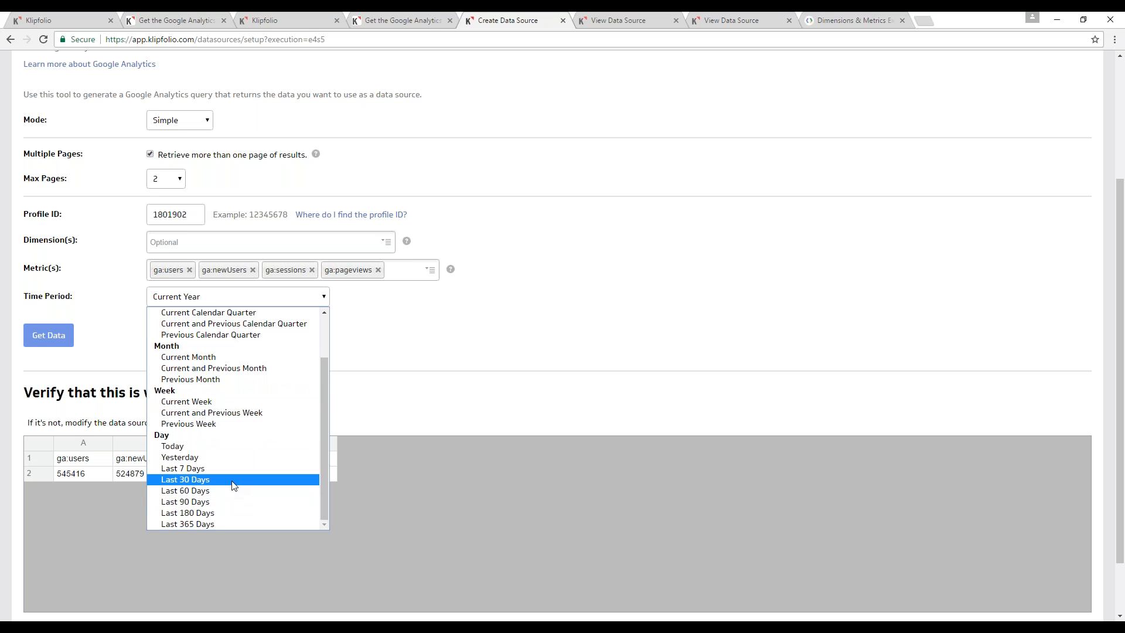
{"action": "left_click", "coordinate": [235, 477]}
{"action": "left_click", "coordinate": [63, 348]}
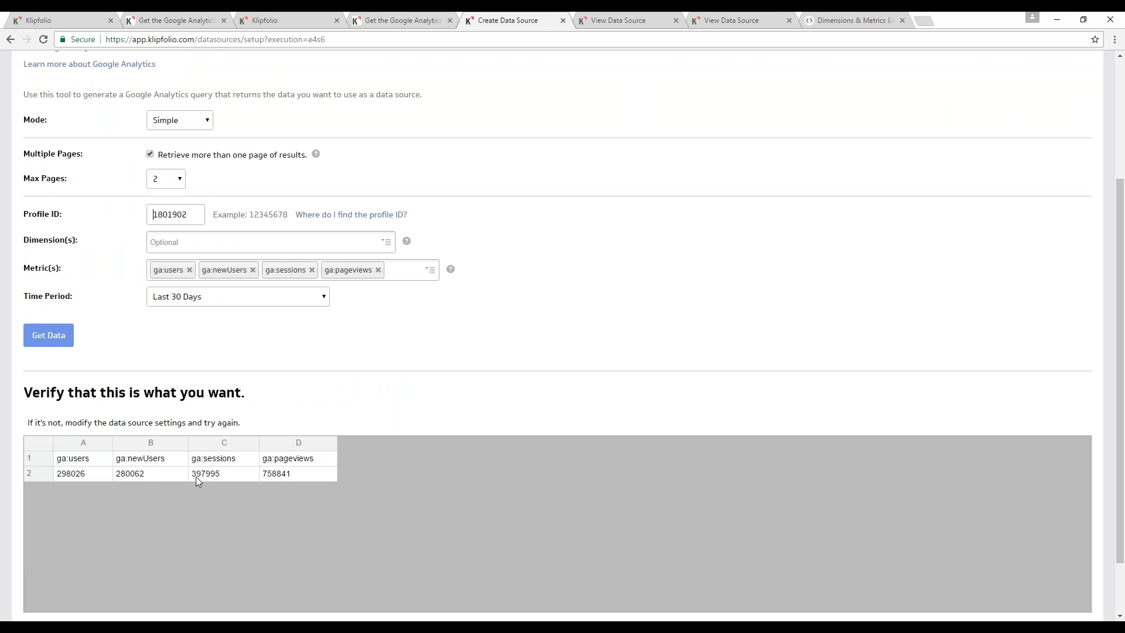
Step: Add ga:date as the query's dimension, get the data and check the daily rows in the preview
{"action": "scroll", "coordinate": [197, 269], "scroll_direction": "up", "scroll_amount": 1}
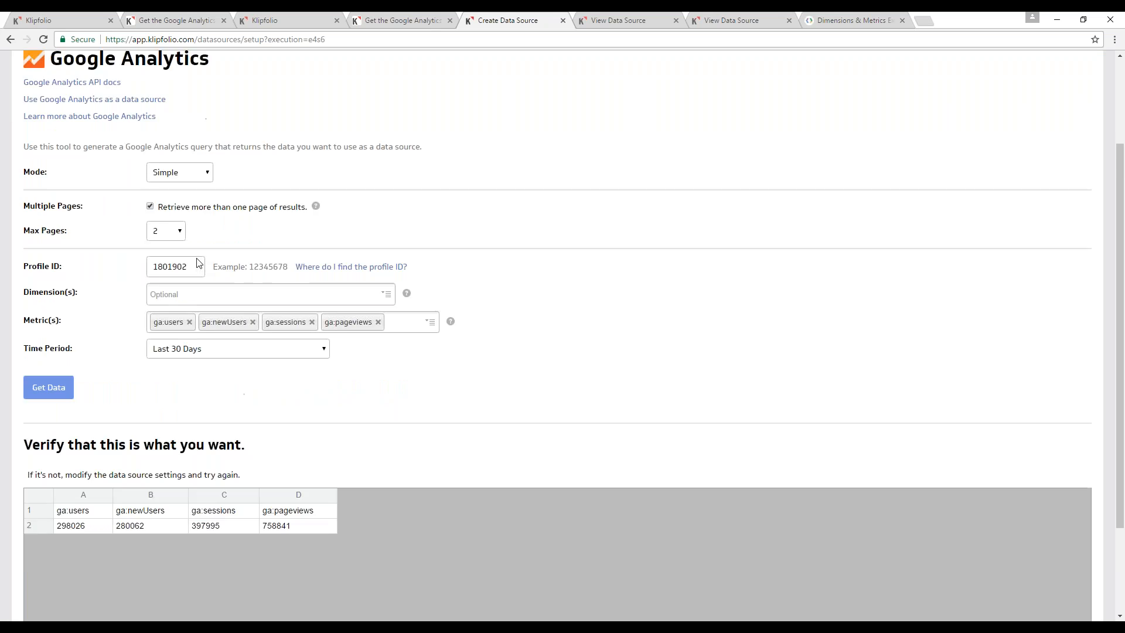
{"action": "scroll", "coordinate": [197, 263], "scroll_direction": "up", "scroll_amount": 1}
{"action": "left_click", "coordinate": [177, 357]}
{"action": "type", "text": "ga"}
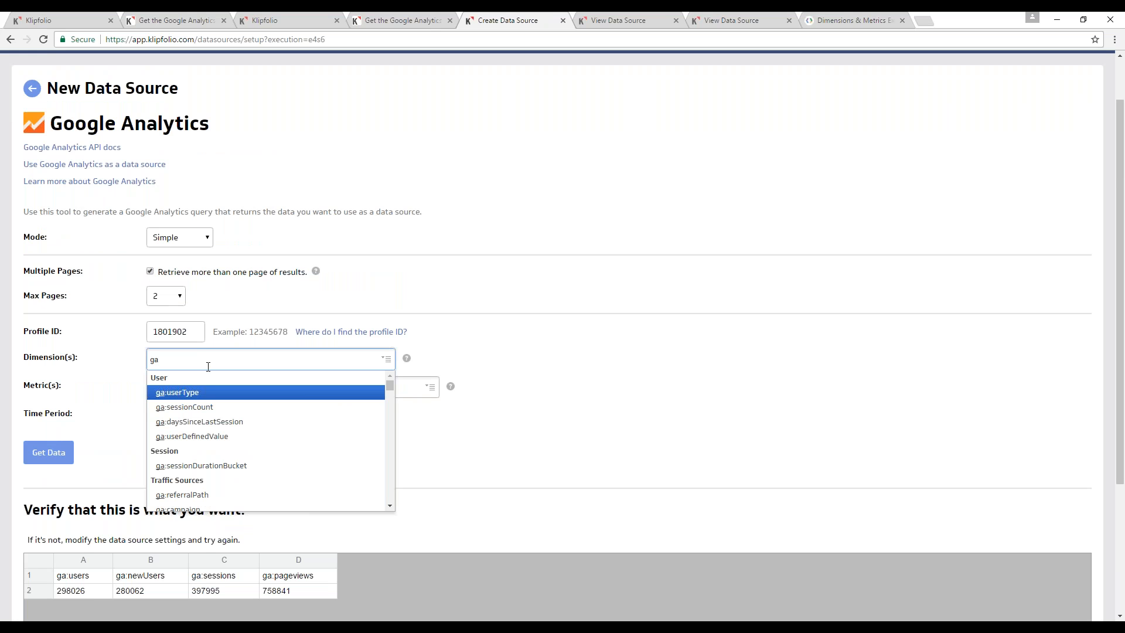
{"action": "type", "text": "da"}
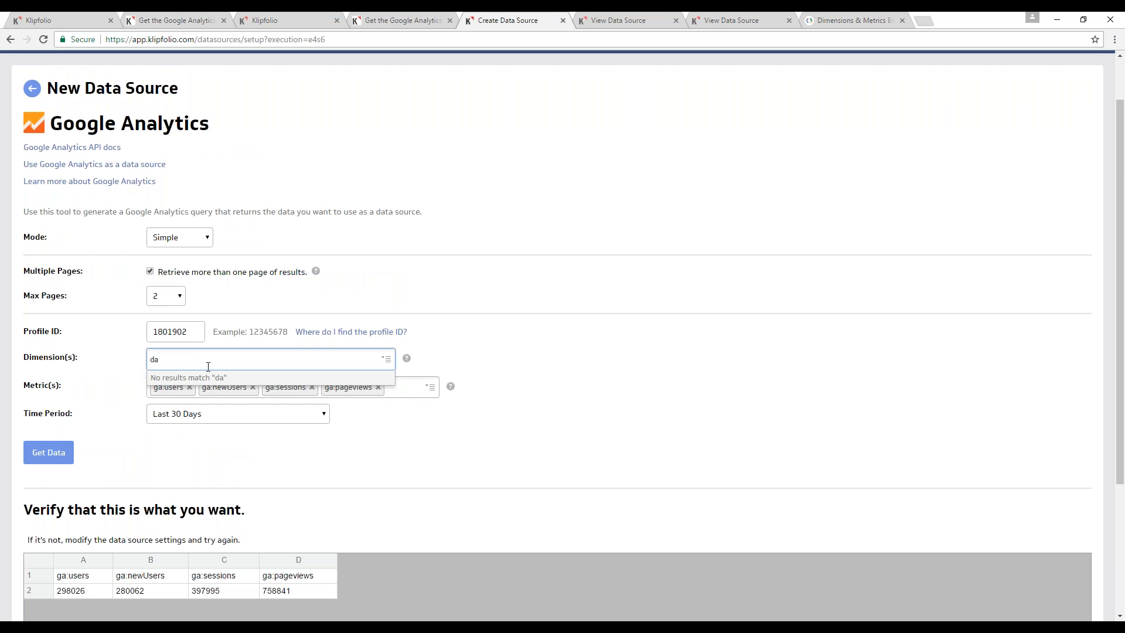
{"action": "type", "text": "te"}
{"action": "key", "text": "BackSpace"}
{"action": "key", "text": "BackSpace"}
{"action": "key", "text": "BackSpace"}
{"action": "key", "text": "BackSpace"}
{"action": "type", "text": "ga:da"}
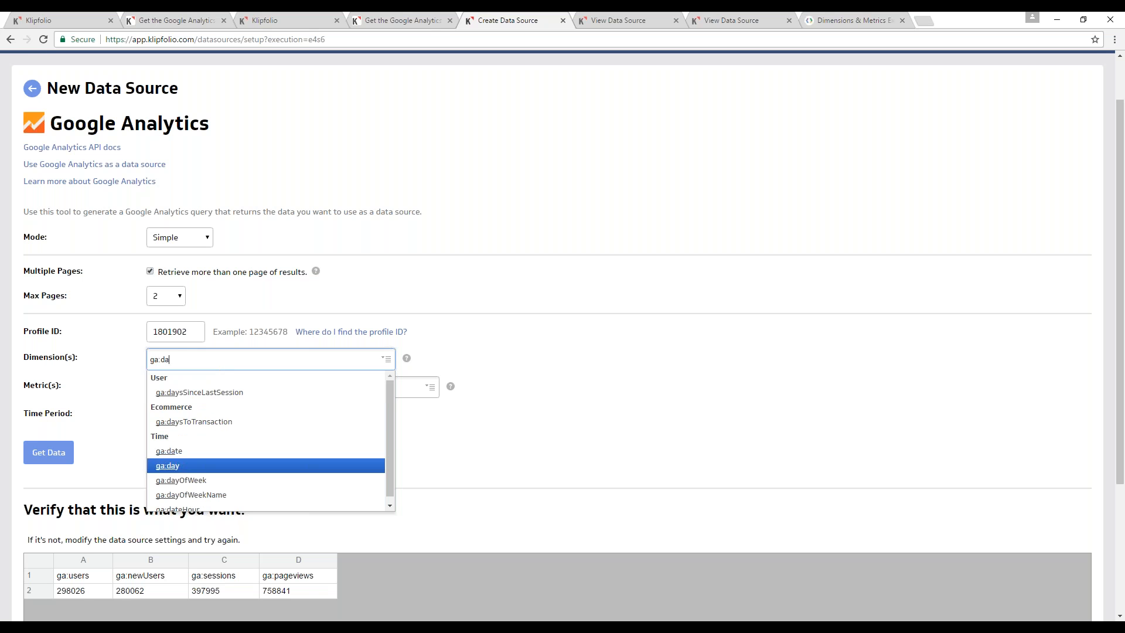
{"action": "left_click", "coordinate": [176, 451]}
{"action": "left_click", "coordinate": [50, 452]}
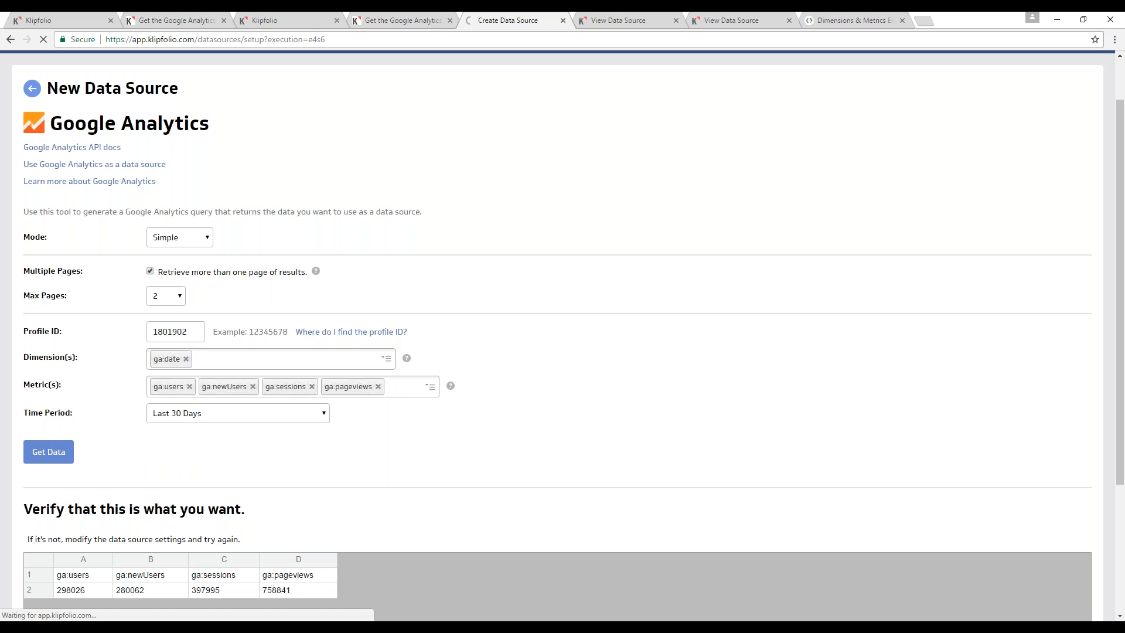
{"action": "scroll", "coordinate": [396, 448], "scroll_direction": "down", "scroll_amount": 2}
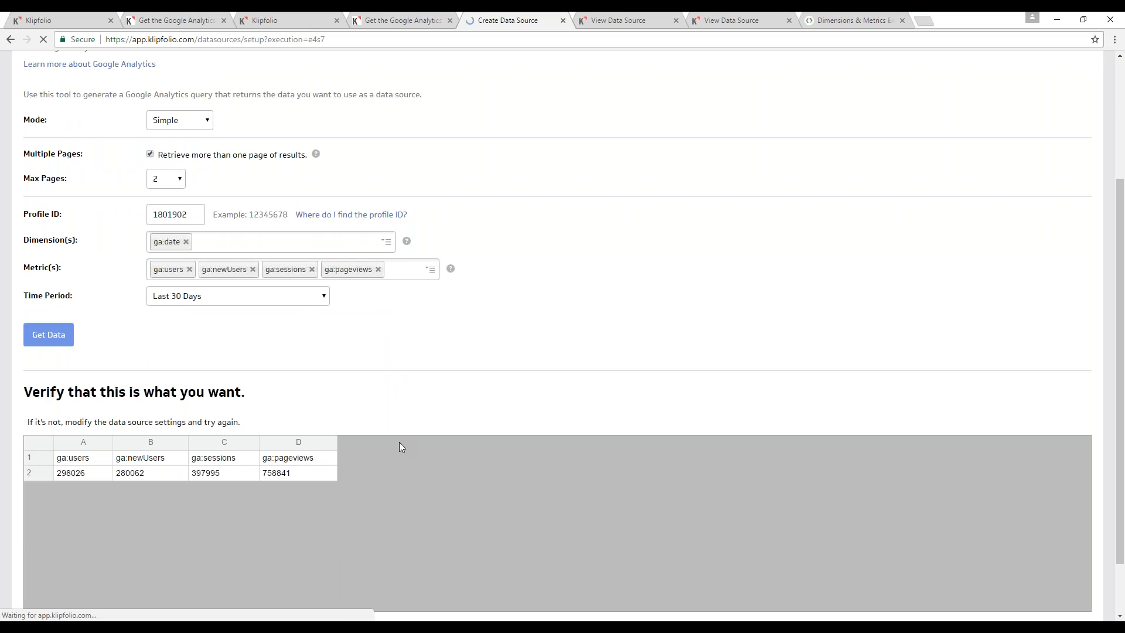
{"action": "scroll", "coordinate": [42, 449], "scroll_direction": "down", "scroll_amount": 6}
{"action": "scroll", "coordinate": [42, 448], "scroll_direction": "up", "scroll_amount": 3}
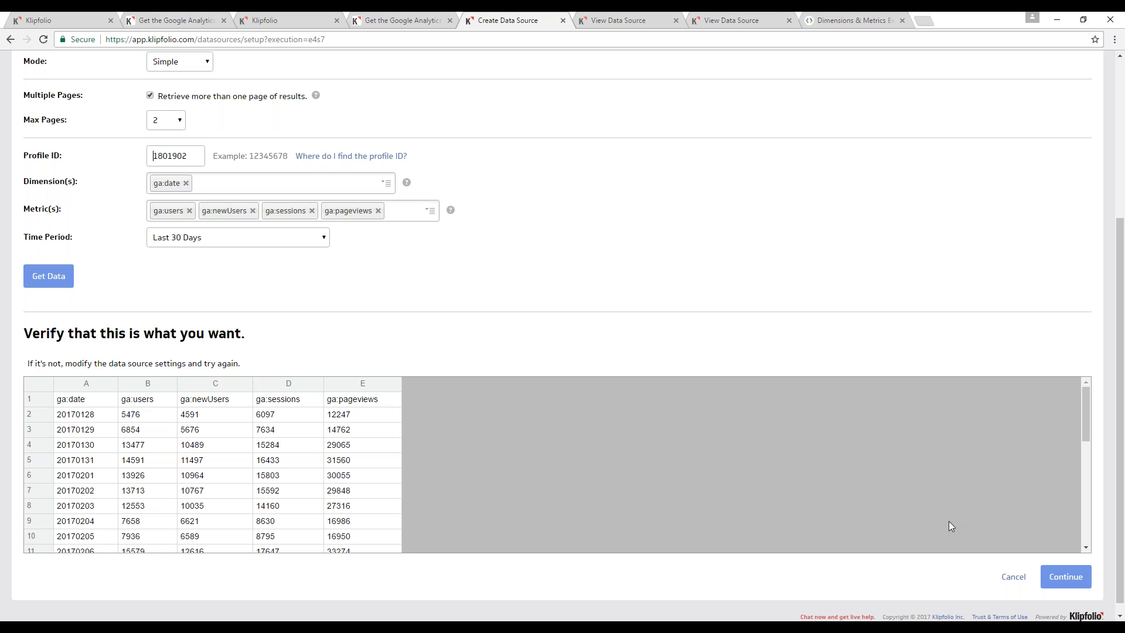
Step: Change the data source's query mode back to Advanced and select the entire query URI
{"action": "scroll", "coordinate": [246, 201], "scroll_direction": "up", "scroll_amount": 2}
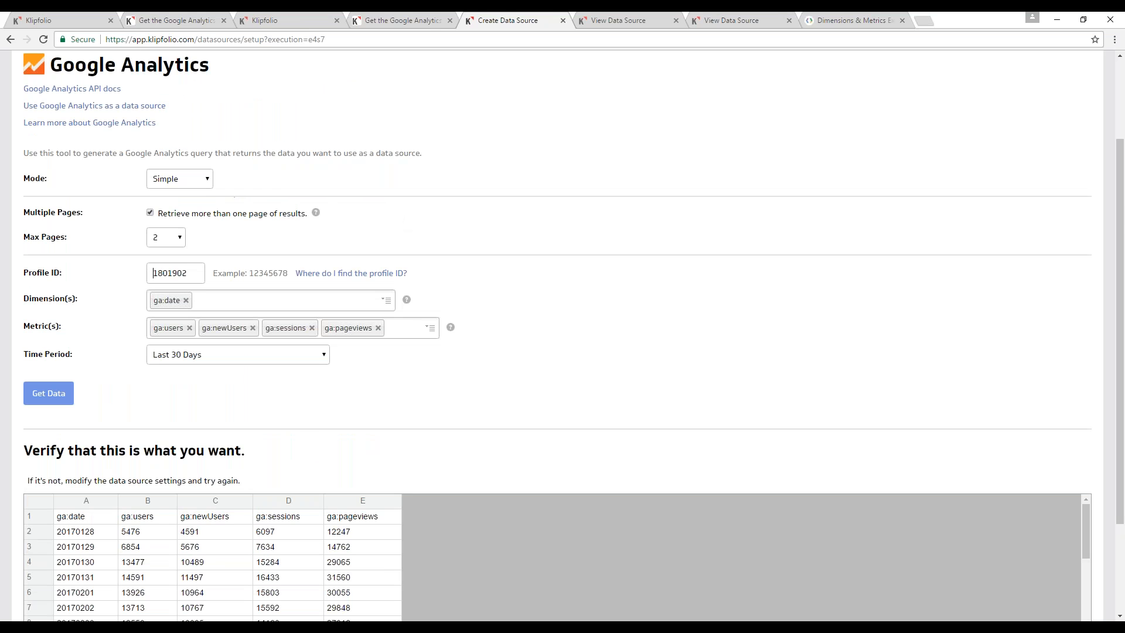
{"action": "left_click", "coordinate": [179, 179]}
{"action": "left_click", "coordinate": [180, 203]}
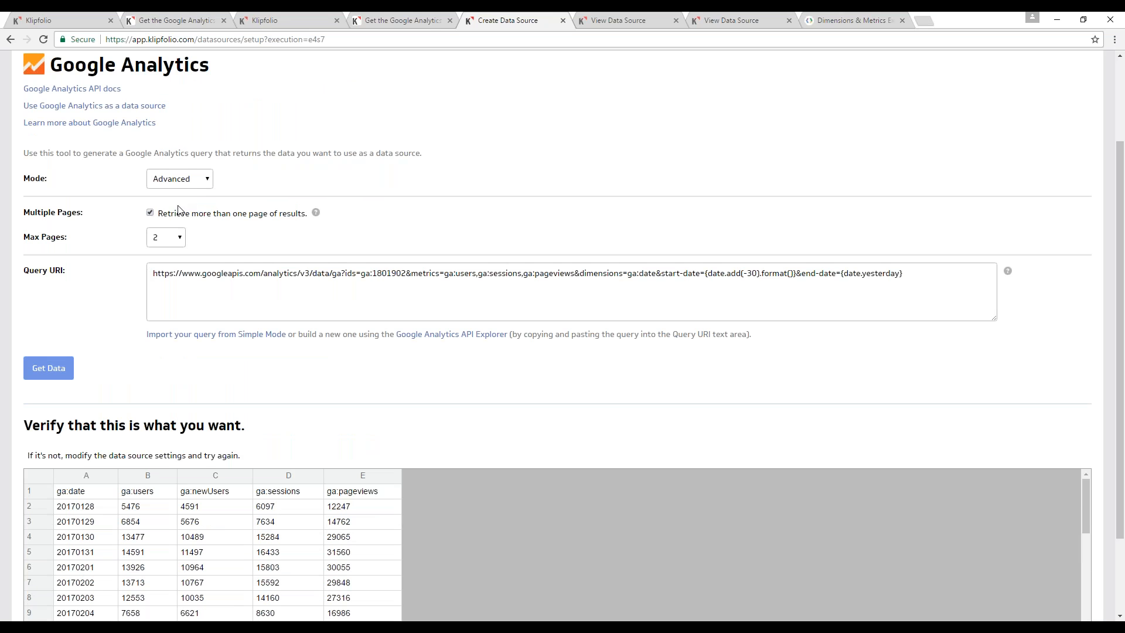
{"action": "triple_click", "coordinate": [660, 283]}
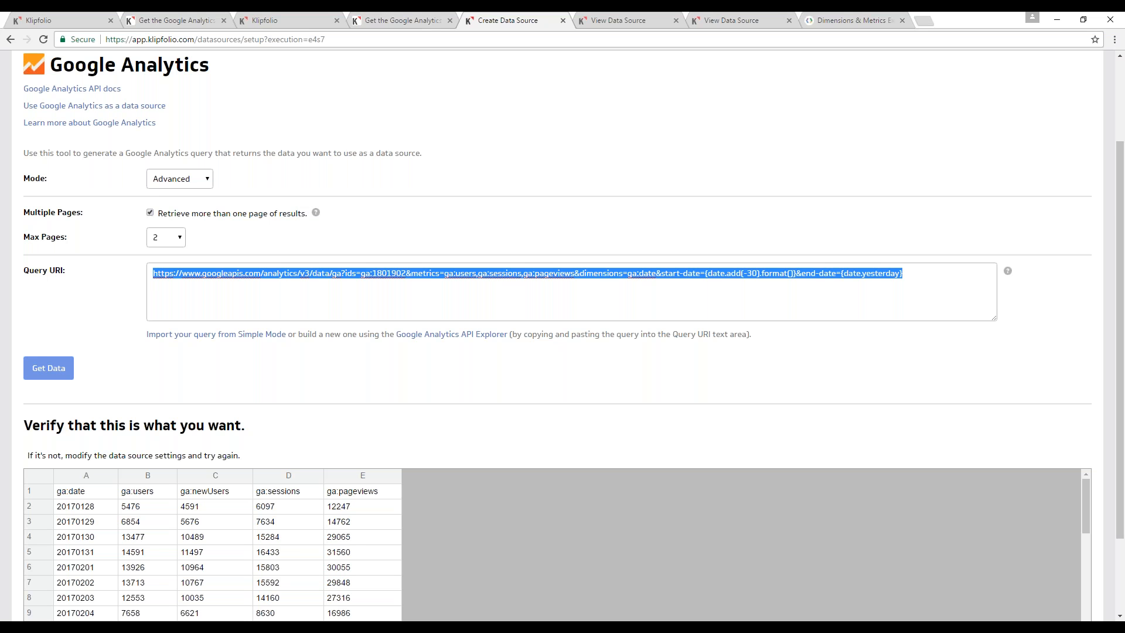
Step: Search Google for "google analytics query explorer" in the Google Analytics Website KPI data source's browser tab and open the Query Explorer result
{"action": "key", "text": "alt+Tab"}
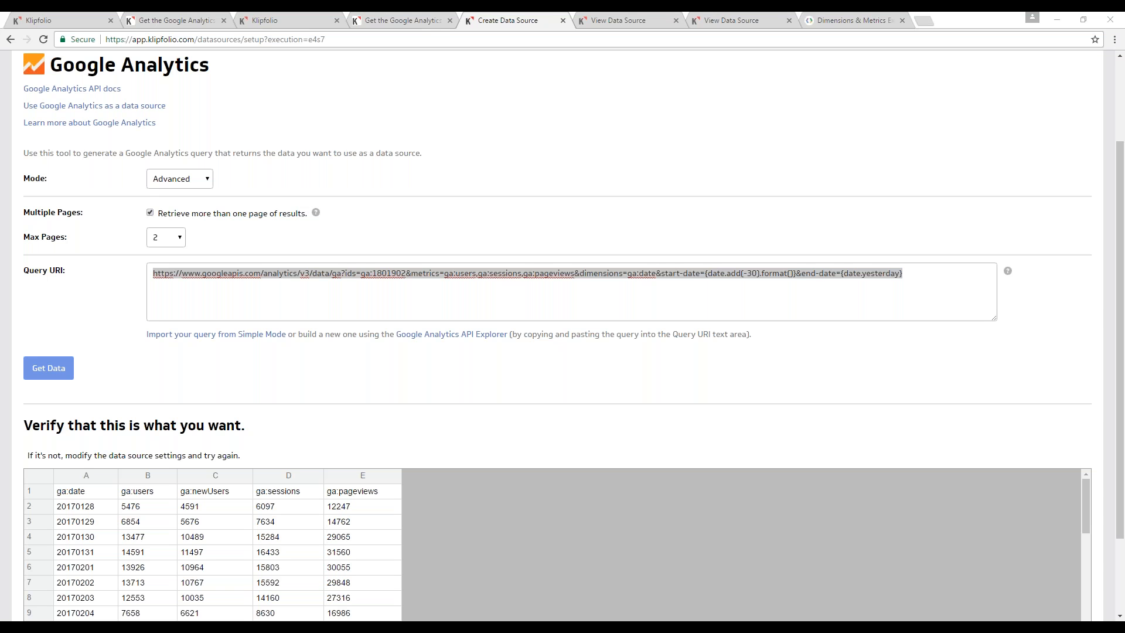
{"action": "left_click", "coordinate": [656, 22]}
{"action": "left_click", "coordinate": [664, 37]}
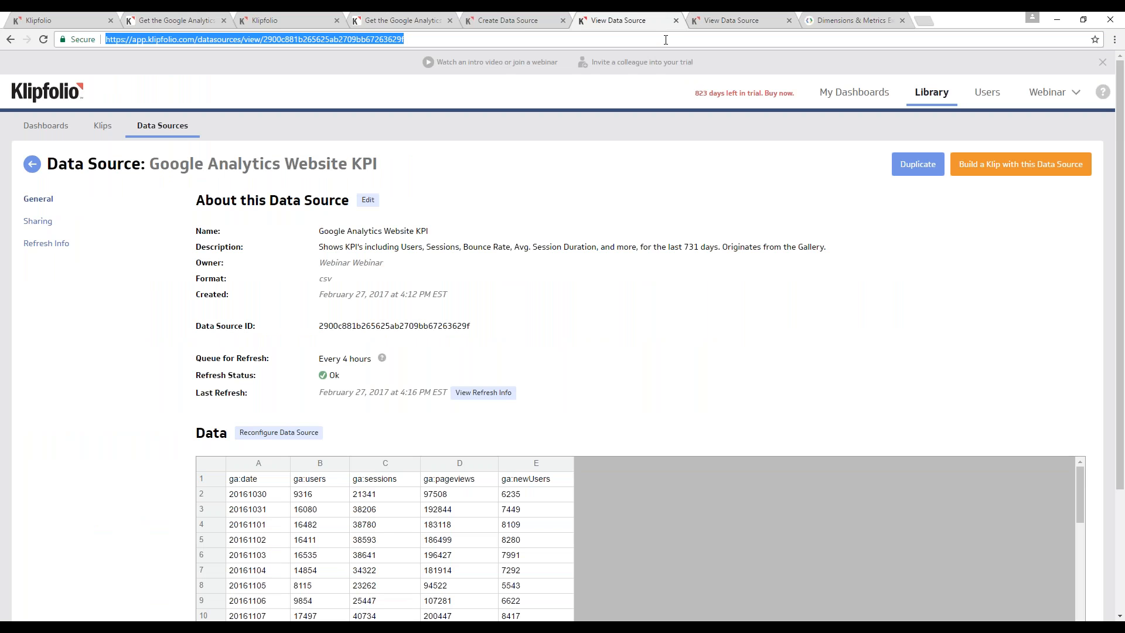
{"action": "type", "text": "google anal"}
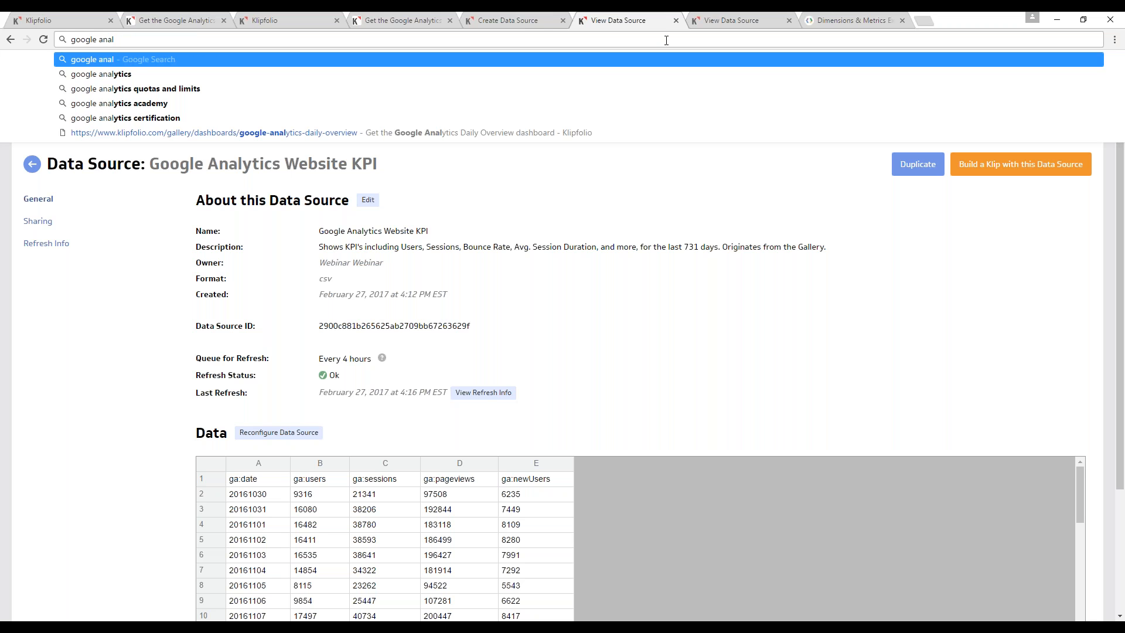
{"action": "type", "text": "ytics query explorer"}
{"action": "key", "text": "Return"}
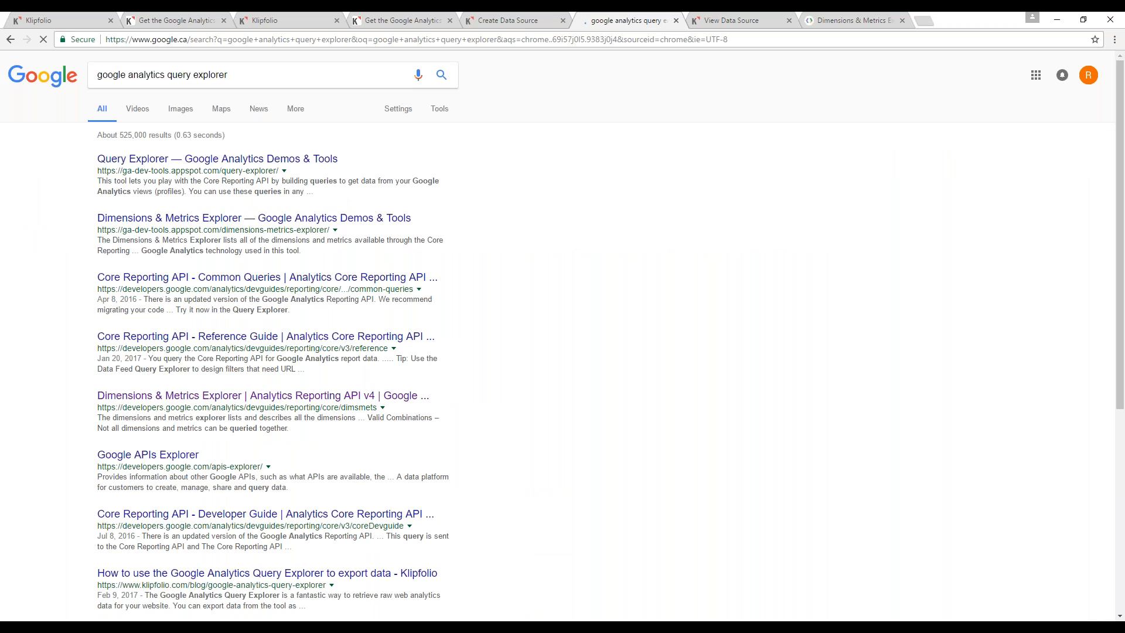
{"action": "left_click", "coordinate": [304, 160]}
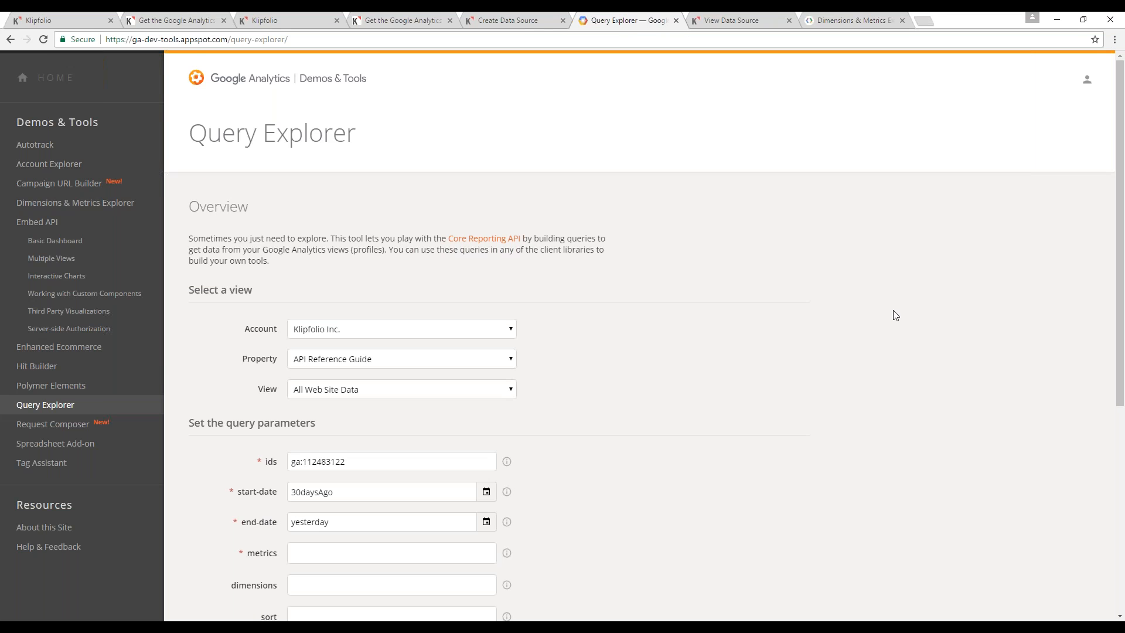
{"action": "scroll", "coordinate": [894, 315], "scroll_direction": "down", "scroll_amount": 3}
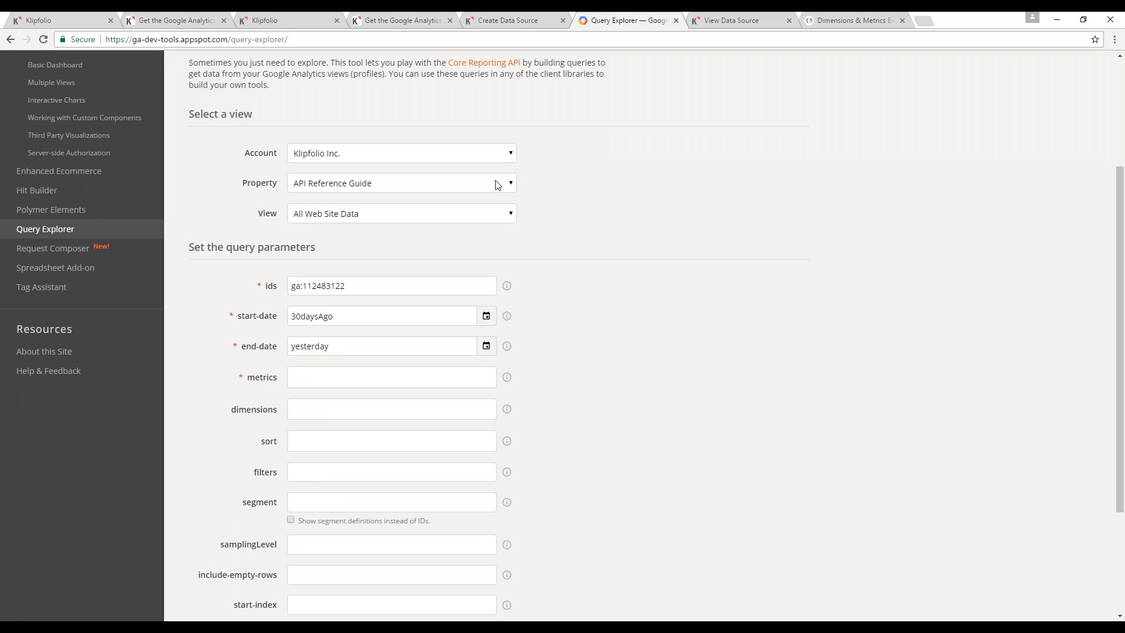
{"action": "left_click", "coordinate": [497, 186]}
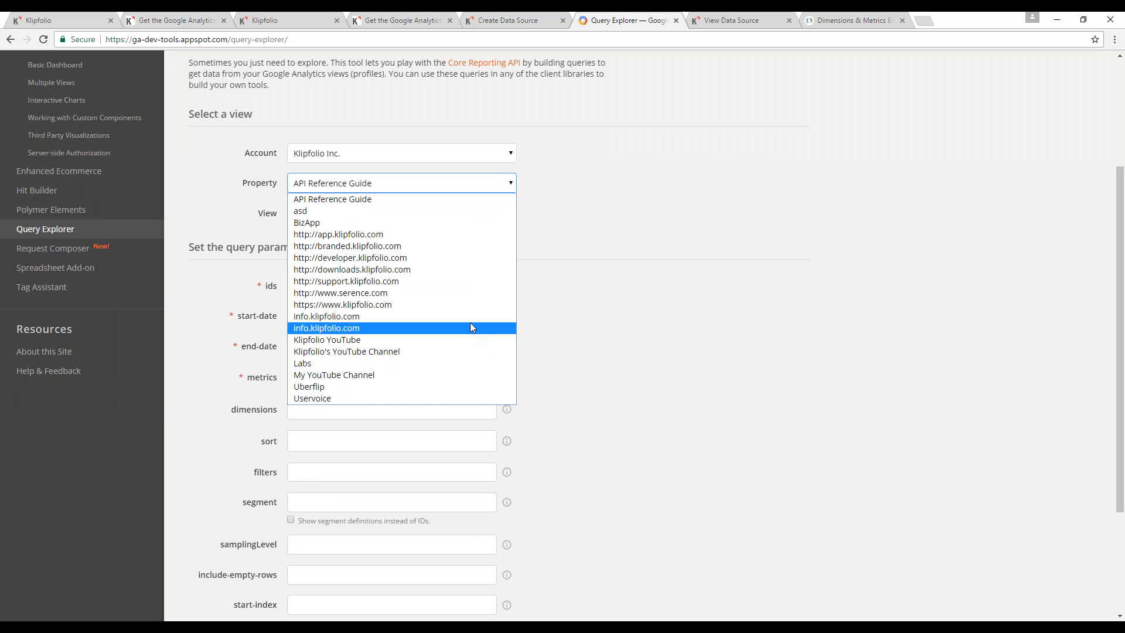
{"action": "left_click", "coordinate": [754, 271]}
{"action": "scroll", "coordinate": [756, 274], "scroll_direction": "up", "scroll_amount": 3}
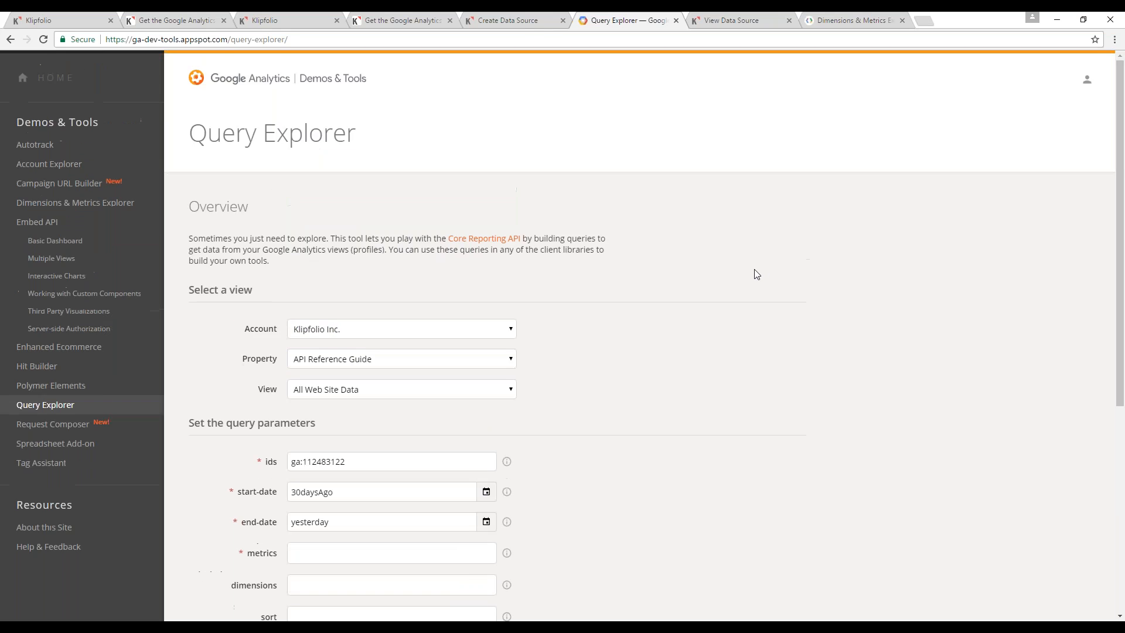
{"action": "scroll", "coordinate": [756, 274], "scroll_direction": "down", "scroll_amount": 3}
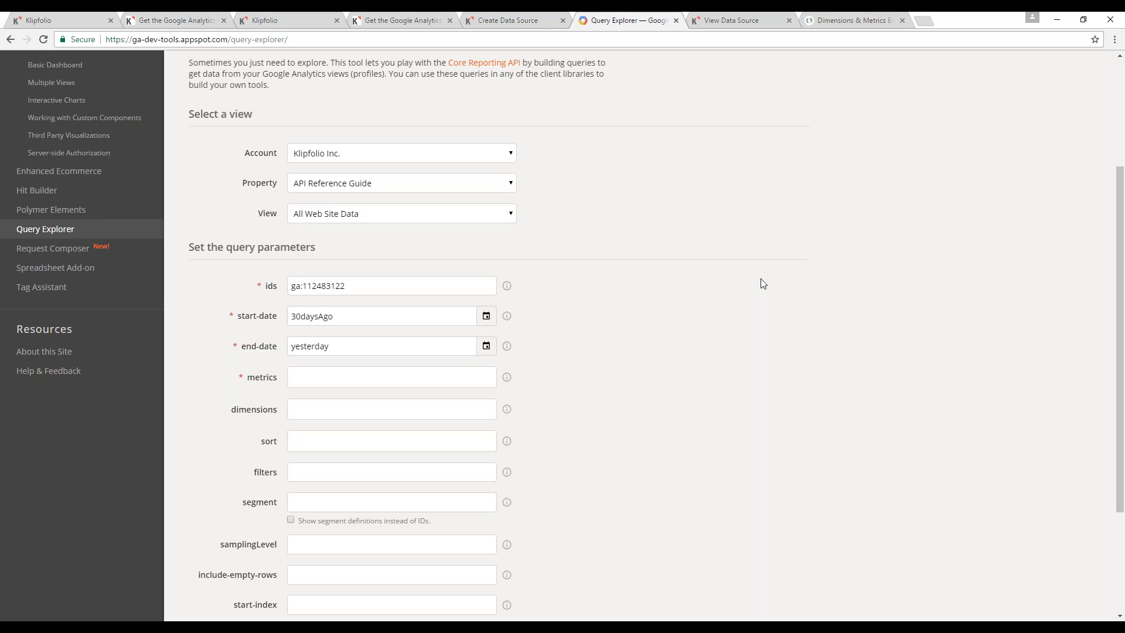
{"action": "left_click", "coordinate": [471, 154]}
{"action": "left_click", "coordinate": [458, 173]}
{"action": "left_click", "coordinate": [449, 190]}
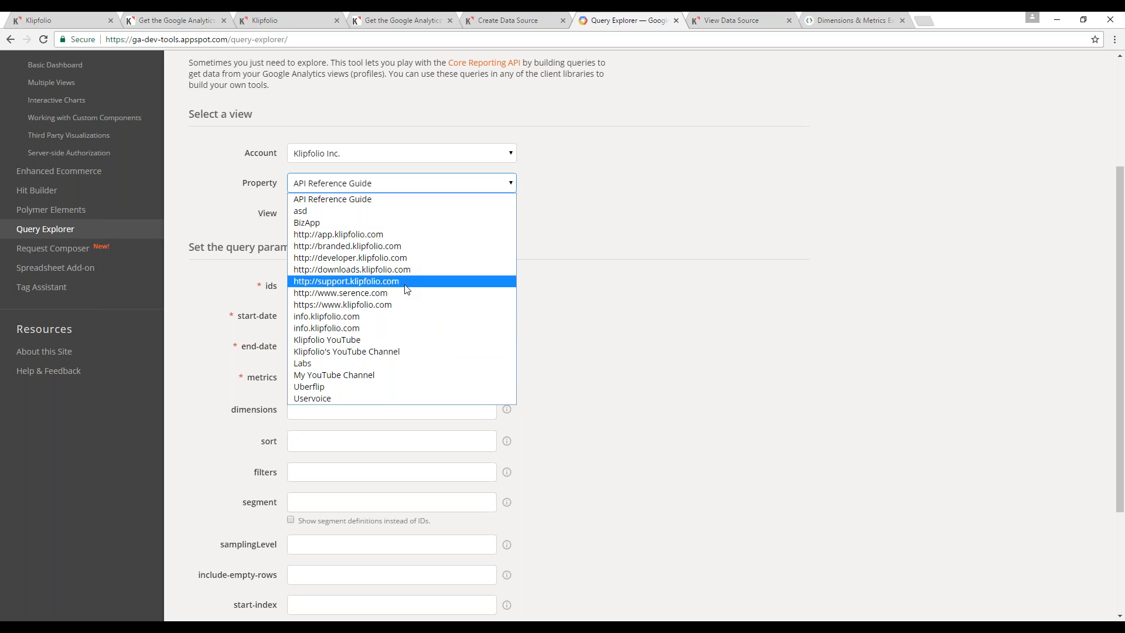
{"action": "left_click", "coordinate": [409, 305]}
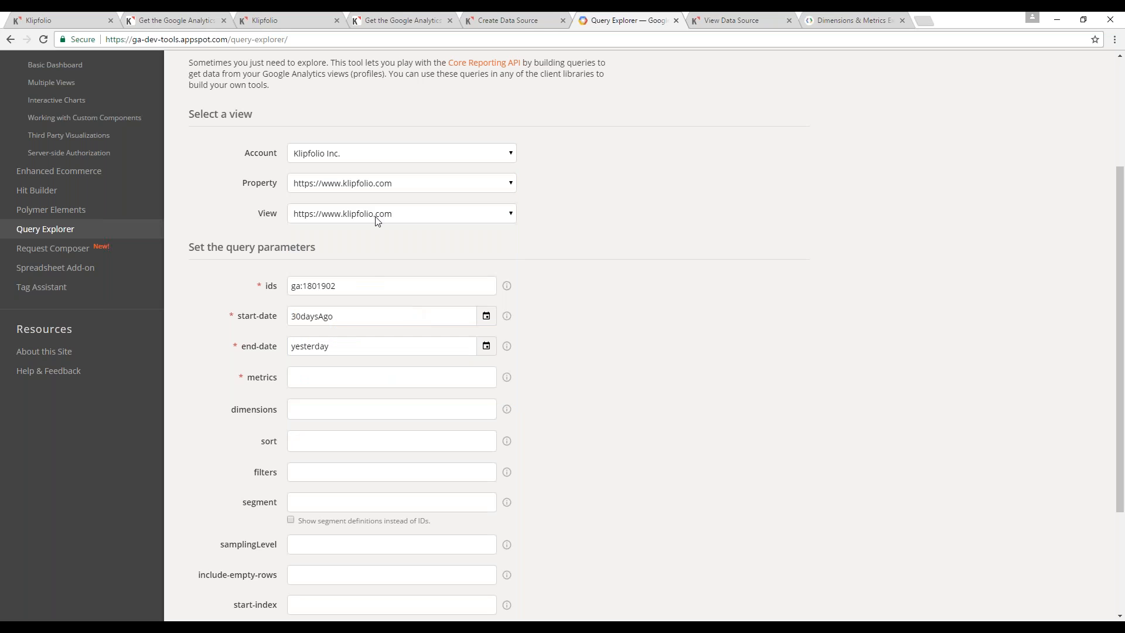
{"action": "left_click", "coordinate": [375, 285]}
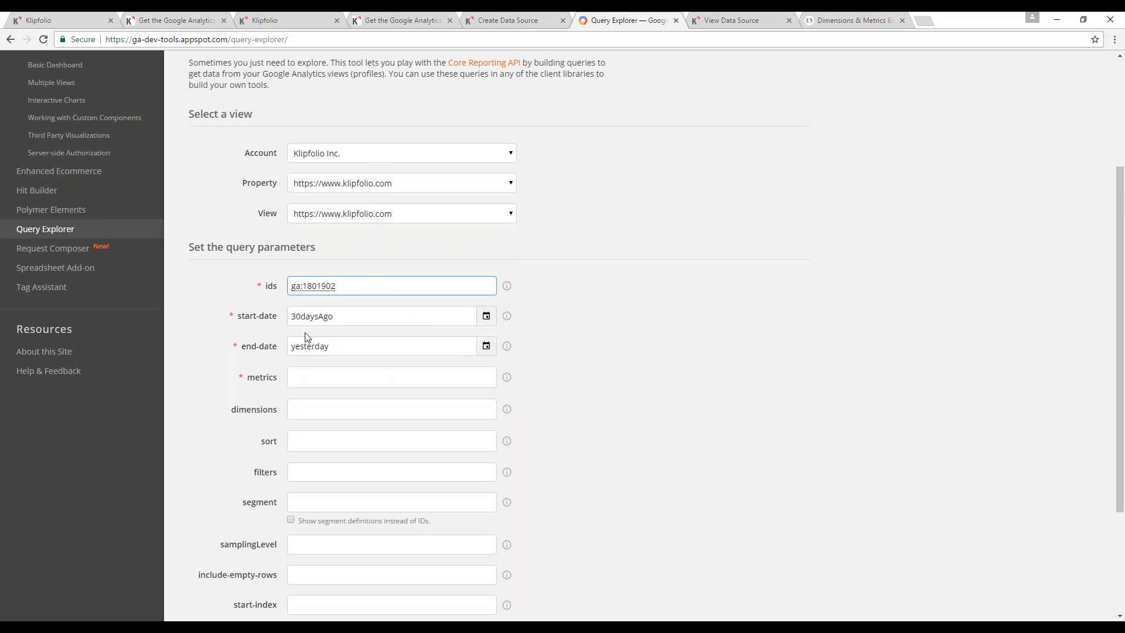
Step: Add ga:users and ga:sessions as metrics in the query parameters
{"action": "scroll", "coordinate": [316, 323], "scroll_direction": "down", "scroll_amount": 1}
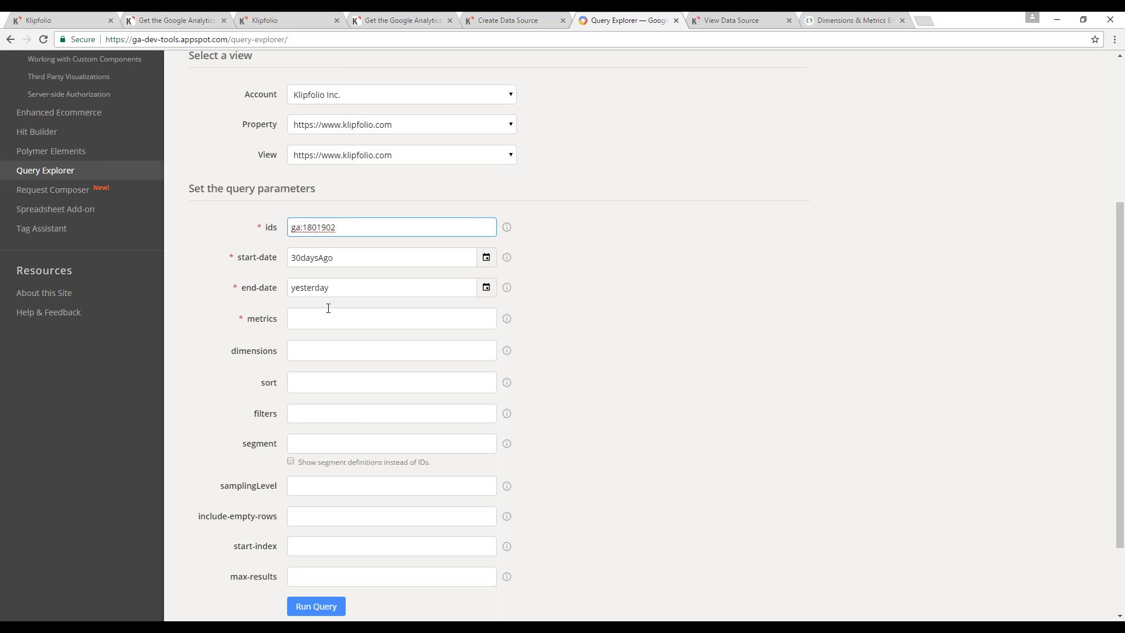
{"action": "scroll", "coordinate": [328, 314], "scroll_direction": "down", "scroll_amount": 1}
{"action": "left_click", "coordinate": [420, 262]}
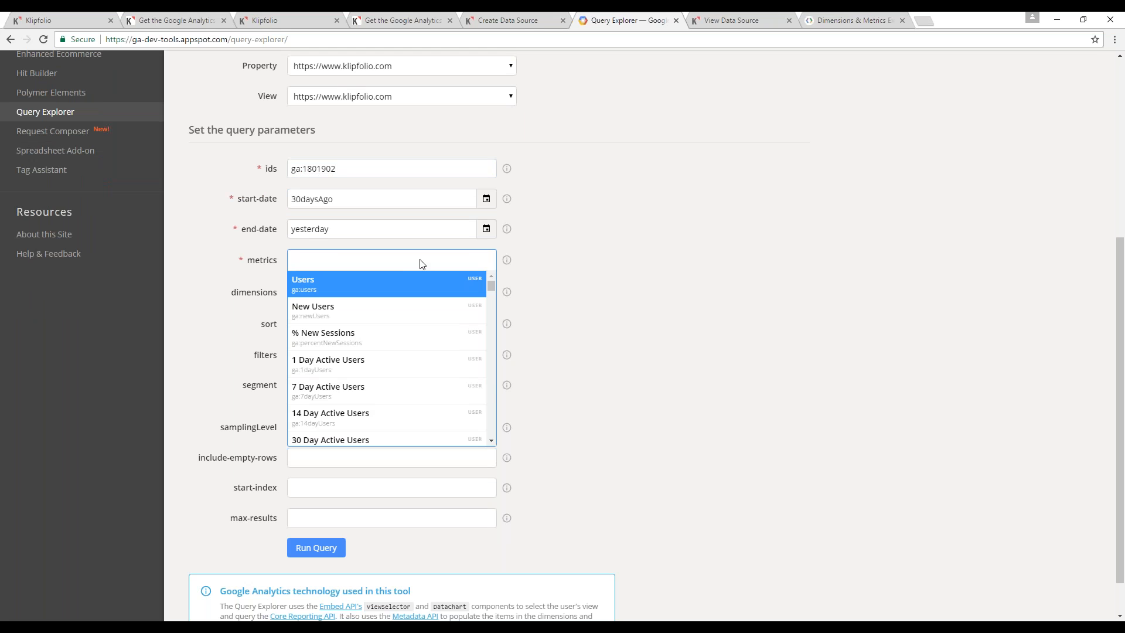
{"action": "left_click", "coordinate": [392, 287]}
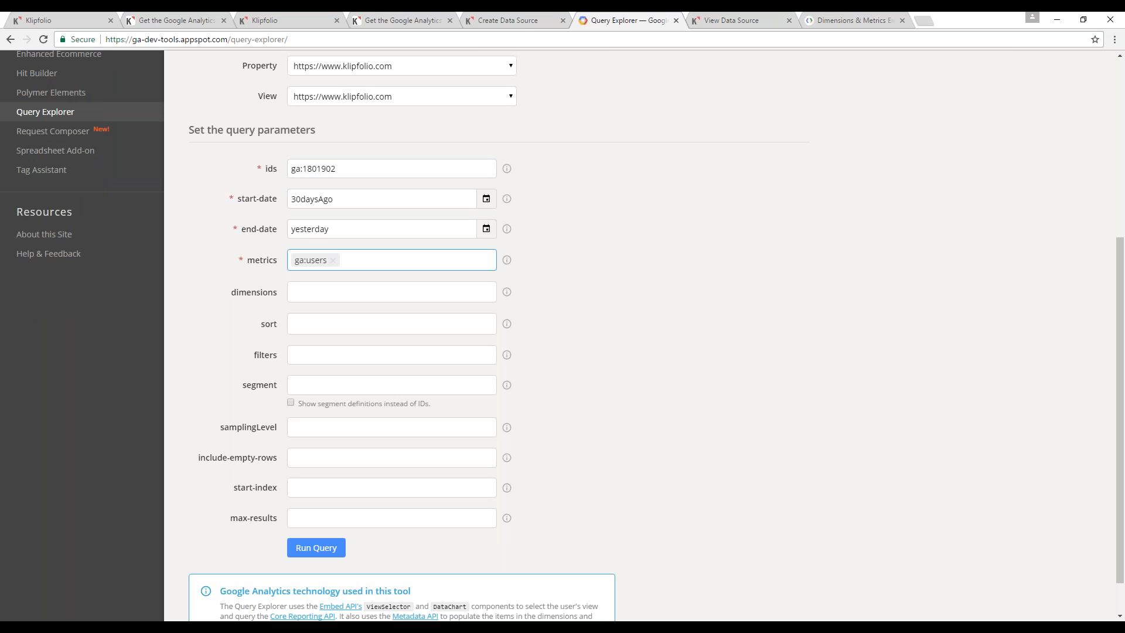
{"action": "type", "text": "sess"}
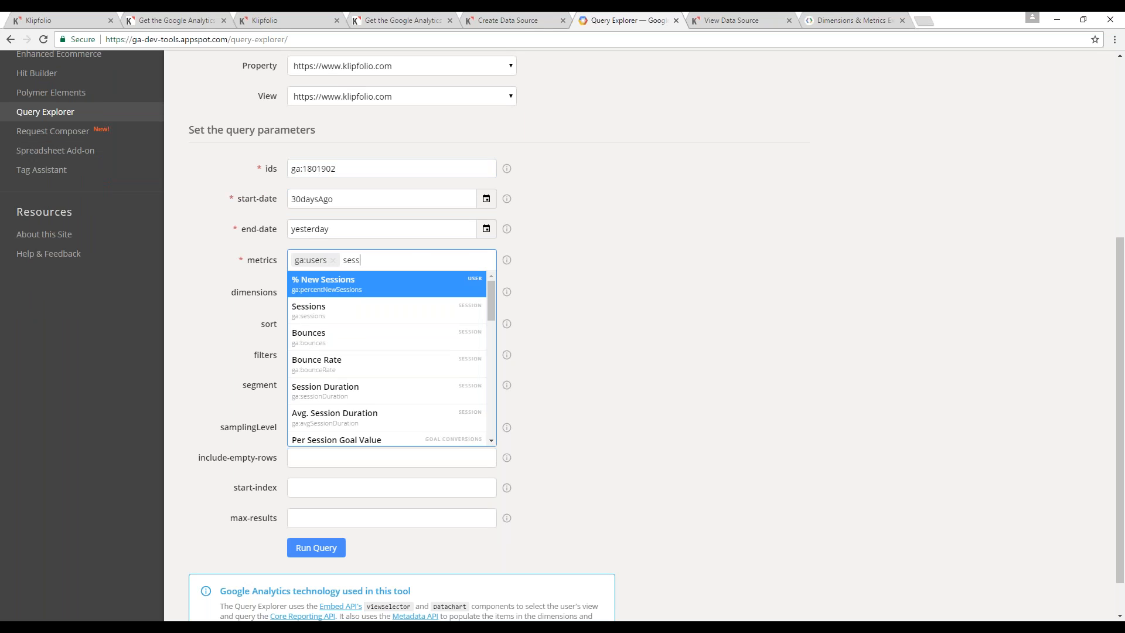
{"action": "key", "text": "Down"}
{"action": "key", "text": "Return"}
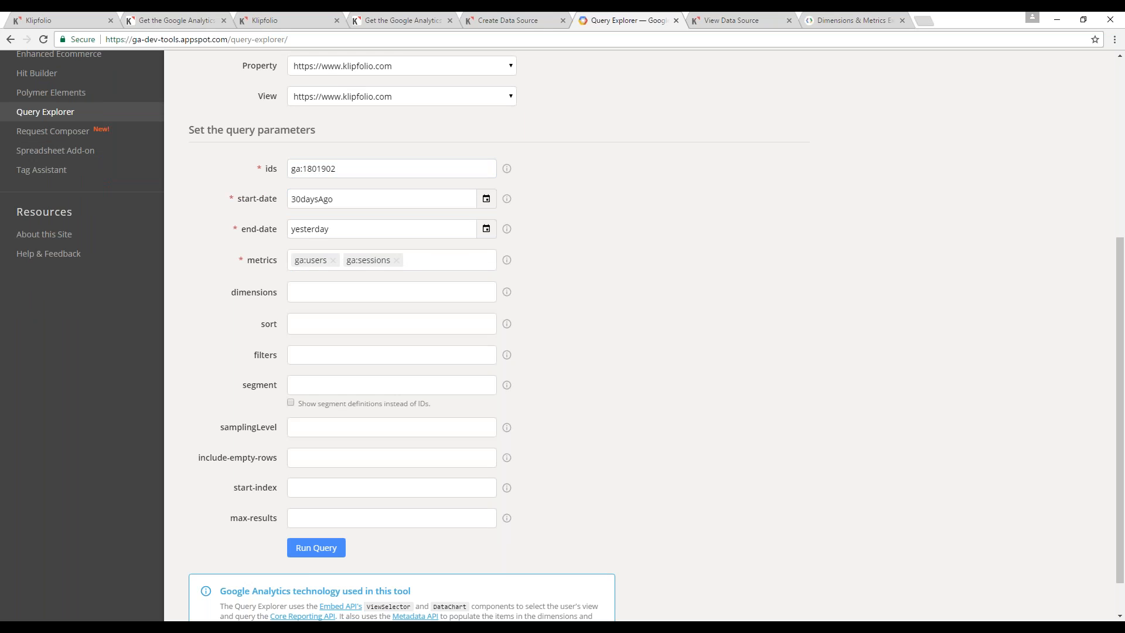
Step: Add ga:newUsers and ga:pageviews to the query's metrics
{"action": "type", "text": "new"}
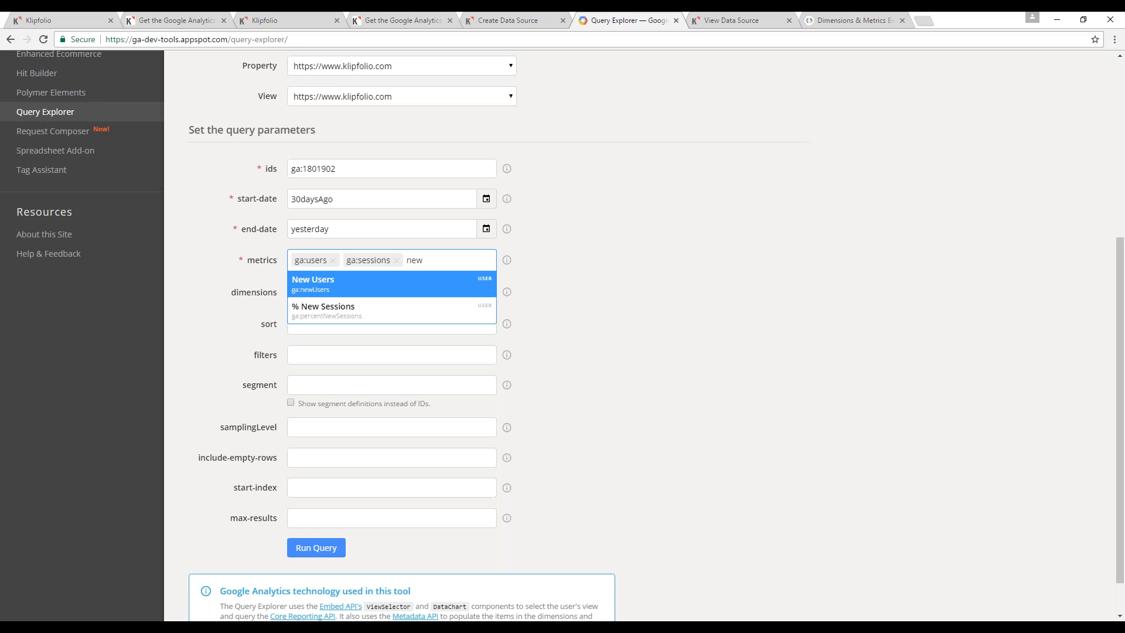
{"action": "key", "text": "Return"}
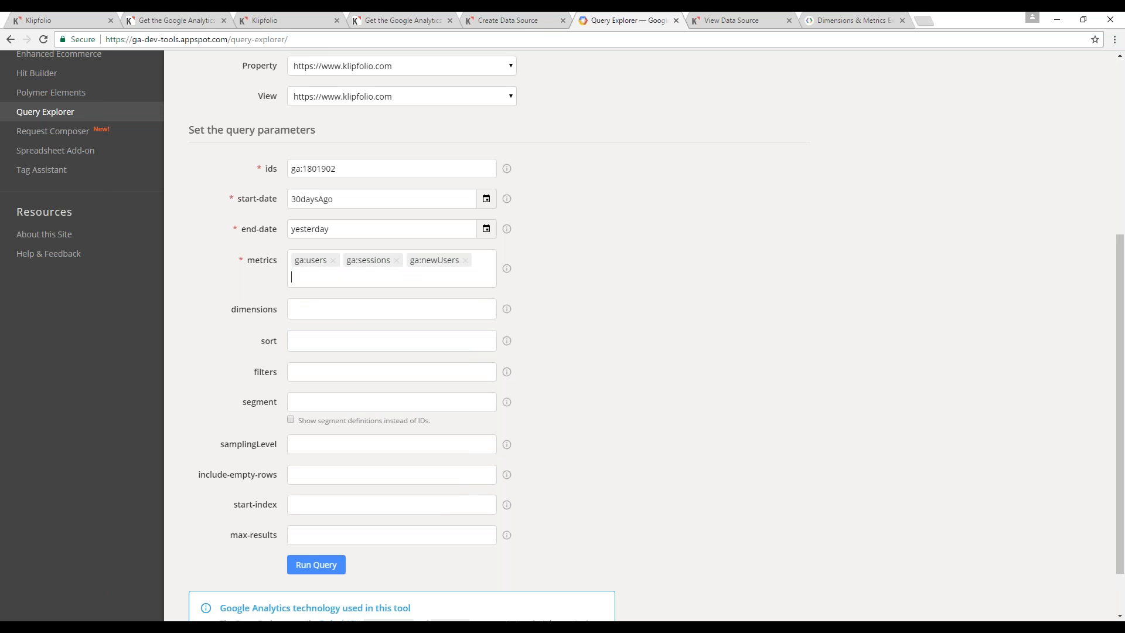
{"action": "type", "text": "s"}
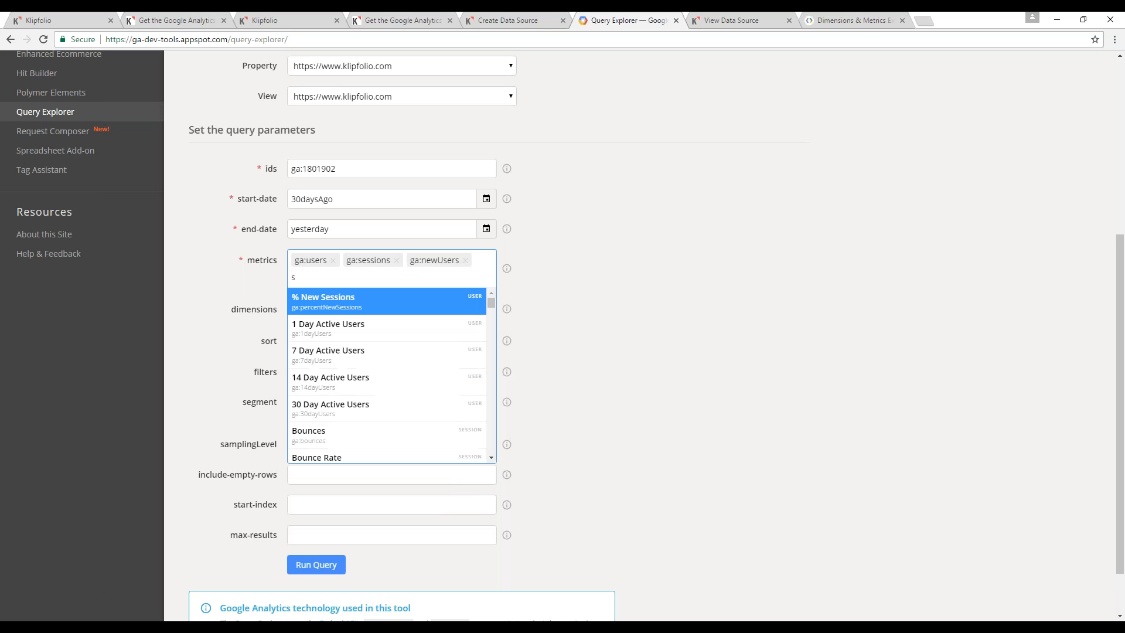
{"action": "key", "text": "BackSpace"}
{"action": "type", "text": "page"}
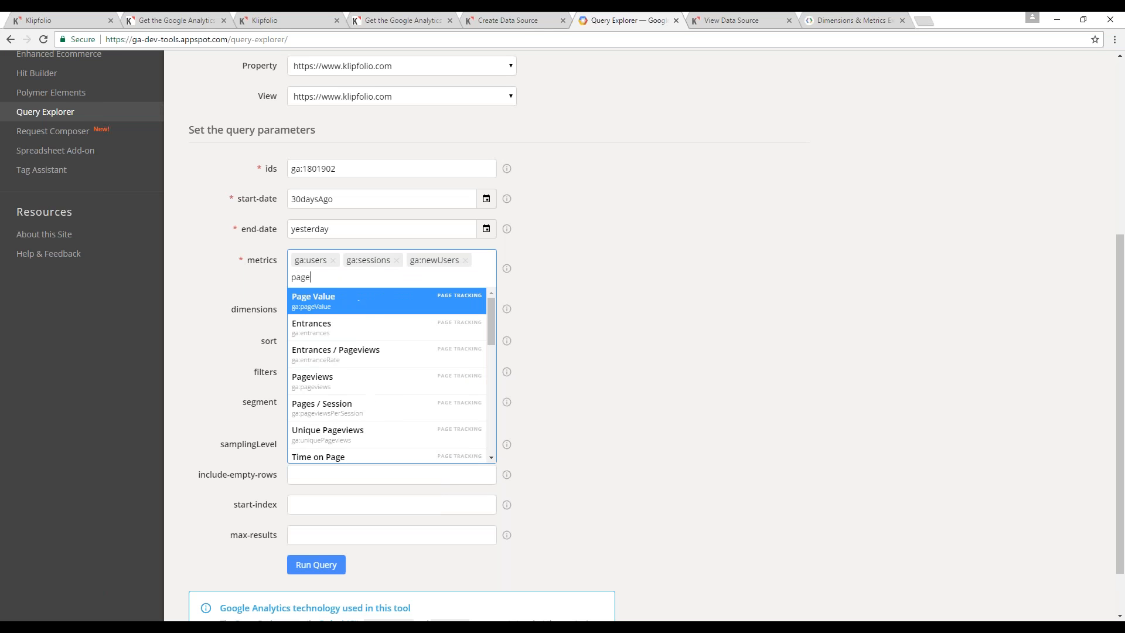
{"action": "scroll", "coordinate": [351, 375], "scroll_direction": "up", "scroll_amount": 1}
{"action": "left_click", "coordinate": [344, 438]}
{"action": "scroll", "coordinate": [641, 339], "scroll_direction": "down", "scroll_amount": 1}
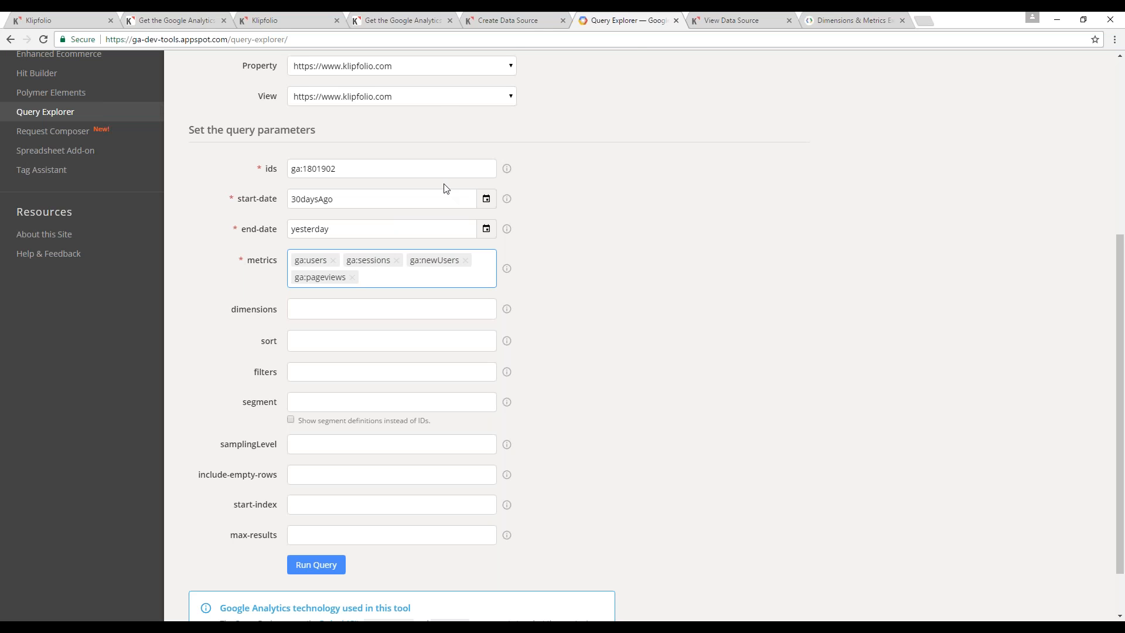
Step: Add ga:date as the dimension in the Query Explorer parameters
{"action": "scroll", "coordinate": [720, 453], "scroll_direction": "down", "scroll_amount": 1}
{"action": "left_click", "coordinate": [412, 250]}
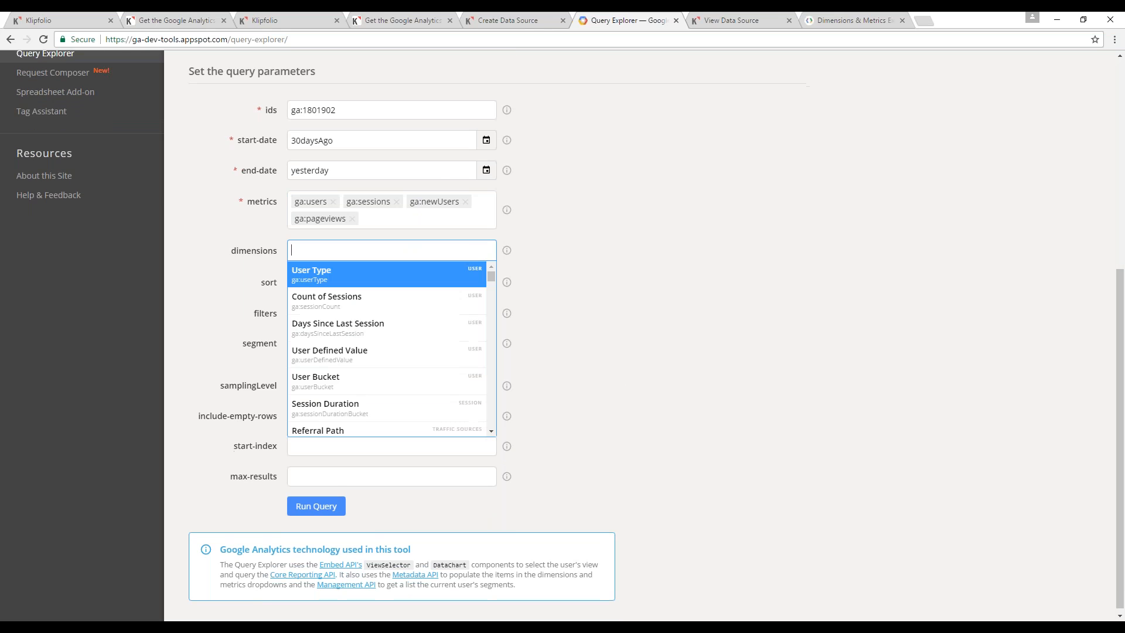
{"action": "type", "text": "date"}
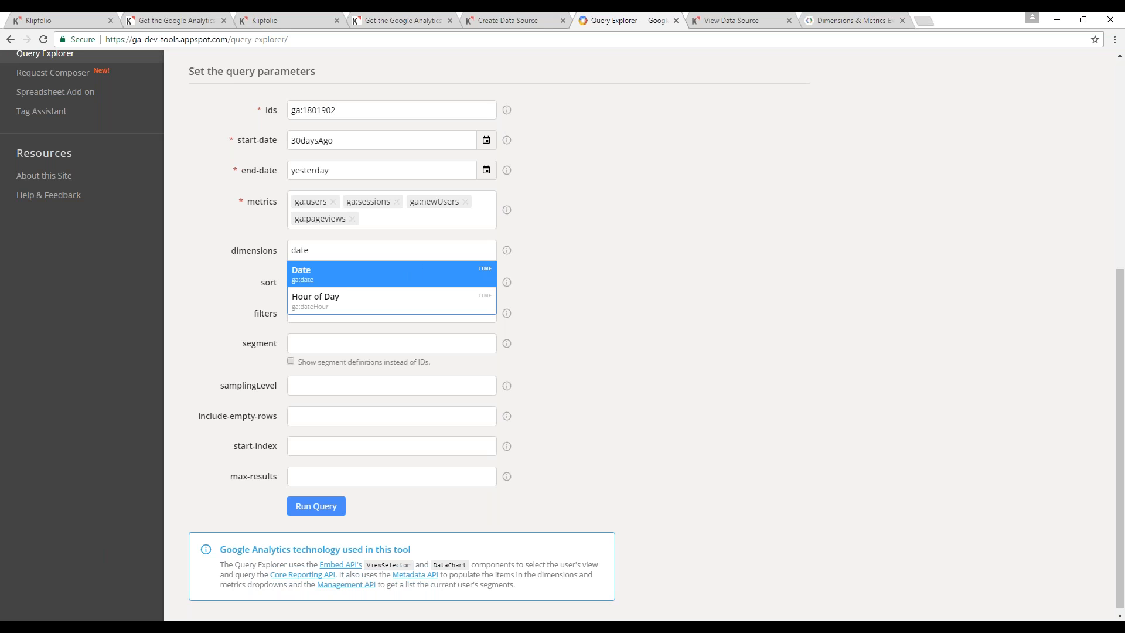
{"action": "key", "text": "Return"}
Step: Set the samplingLevel to HIGHER_PRECISION and run the query
{"action": "scroll", "coordinate": [398, 316], "scroll_direction": "down", "scroll_amount": 1}
{"action": "left_click", "coordinate": [402, 381]}
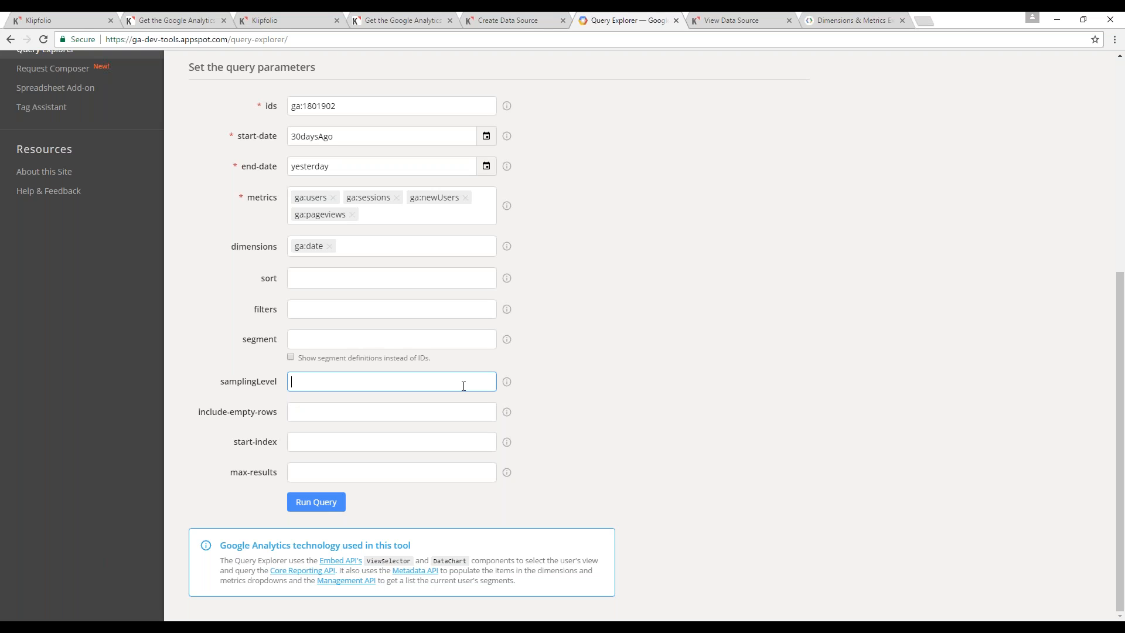
{"action": "type", "text": "HIGHER_PRECISION"}
{"action": "left_click", "coordinate": [317, 502]}
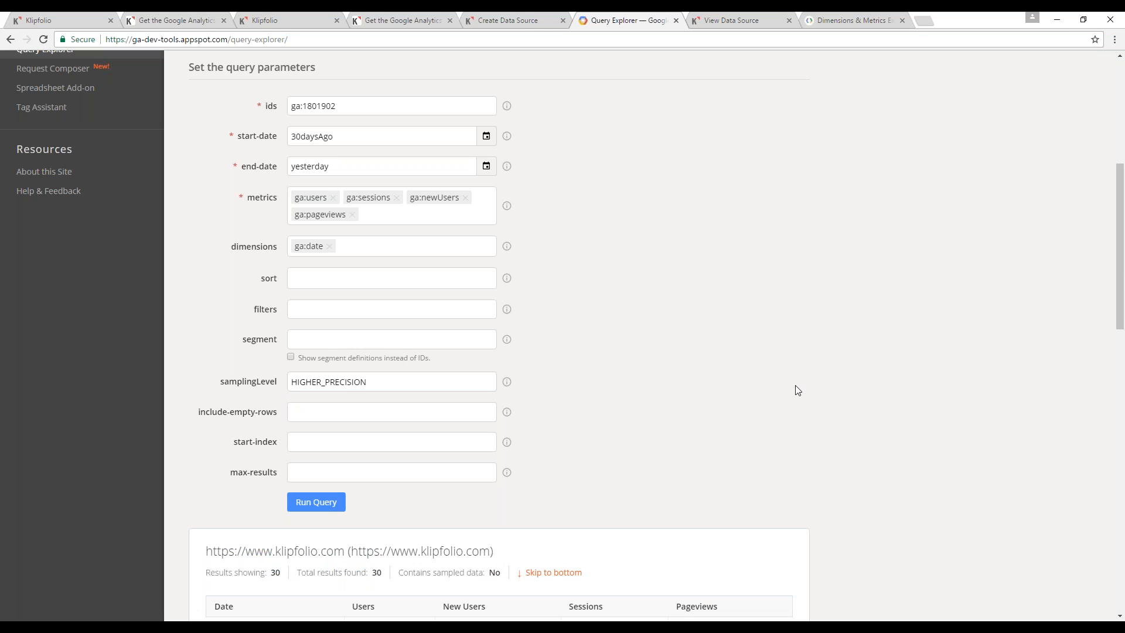
Step: Review the query results table, checking the daily users, new users, sessions and pageviews
{"action": "scroll", "coordinate": [798, 390], "scroll_direction": "down", "scroll_amount": 7}
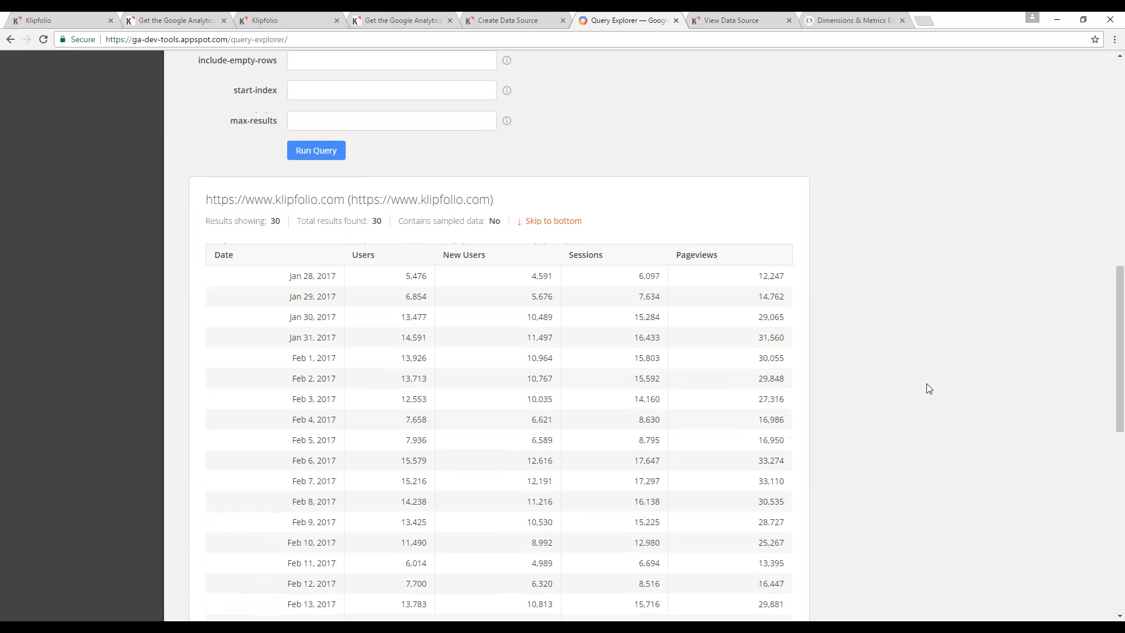
{"action": "scroll", "coordinate": [930, 388], "scroll_direction": "up", "scroll_amount": 3}
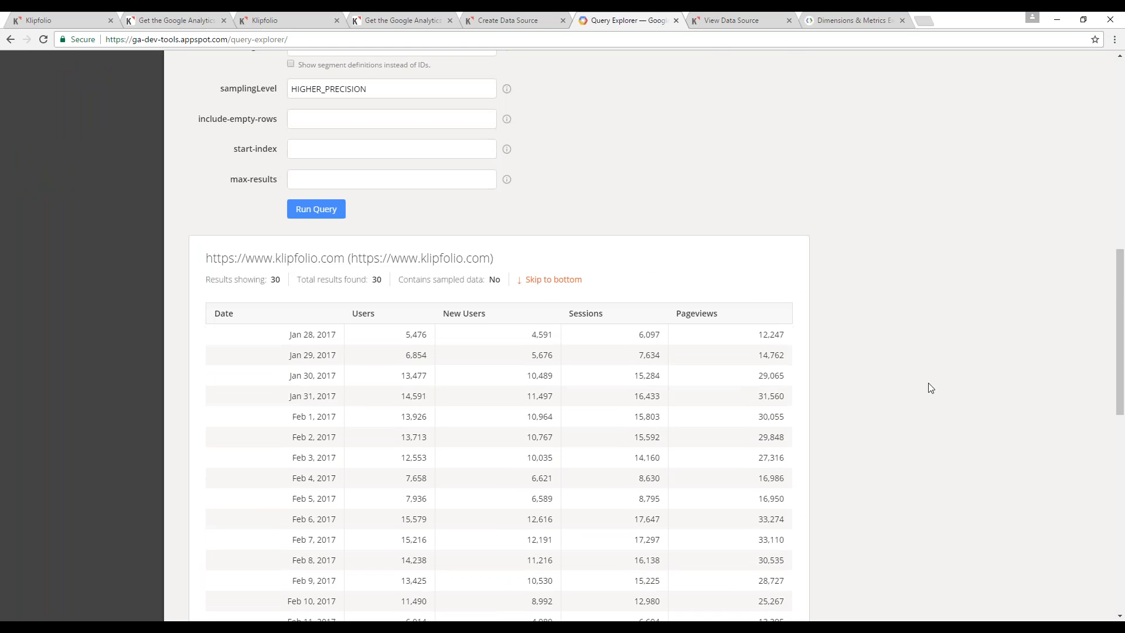
{"action": "scroll", "coordinate": [929, 388], "scroll_direction": "down", "scroll_amount": 3}
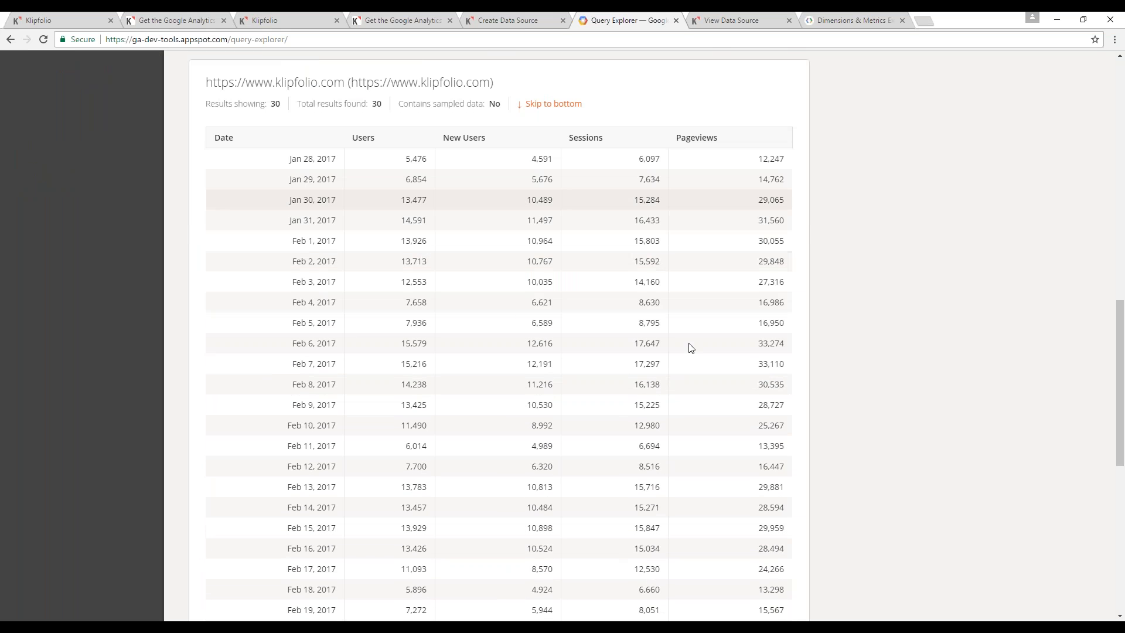
{"action": "scroll", "coordinate": [428, 422], "scroll_direction": "down", "scroll_amount": 4}
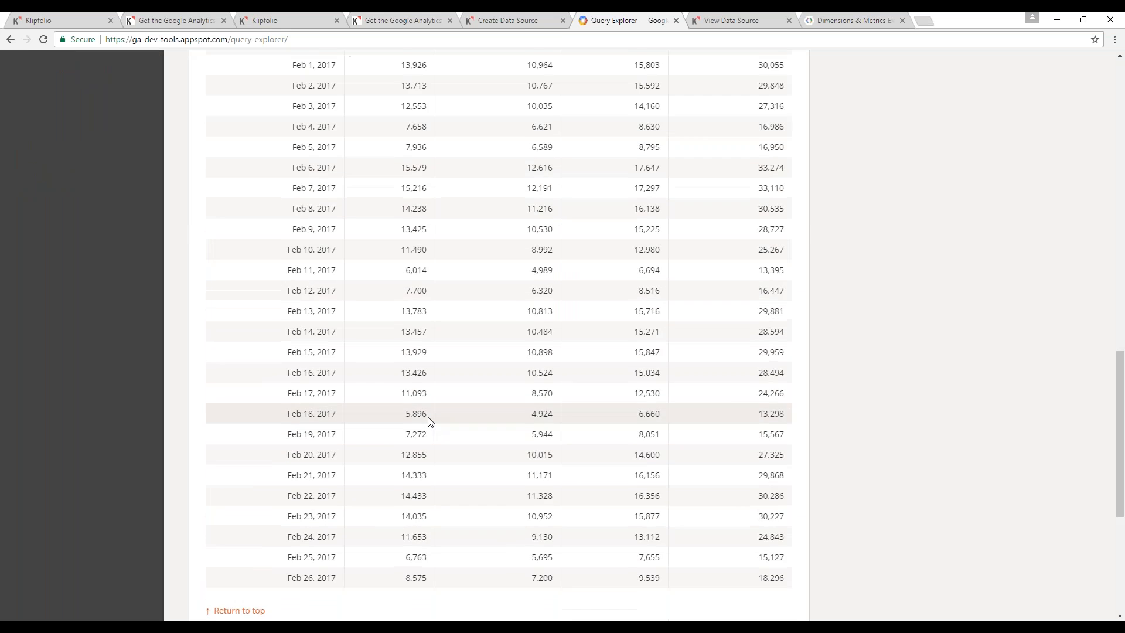
{"action": "scroll", "coordinate": [678, 447], "scroll_direction": "up", "scroll_amount": 3}
{"action": "scroll", "coordinate": [669, 447], "scroll_direction": "up", "scroll_amount": 5}
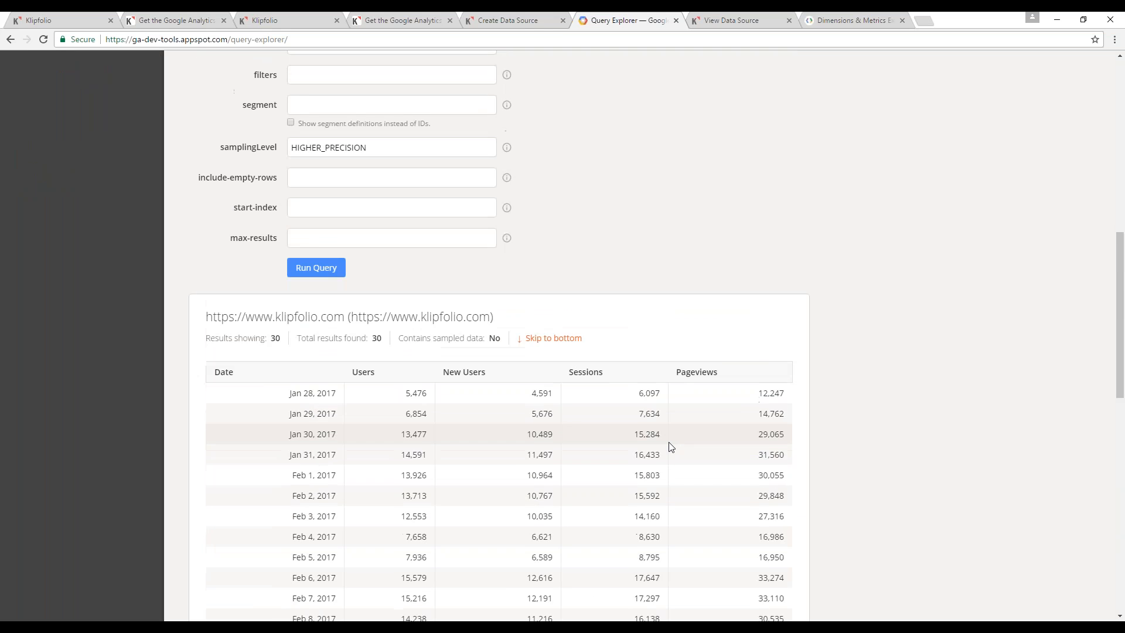
Step: Select and copy the entire API Query URI below the query results
{"action": "scroll", "coordinate": [669, 448], "scroll_direction": "down", "scroll_amount": 11}
{"action": "scroll", "coordinate": [714, 447], "scroll_direction": "down", "scroll_amount": 1}
{"action": "left_click_drag", "start_coordinate": [210, 412], "coordinate": [323, 441]}
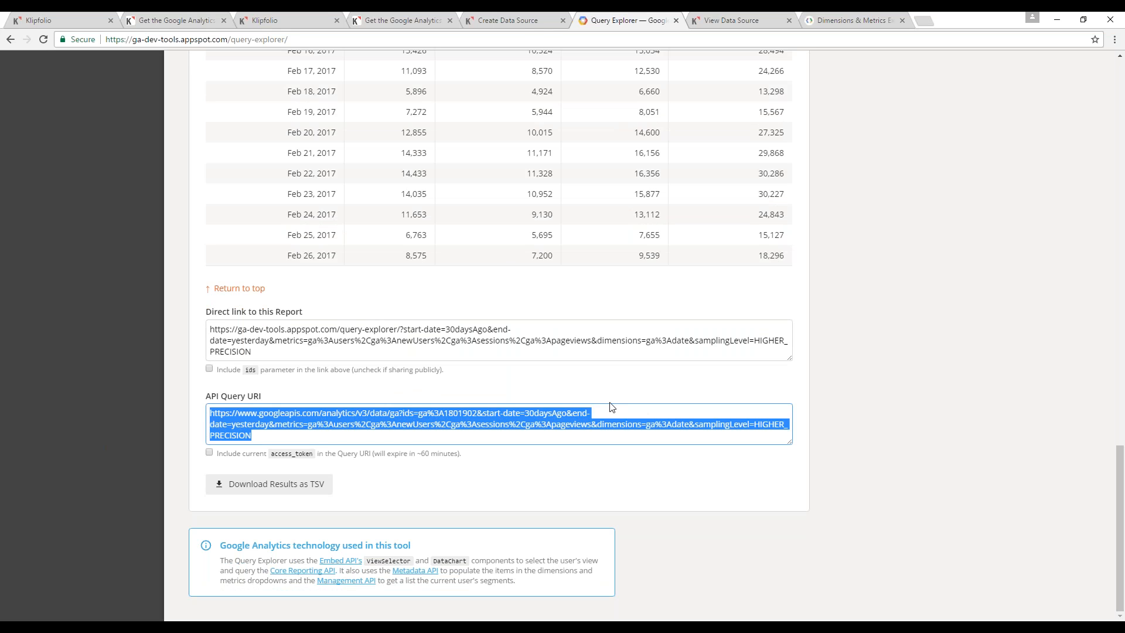
{"action": "scroll", "coordinate": [611, 406], "scroll_direction": "up", "scroll_amount": 10}
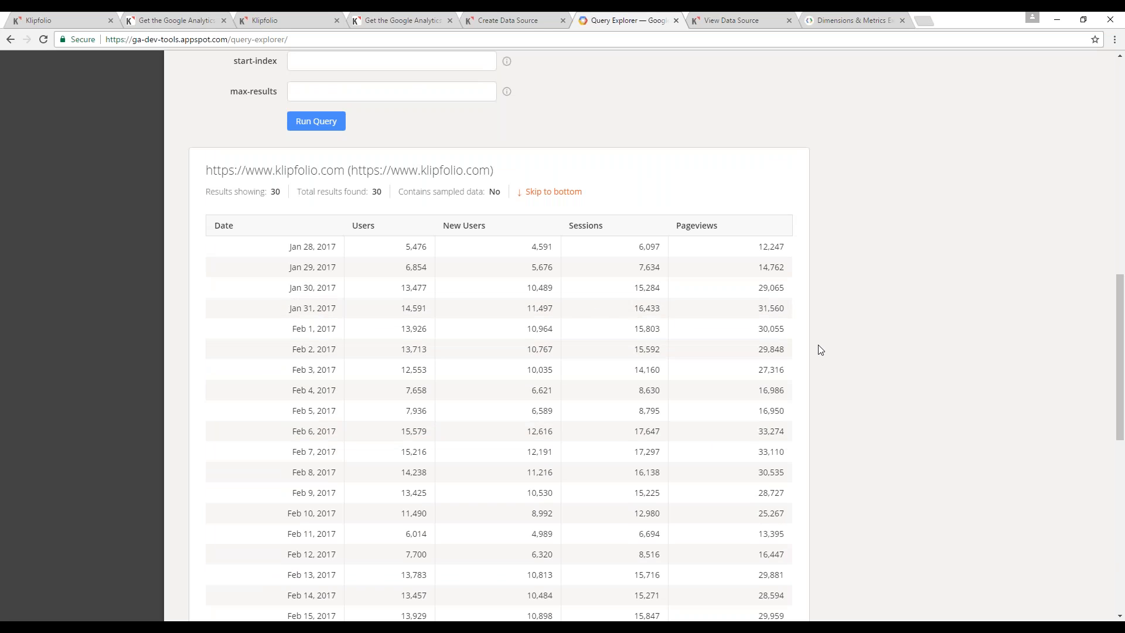
{"action": "scroll", "coordinate": [706, 337], "scroll_direction": "up", "scroll_amount": 6}
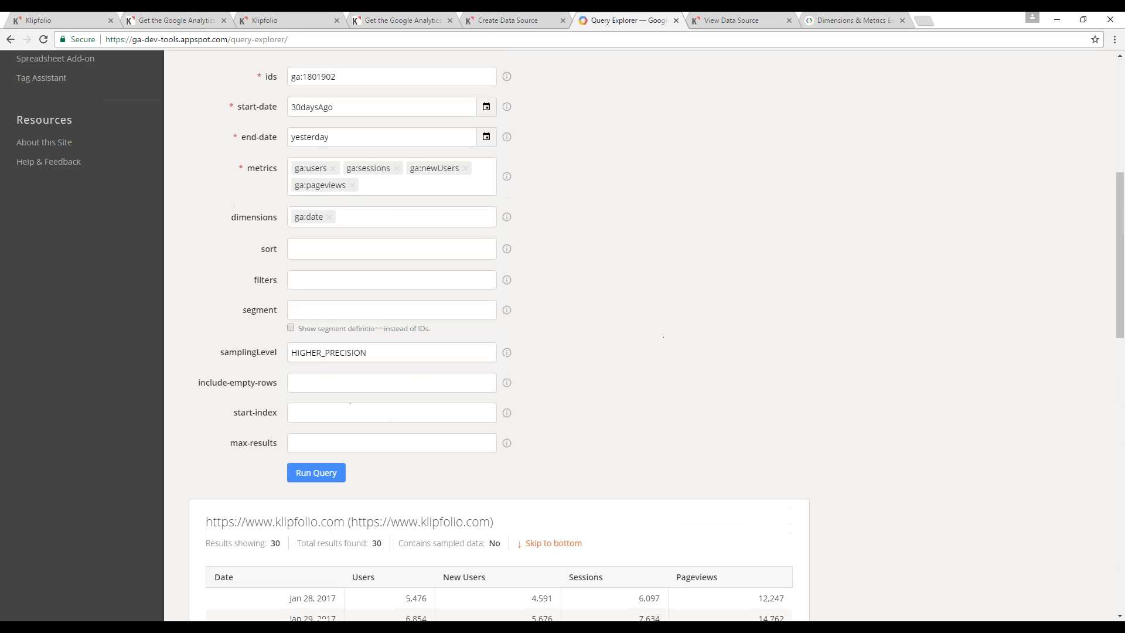
{"action": "scroll", "coordinate": [603, 364], "scroll_direction": "down", "scroll_amount": 3}
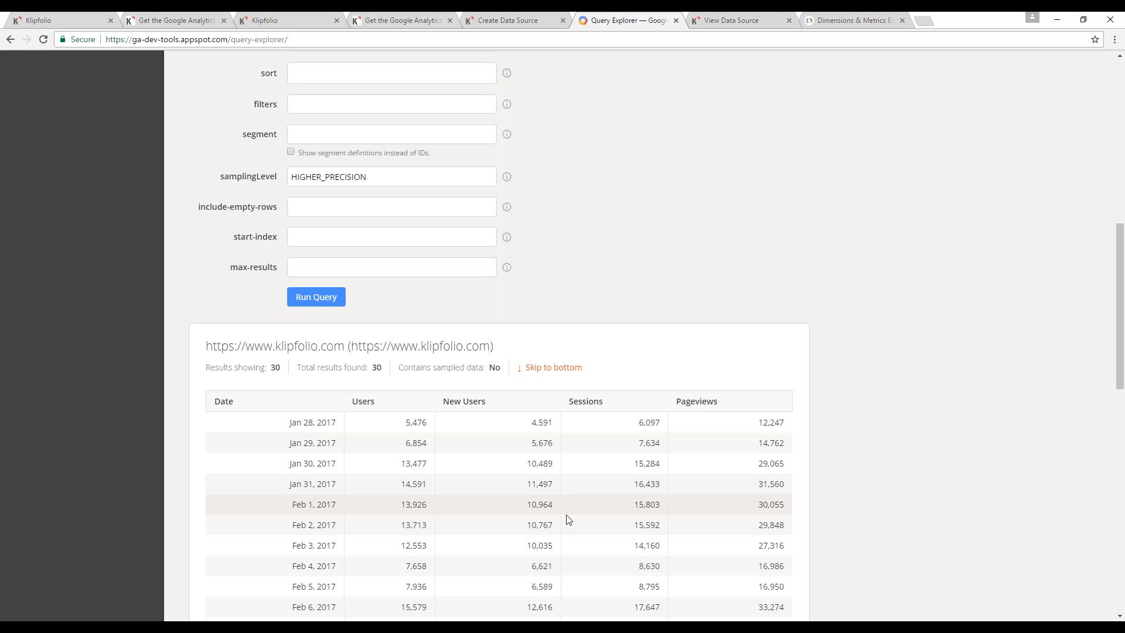
{"action": "scroll", "coordinate": [569, 519], "scroll_direction": "down", "scroll_amount": 5}
{"action": "scroll", "coordinate": [566, 519], "scroll_direction": "down", "scroll_amount": 8}
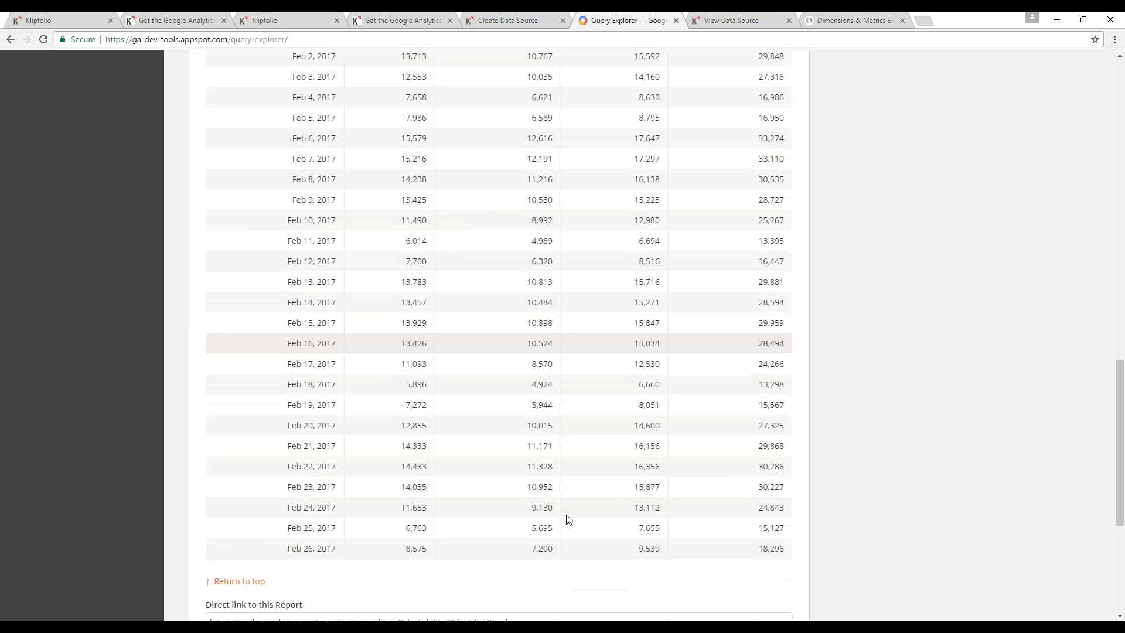
{"action": "left_click", "coordinate": [410, 424]}
{"action": "right_click", "coordinate": [407, 428]}
{"action": "left_click", "coordinate": [430, 434]}
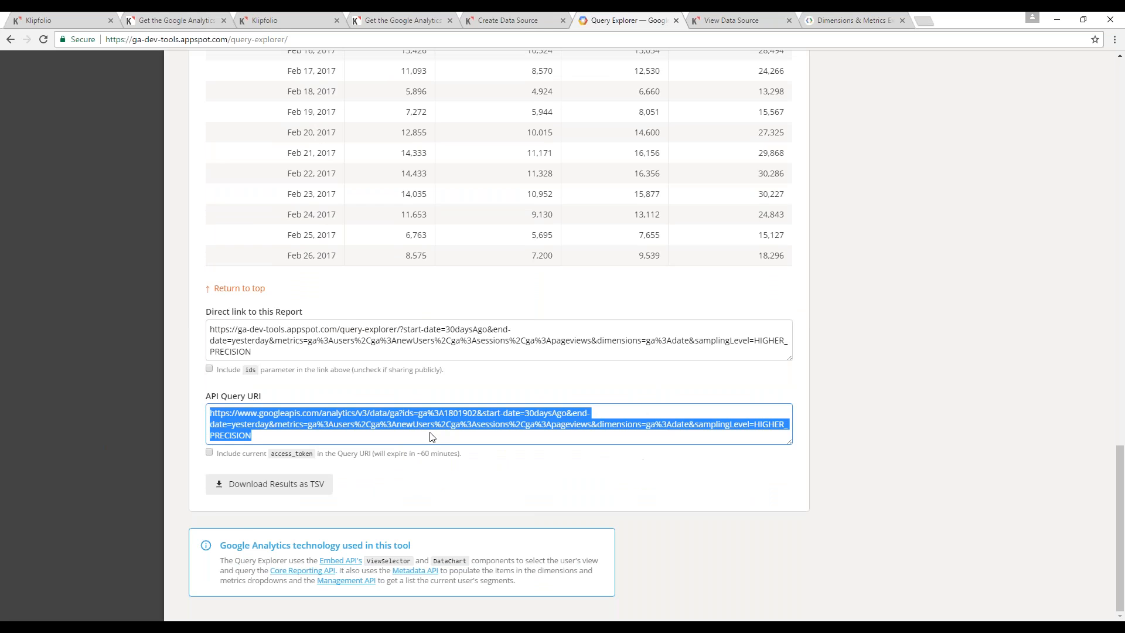
Step: Replace the Query URI in the Klipfolio data source with the copied Query Explorer URI and get the data
{"action": "left_click", "coordinate": [491, 22]}
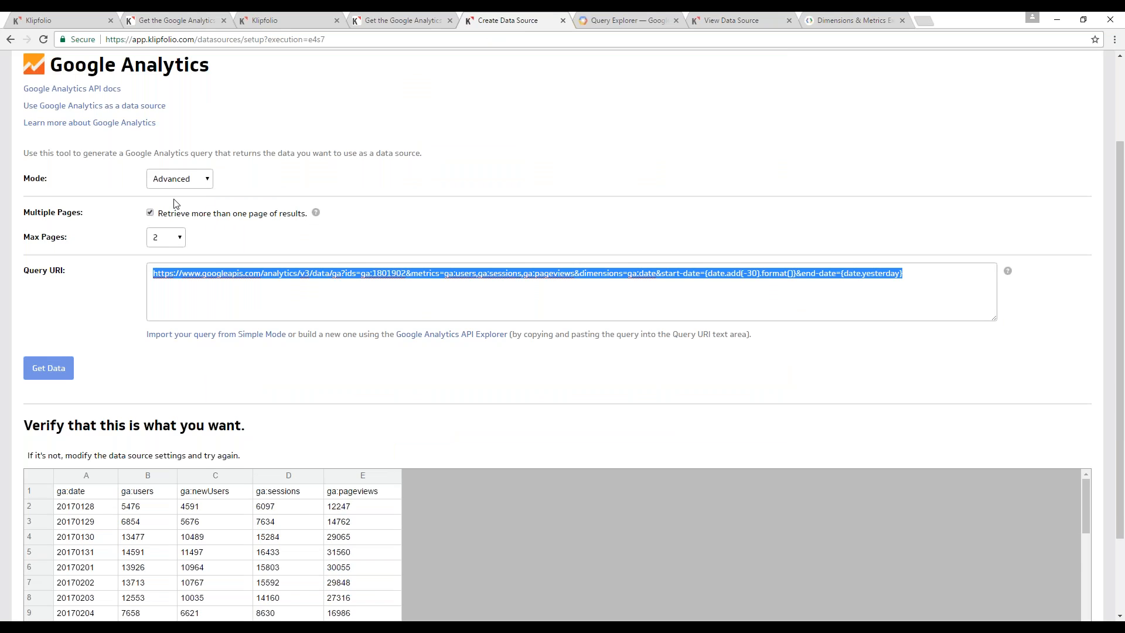
{"action": "scroll", "coordinate": [176, 206], "scroll_direction": "up", "scroll_amount": 2}
{"action": "left_click", "coordinate": [491, 389]}
{"action": "double_click", "coordinate": [491, 390]}
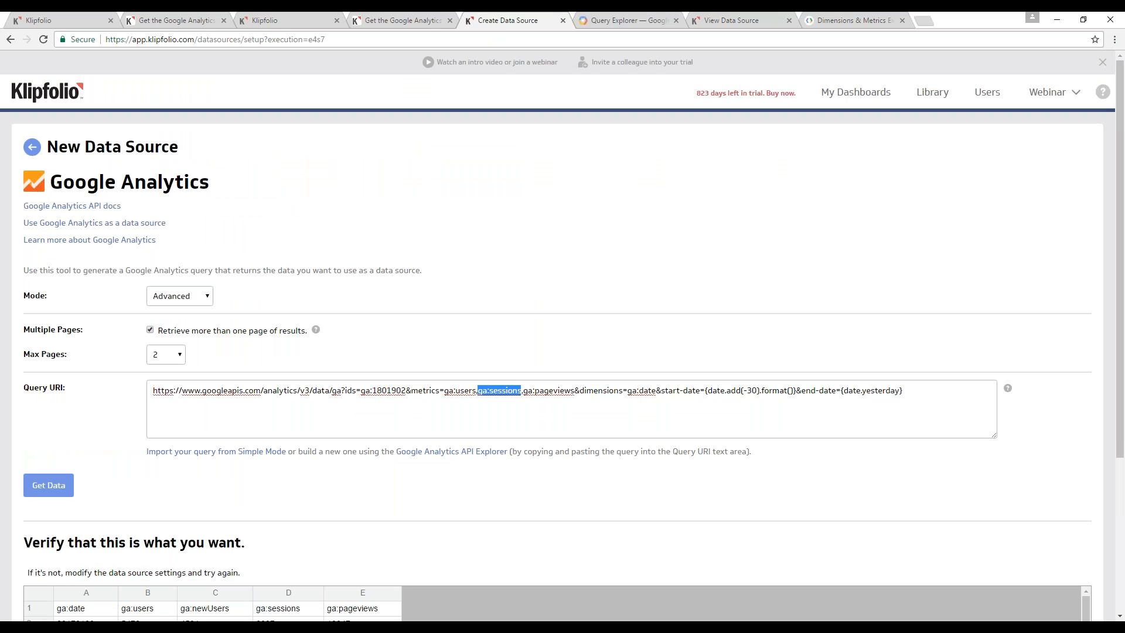
{"action": "triple_click", "coordinate": [481, 392]}
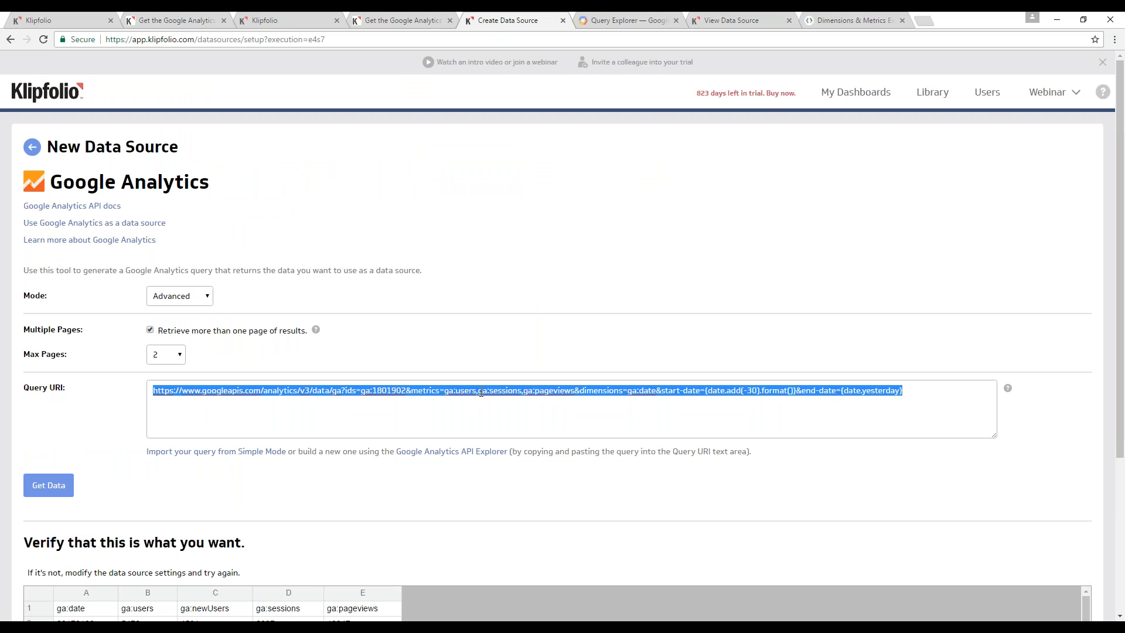
{"action": "key", "text": "ctrl+v"}
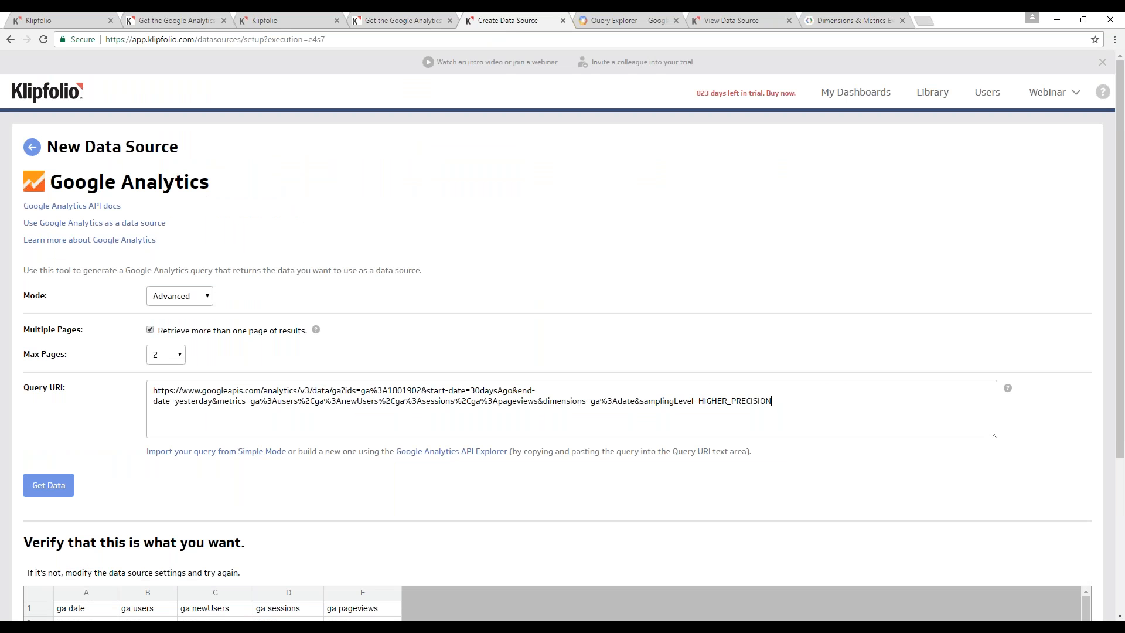
{"action": "left_click", "coordinate": [49, 485]}
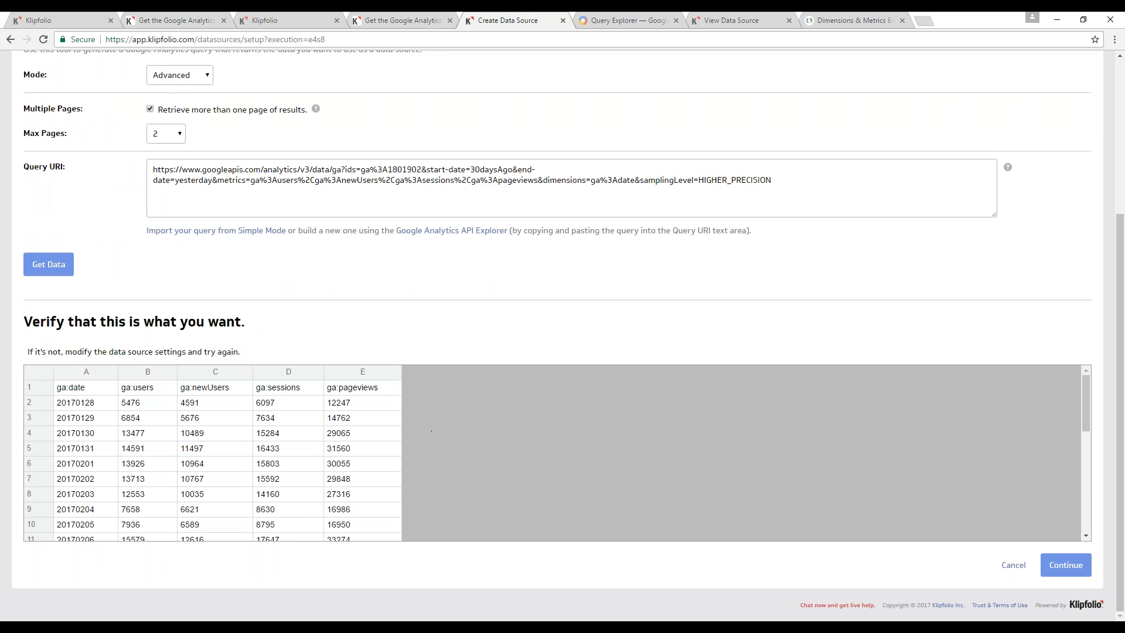
Step: Compare the Query Explorer results with the data preview of the Klipfolio data source
{"action": "left_click", "coordinate": [630, 20]}
{"action": "scroll", "coordinate": [652, 382], "scroll_direction": "up", "scroll_amount": 5}
{"action": "scroll", "coordinate": [652, 382], "scroll_direction": "up", "scroll_amount": 3}
{"action": "left_click", "coordinate": [516, 20]}
{"action": "scroll", "coordinate": [949, 416], "scroll_direction": "up", "scroll_amount": 4}
{"action": "scroll", "coordinate": [953, 422], "scroll_direction": "down", "scroll_amount": 3}
{"action": "scroll", "coordinate": [1003, 549], "scroll_direction": "down", "scroll_amount": 3}
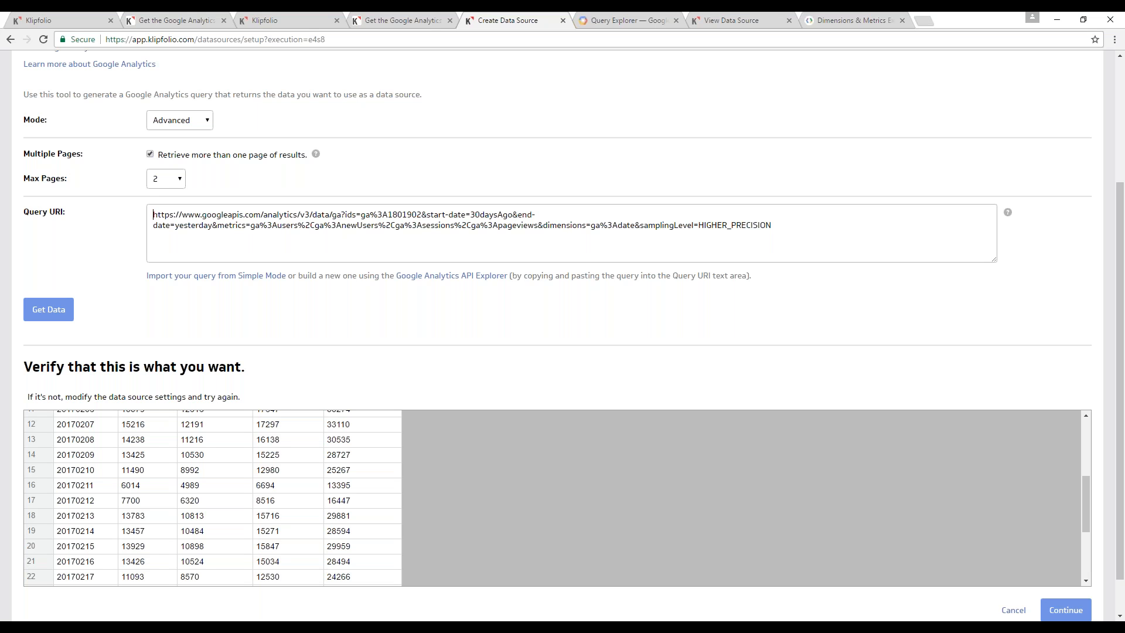
Step: Check the Klipfolio dashboard library, then add the Google Analytics dashboard to My Dashboards
{"action": "left_click", "coordinate": [173, 22]}
{"action": "scroll", "coordinate": [638, 246], "scroll_direction": "up", "scroll_amount": 2}
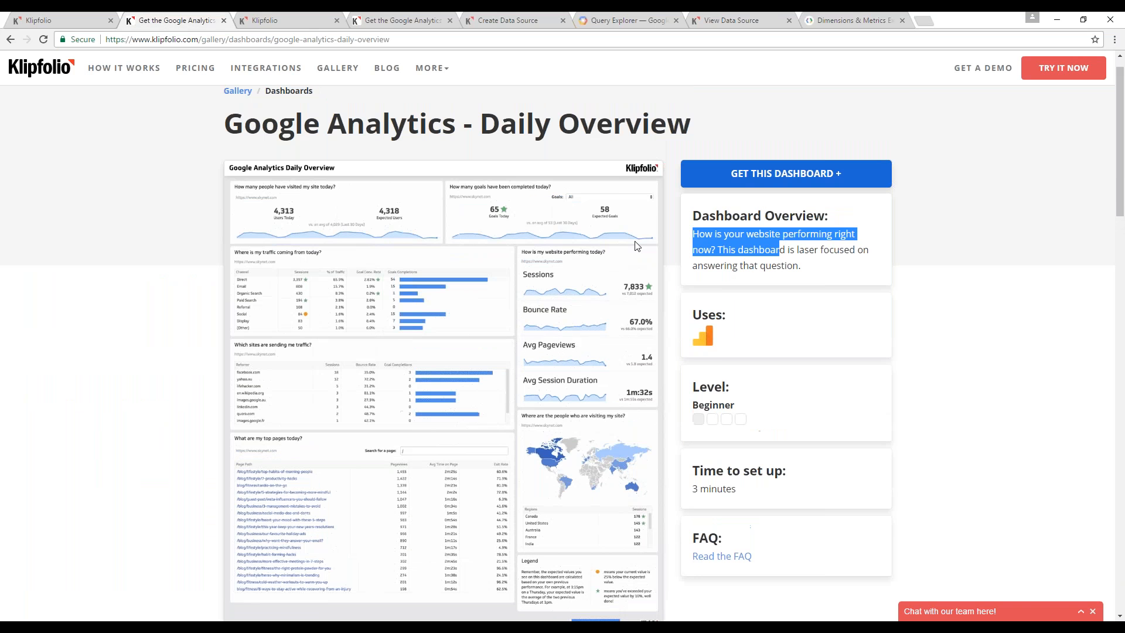
{"action": "left_click", "coordinate": [285, 20]}
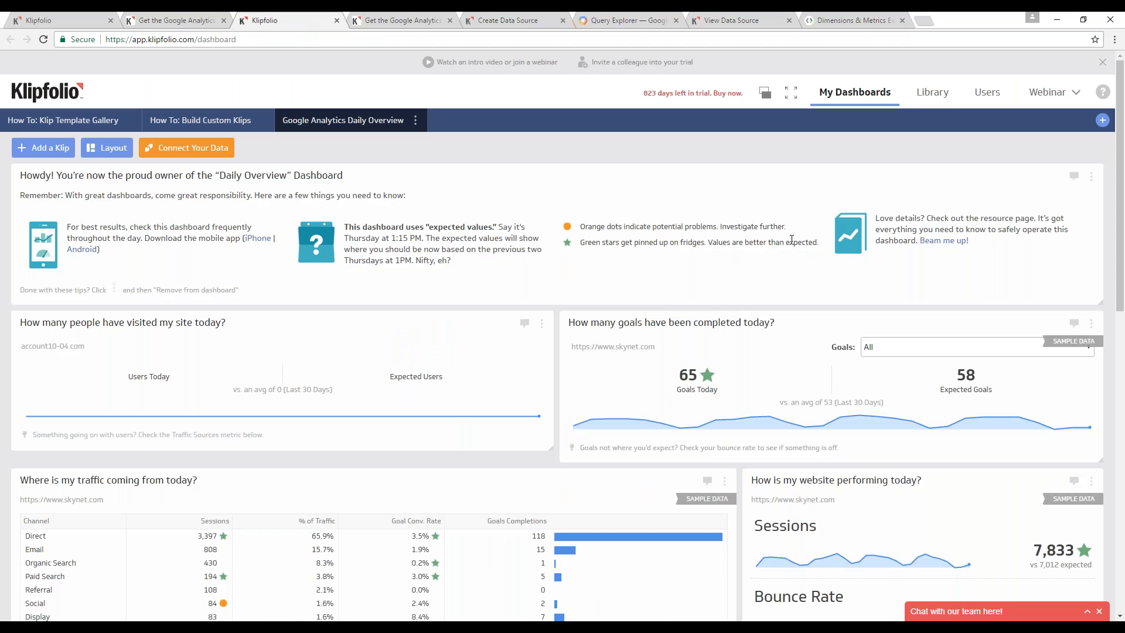
{"action": "left_click", "coordinate": [921, 101]}
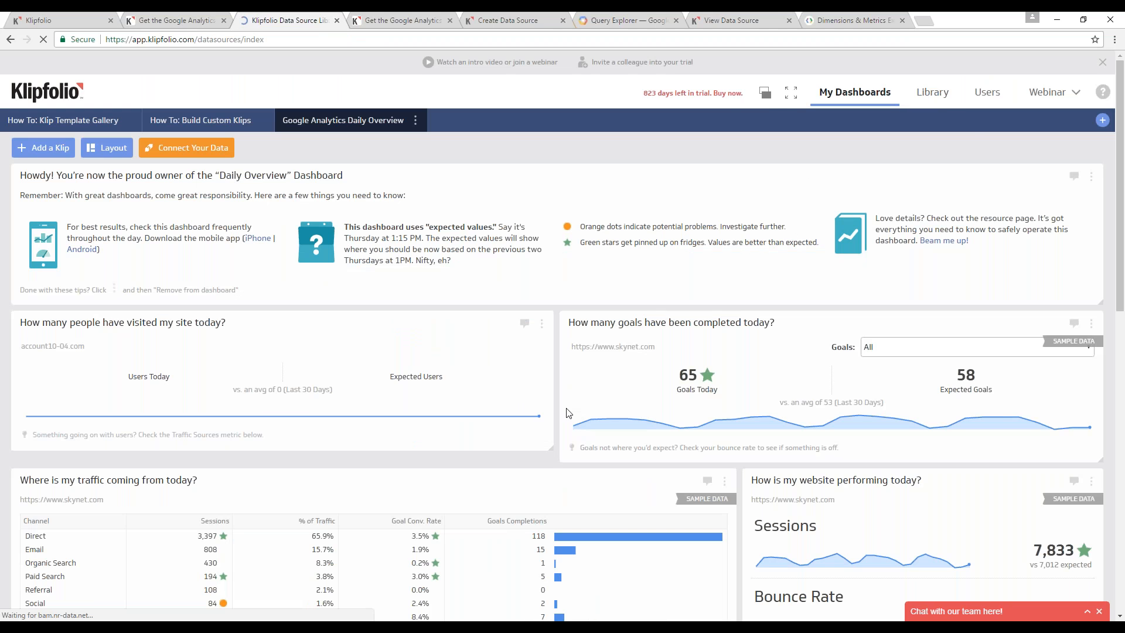
{"action": "left_click", "coordinate": [61, 127]}
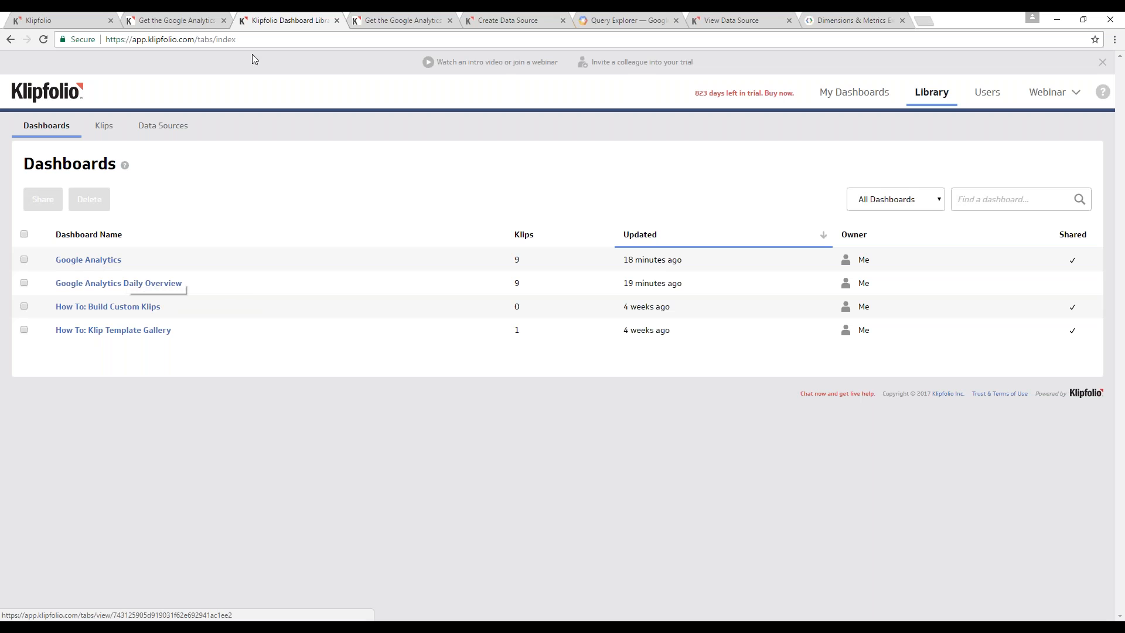
{"action": "left_click", "coordinate": [867, 94]}
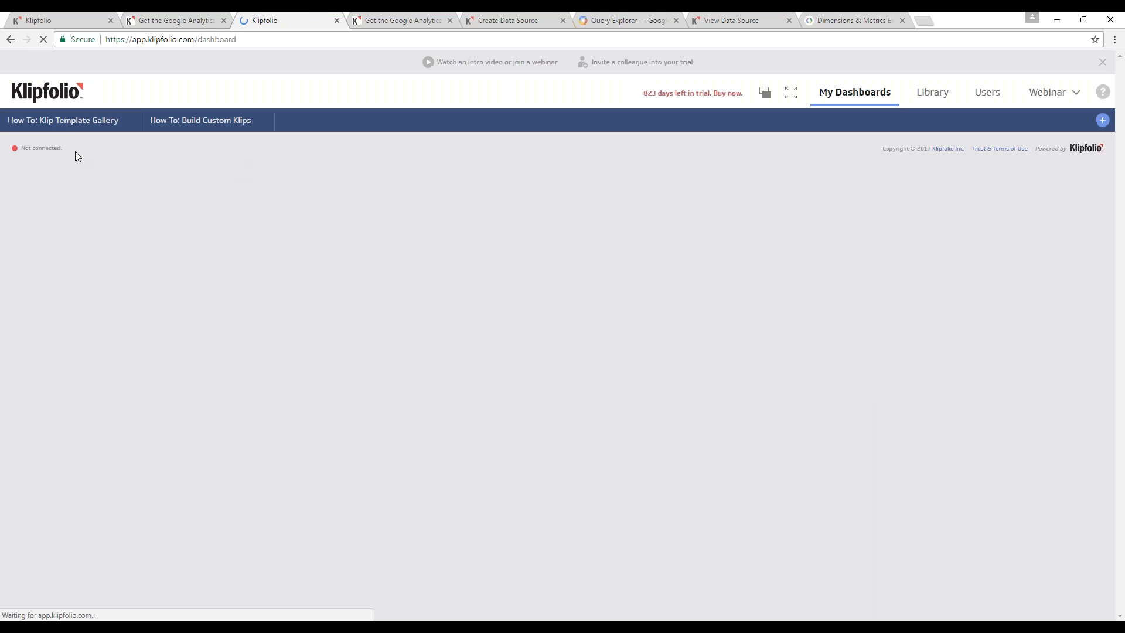
{"action": "left_click", "coordinate": [1102, 120]}
{"action": "left_click", "coordinate": [59, 154]}
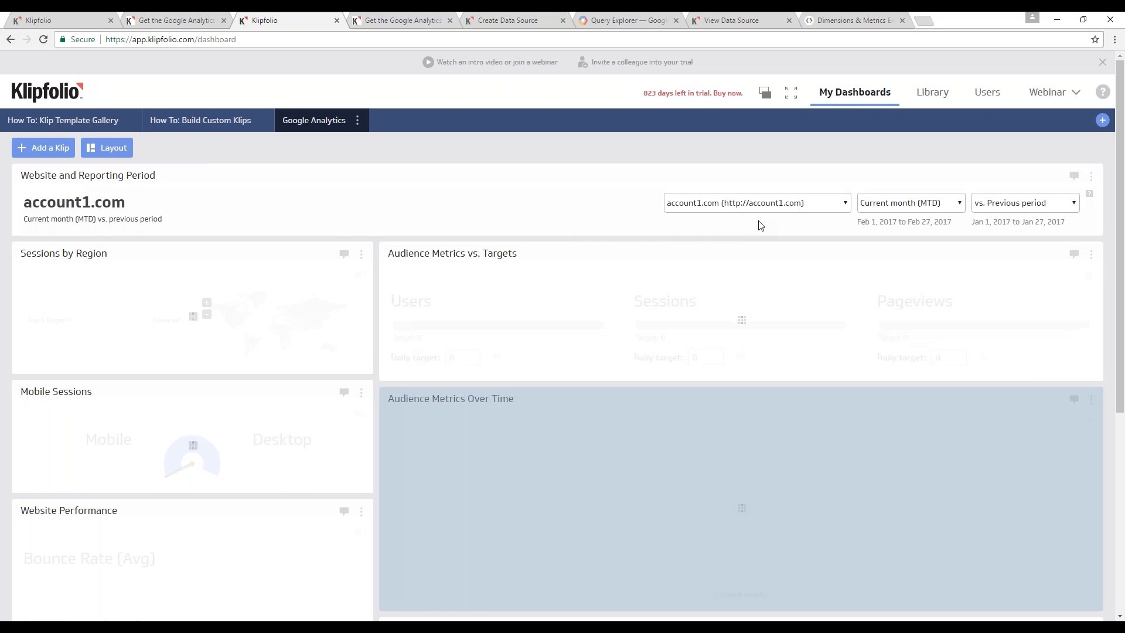
Step: Look through the website choices of the Website and Reporting Period Klip for the All Web Site Data entries, without changing the selection
{"action": "left_click", "coordinate": [785, 204]}
{"action": "scroll", "coordinate": [772, 280], "scroll_direction": "down", "scroll_amount": 20}
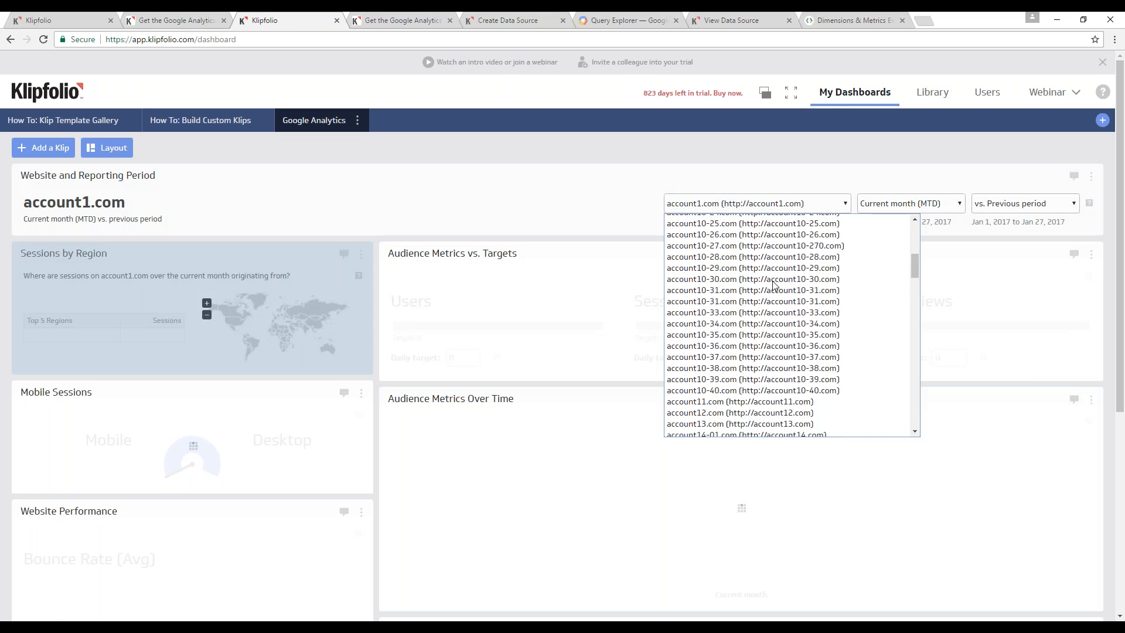
{"action": "scroll", "coordinate": [773, 285], "scroll_direction": "down", "scroll_amount": 15}
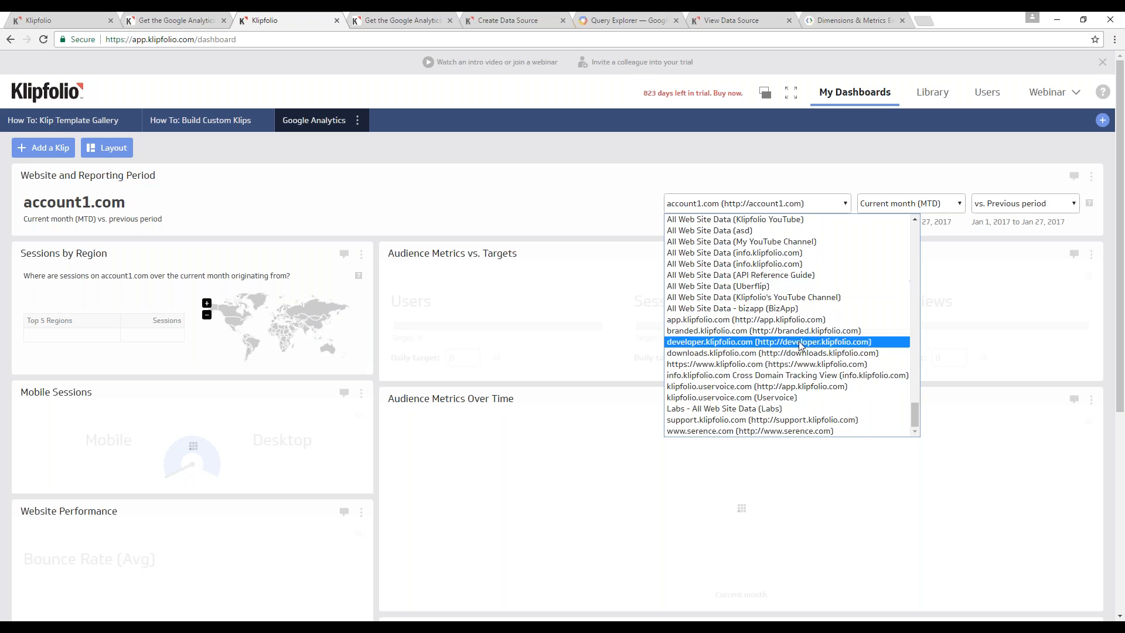
{"action": "scroll", "coordinate": [738, 276], "scroll_direction": "up", "scroll_amount": 2}
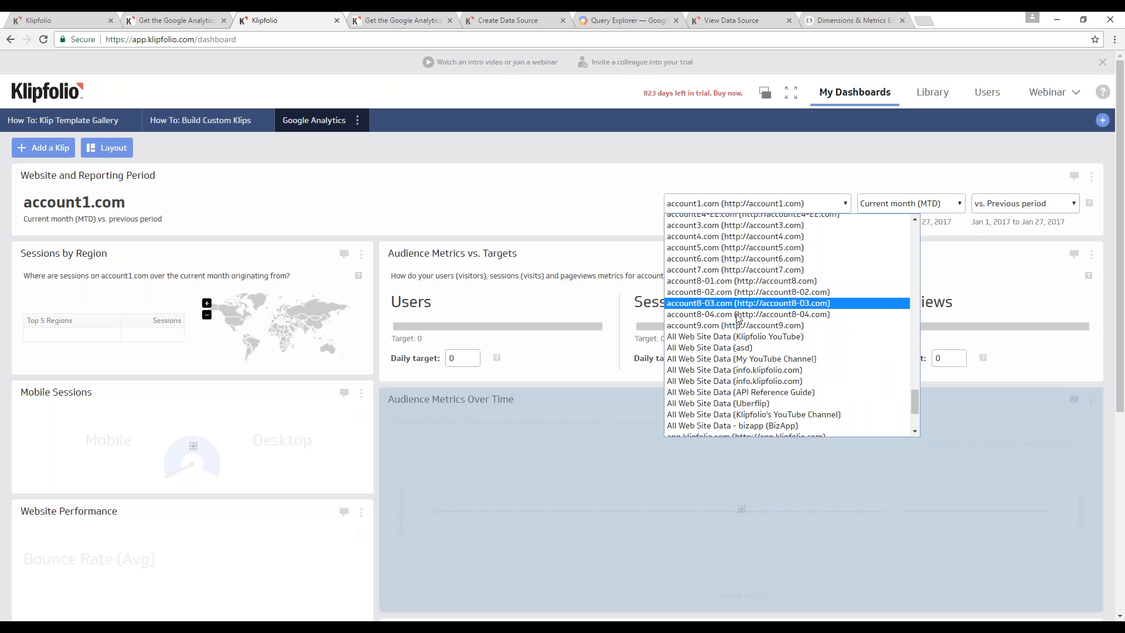
{"action": "scroll", "coordinate": [735, 373], "scroll_direction": "down", "scroll_amount": 3}
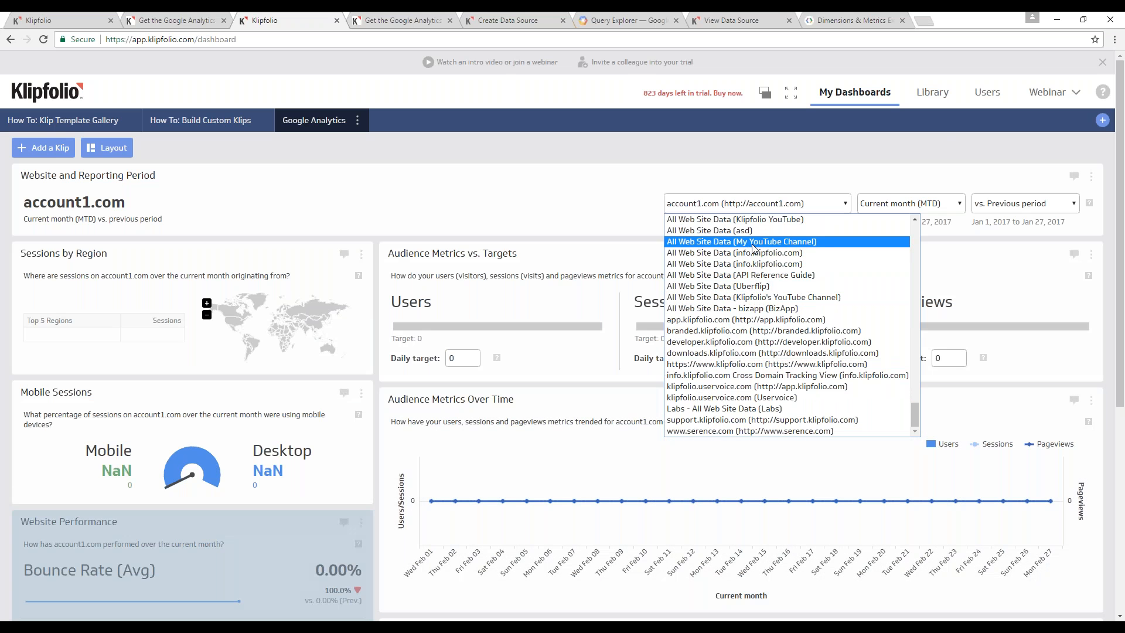
{"action": "left_click", "coordinate": [939, 139]}
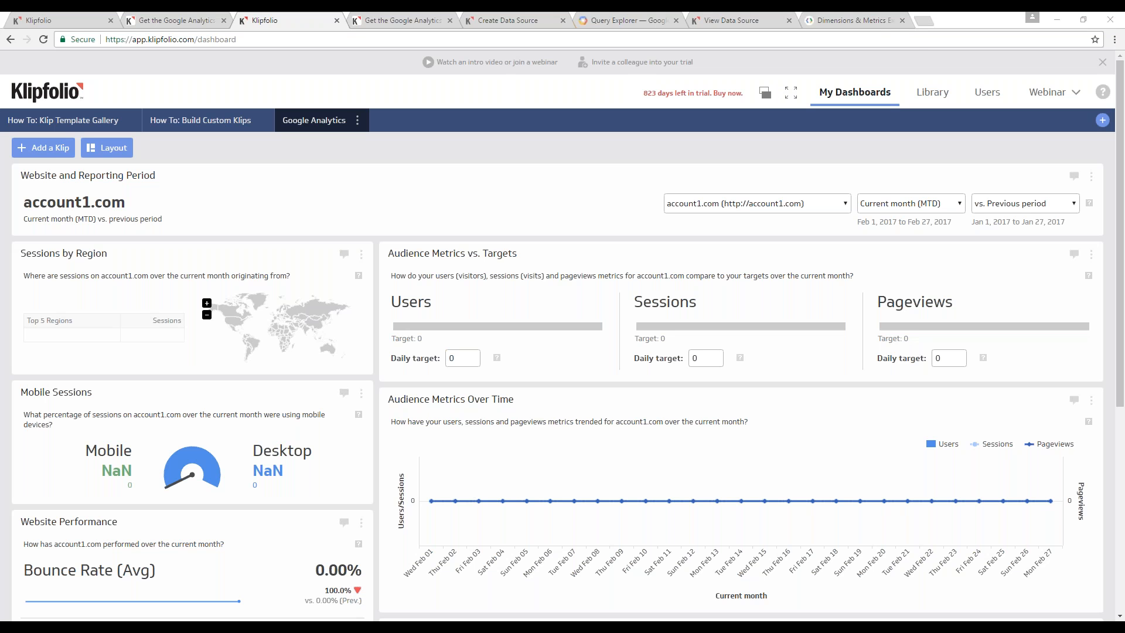
Step: Open the polzer-sw.com article on renaming All Website Data in Google Analytics in place of the Dimensions & Metrics Explorer page
{"action": "left_click", "coordinate": [871, 24]}
{"action": "key", "text": "ctrl+l"}
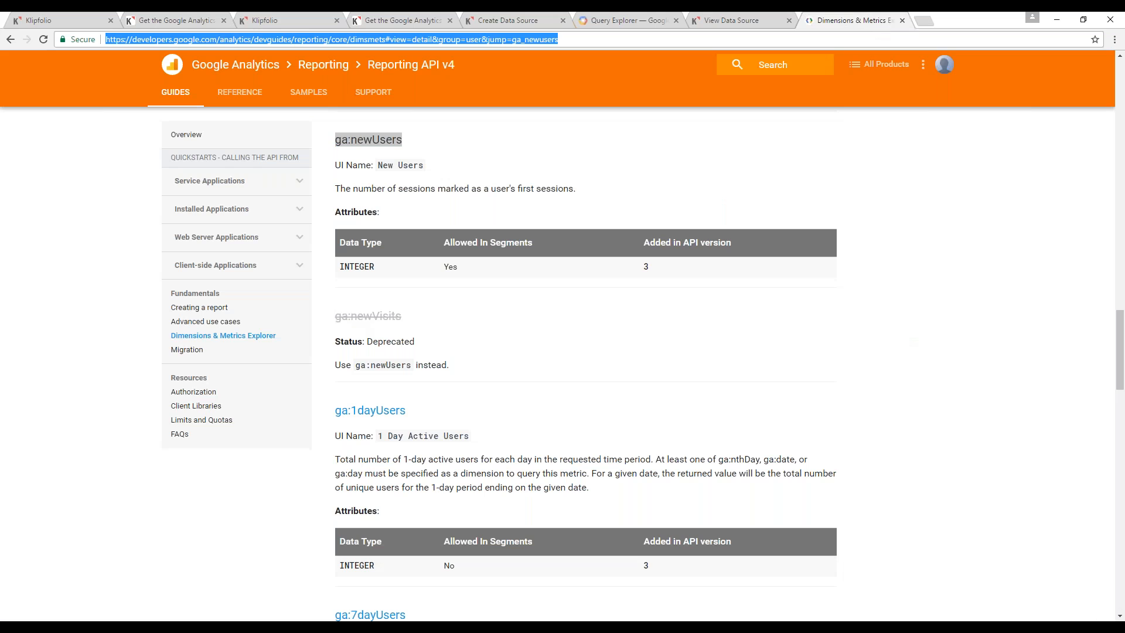
{"action": "key", "text": "ctrl+v"}
{"action": "key", "text": "Return"}
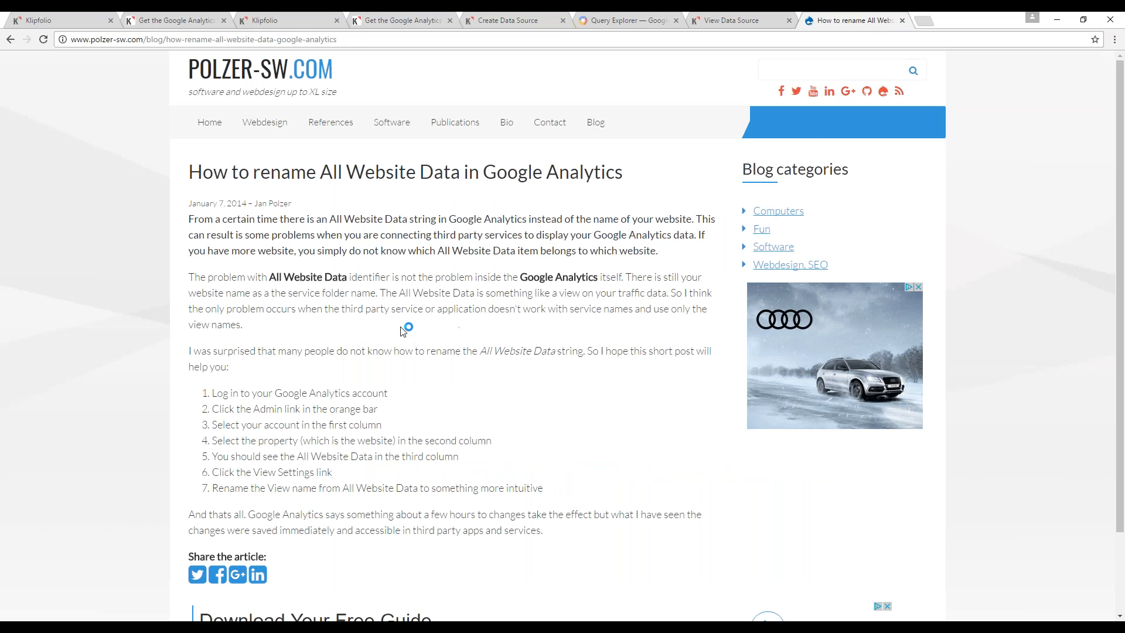
{"action": "left_click_drag", "start_coordinate": [320, 172], "coordinate": [333, 172]}
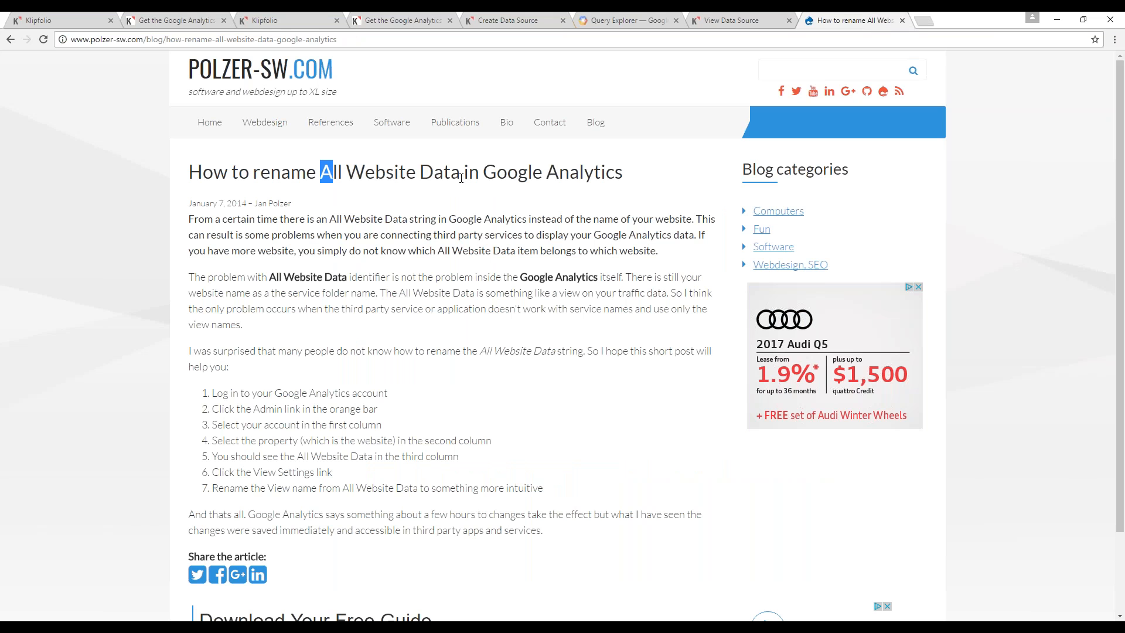
{"action": "left_click", "coordinate": [178, 22]}
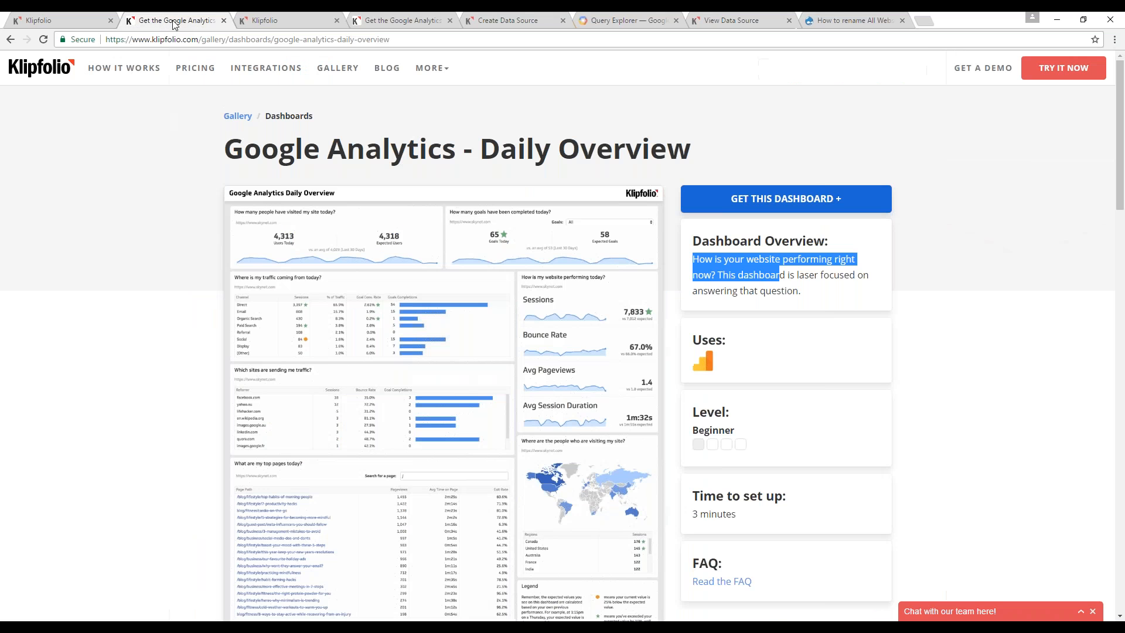
{"action": "left_click", "coordinate": [81, 23]}
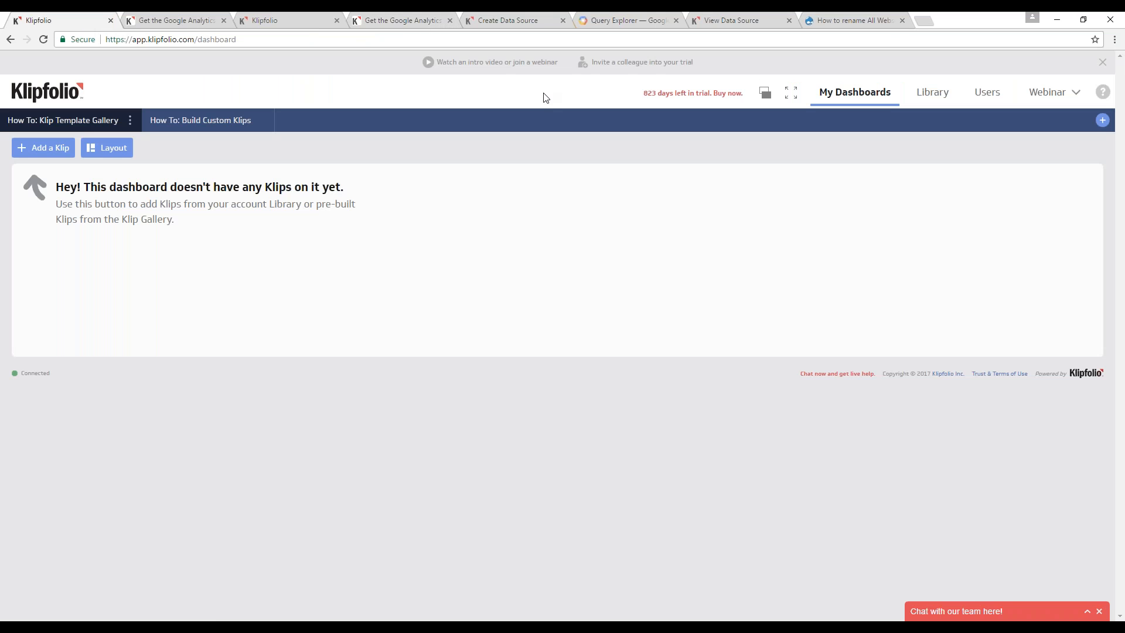
{"action": "left_click", "coordinate": [871, 26]}
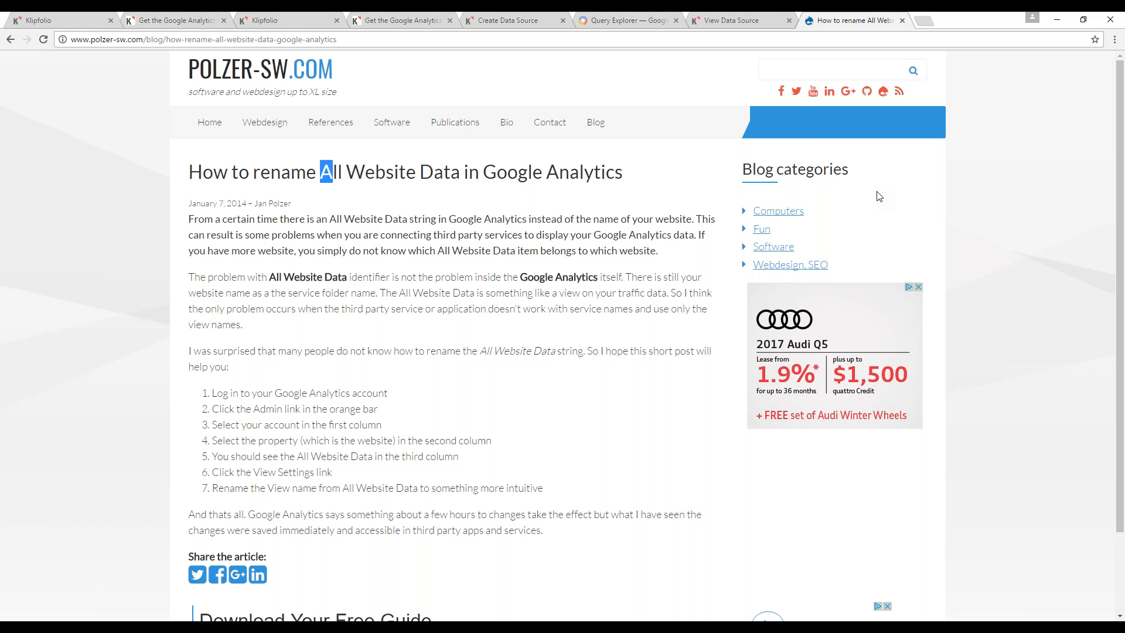
Step: Return to the Query Explorer's query parameters and open the reference documentation for samplingLevel
{"action": "left_click", "coordinate": [632, 21]}
{"action": "scroll", "coordinate": [654, 244], "scroll_direction": "up", "scroll_amount": 1}
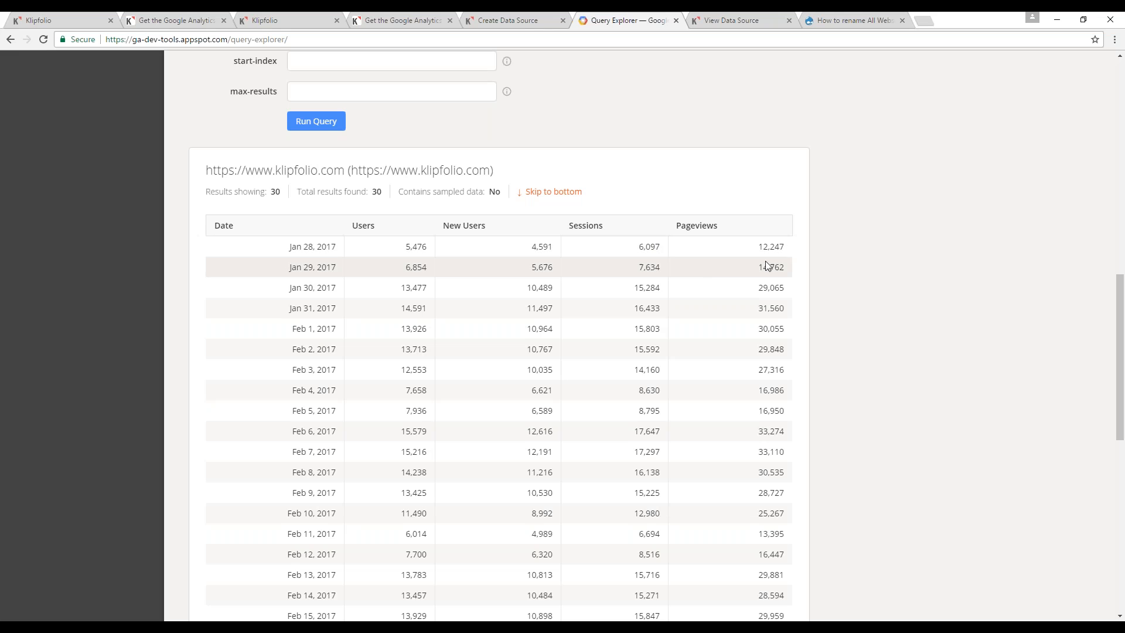
{"action": "left_click", "coordinate": [744, 22]}
{"action": "left_click", "coordinate": [515, 19]}
{"action": "left_click", "coordinate": [600, 22]}
{"action": "scroll", "coordinate": [680, 268], "scroll_direction": "up", "scroll_amount": 6}
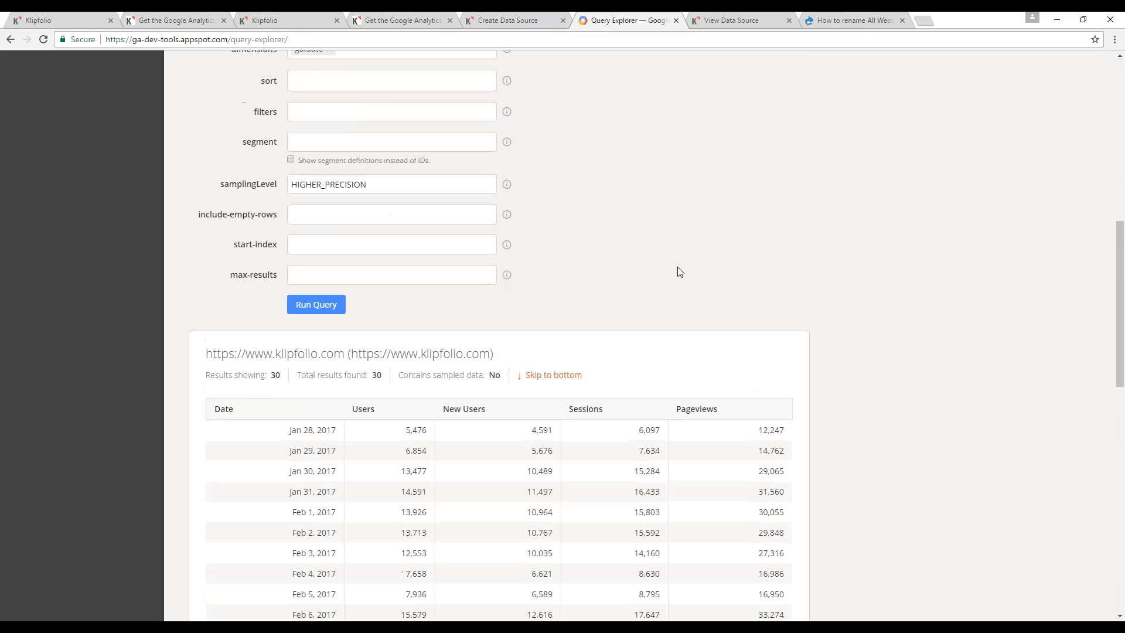
{"action": "scroll", "coordinate": [609, 303], "scroll_direction": "up", "scroll_amount": 1}
{"action": "scroll", "coordinate": [607, 306], "scroll_direction": "down", "scroll_amount": 1}
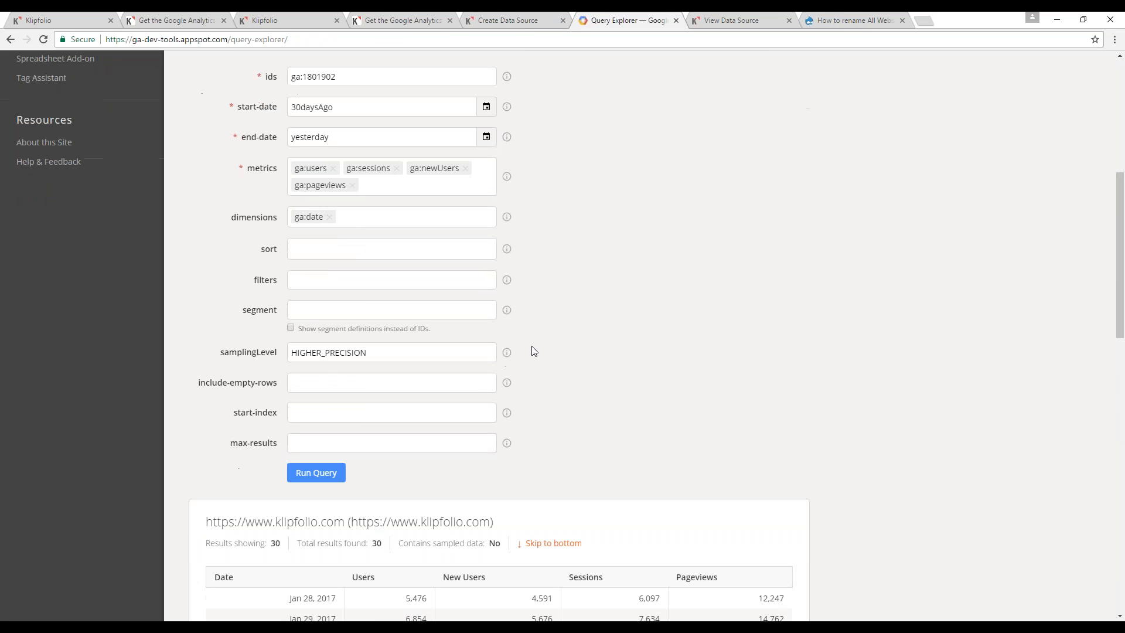
{"action": "left_click", "coordinate": [506, 354]}
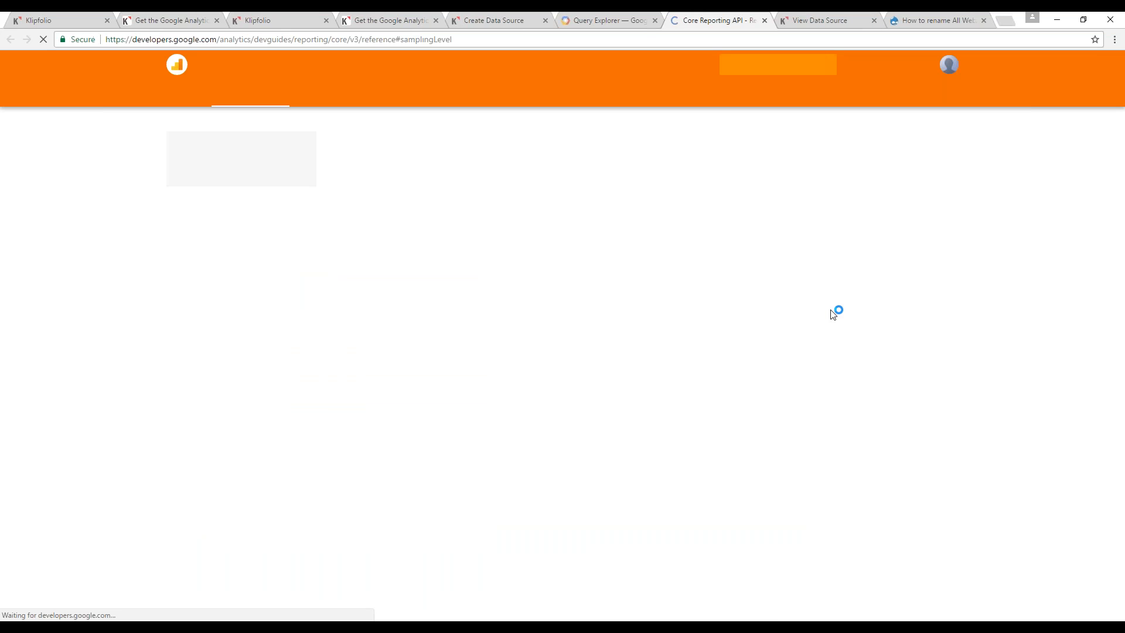
Step: Read the allowed samplingLevel values DEFAULT, FASTER and HIGHER_PRECISION in the Core Reporting API reference
{"action": "scroll", "coordinate": [835, 309], "scroll_direction": "down", "scroll_amount": 6}
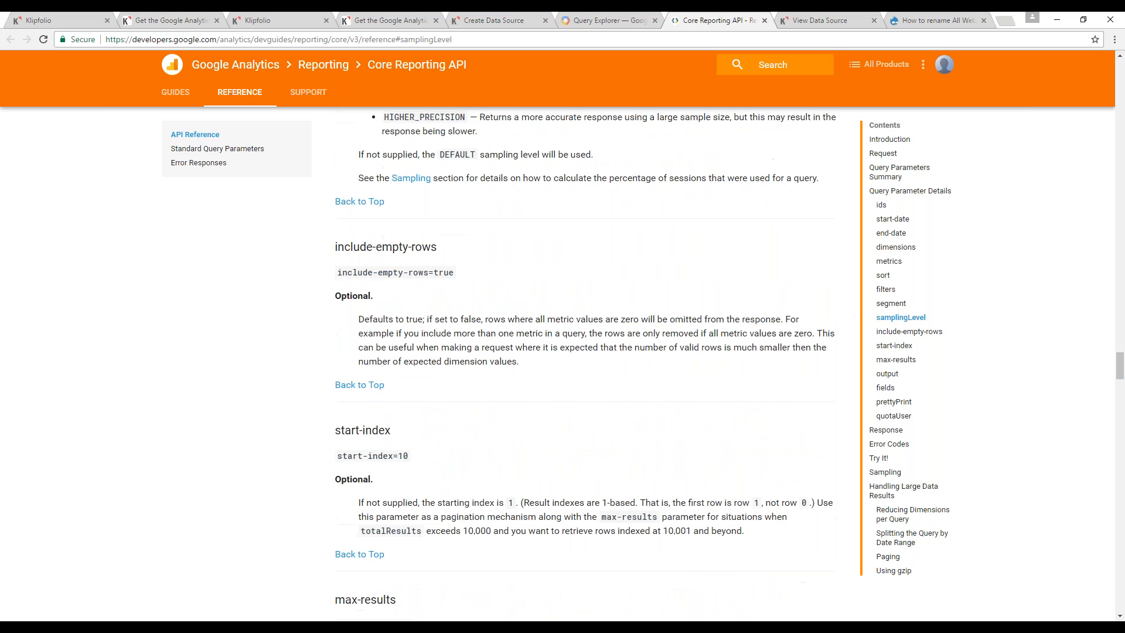
{"action": "scroll", "coordinate": [811, 306], "scroll_direction": "up", "scroll_amount": 10}
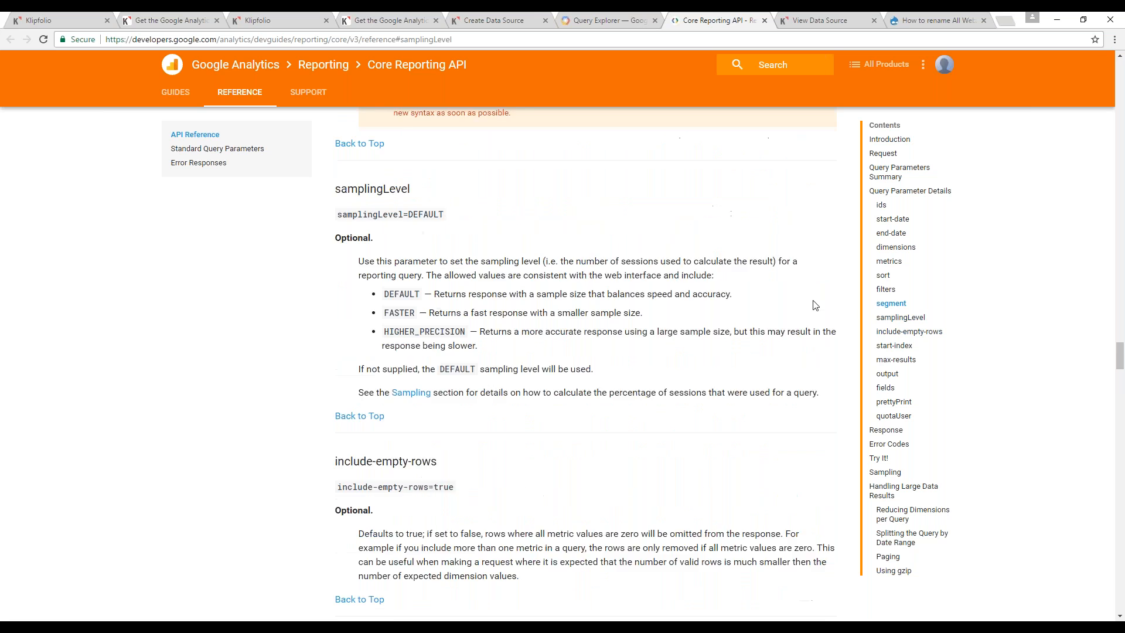
{"action": "scroll", "coordinate": [522, 352], "scroll_direction": "down", "scroll_amount": 1}
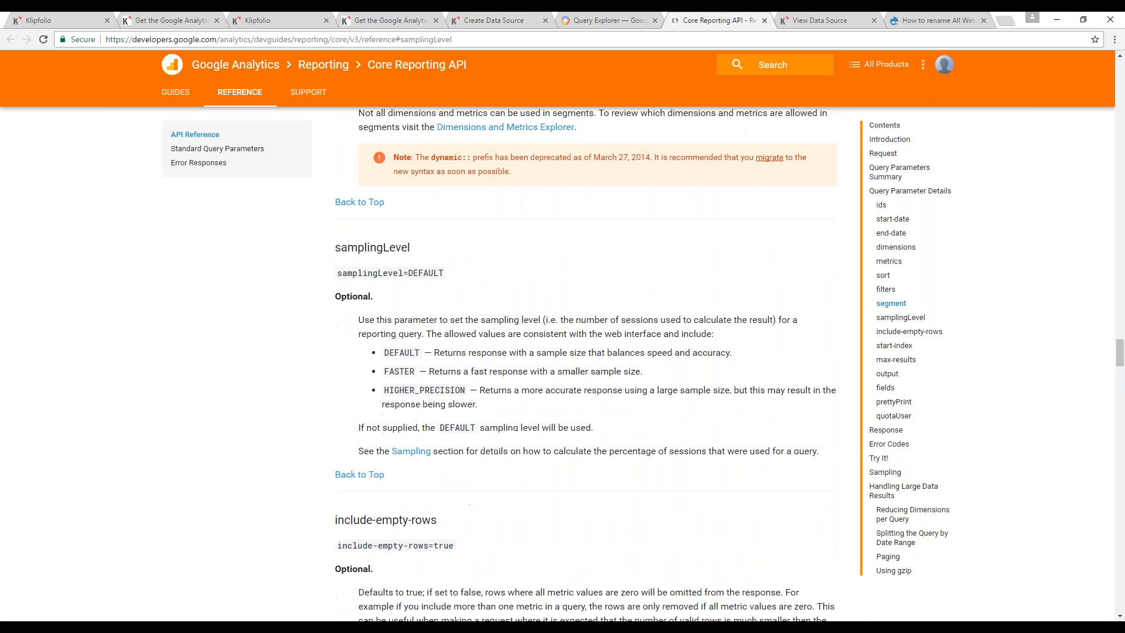
{"action": "scroll", "coordinate": [543, 333], "scroll_direction": "down", "scroll_amount": 1}
{"action": "left_click_drag", "start_coordinate": [384, 293], "coordinate": [467, 331]}
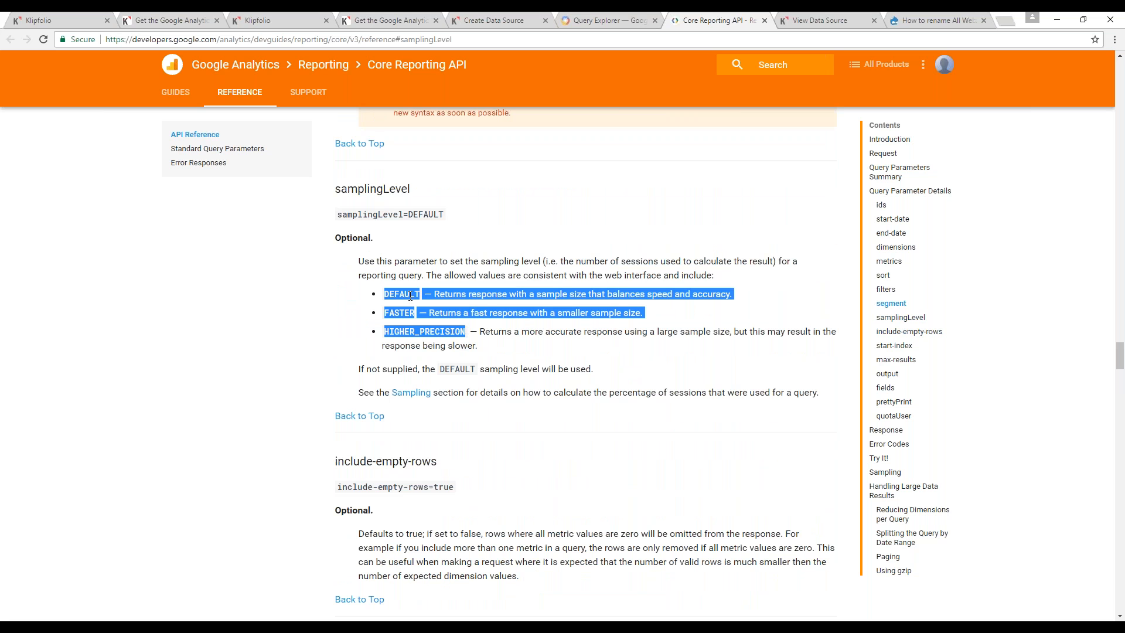
{"action": "left_click", "coordinate": [478, 331]}
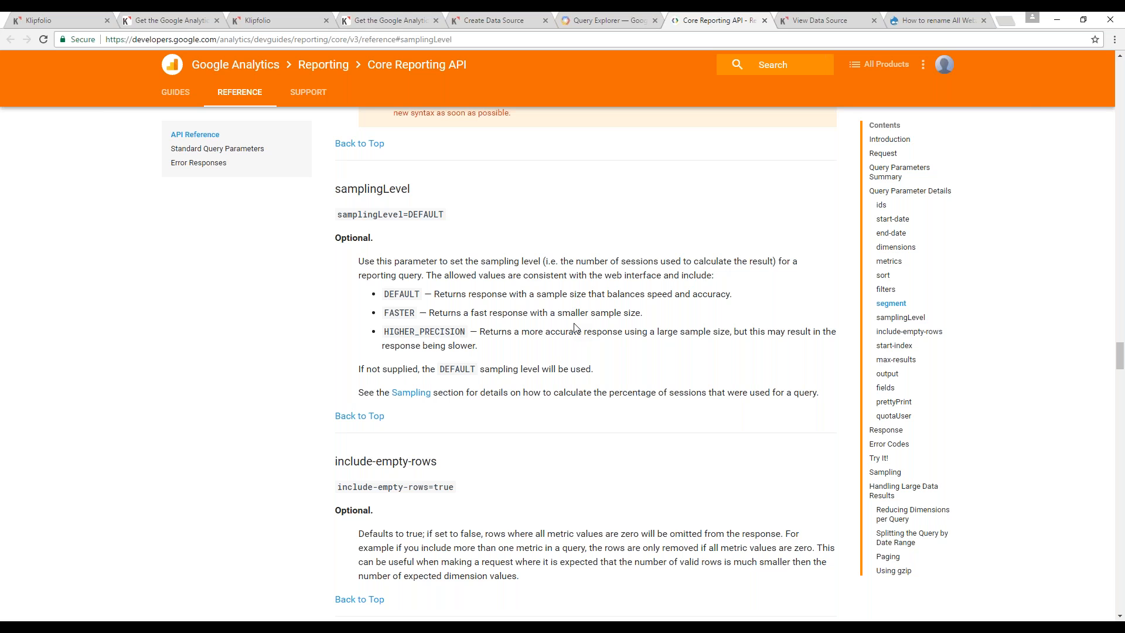
Step: Examine the general quota limits on Google's Limits and Quotas page, especially the daily requests per project
{"action": "left_click_drag", "start_coordinate": [586, 13], "coordinate": [945, 22]}
{"action": "scroll", "coordinate": [352, 355], "scroll_direction": "up", "scroll_amount": 2}
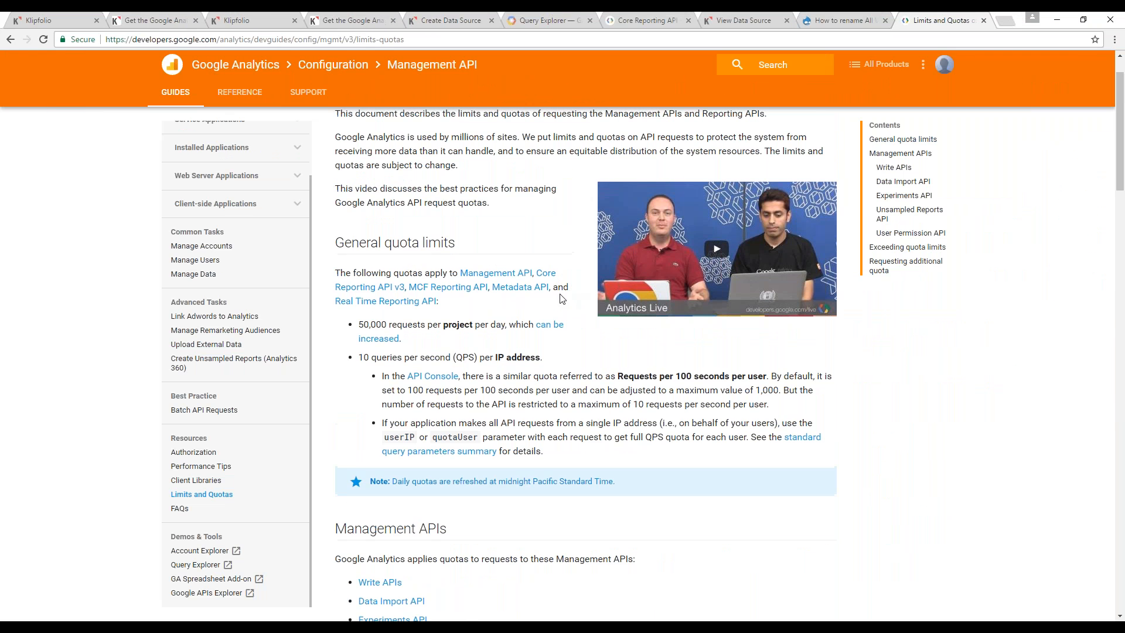
{"action": "left_click_drag", "start_coordinate": [359, 324], "coordinate": [390, 317]}
{"action": "left_click", "coordinate": [487, 319]}
Step: Open the Webinar @ Google connected account in the Klipfolio account settings and start re-authorizing it
{"action": "key", "text": "ctrl+1"}
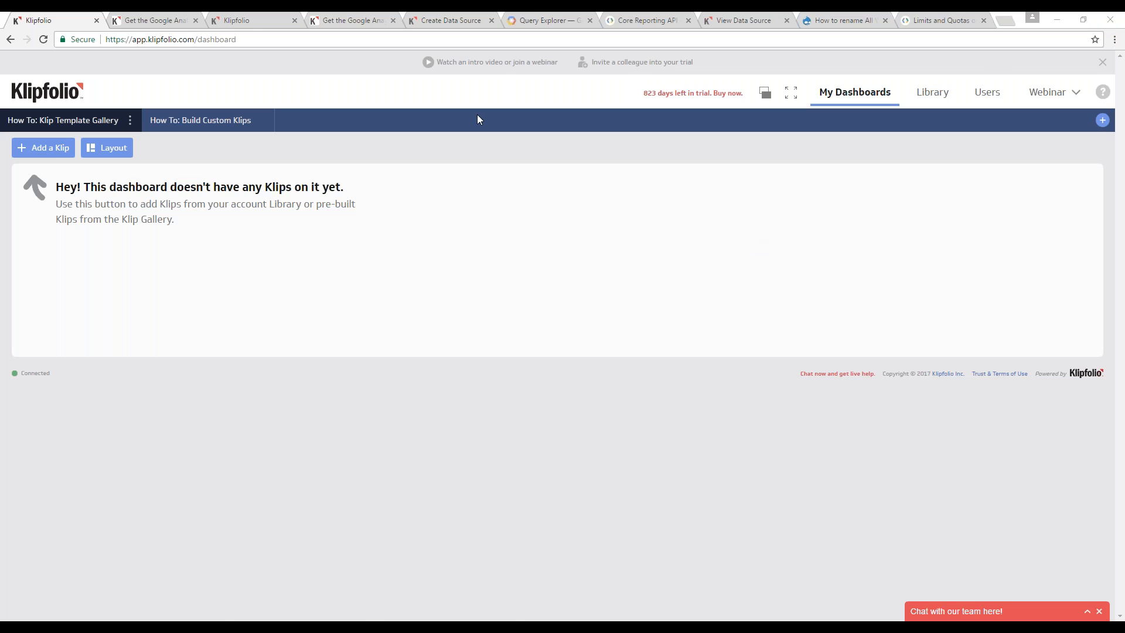
{"action": "left_click", "coordinate": [352, 19]}
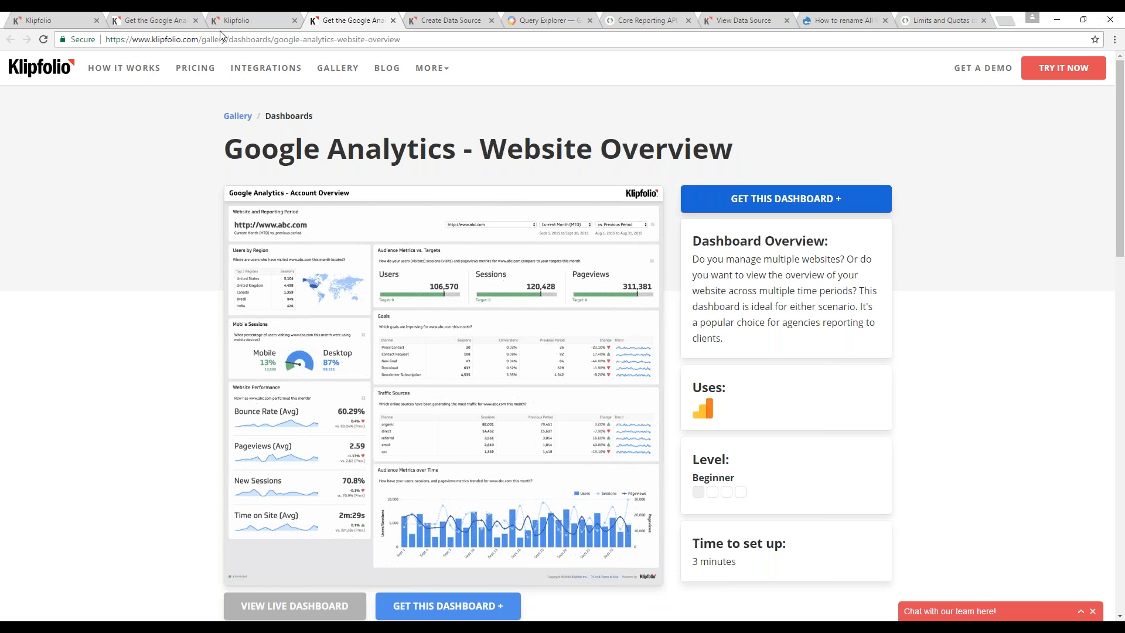
{"action": "left_click", "coordinate": [73, 26]}
{"action": "left_click", "coordinate": [1046, 94]}
{"action": "left_click", "coordinate": [1040, 120]}
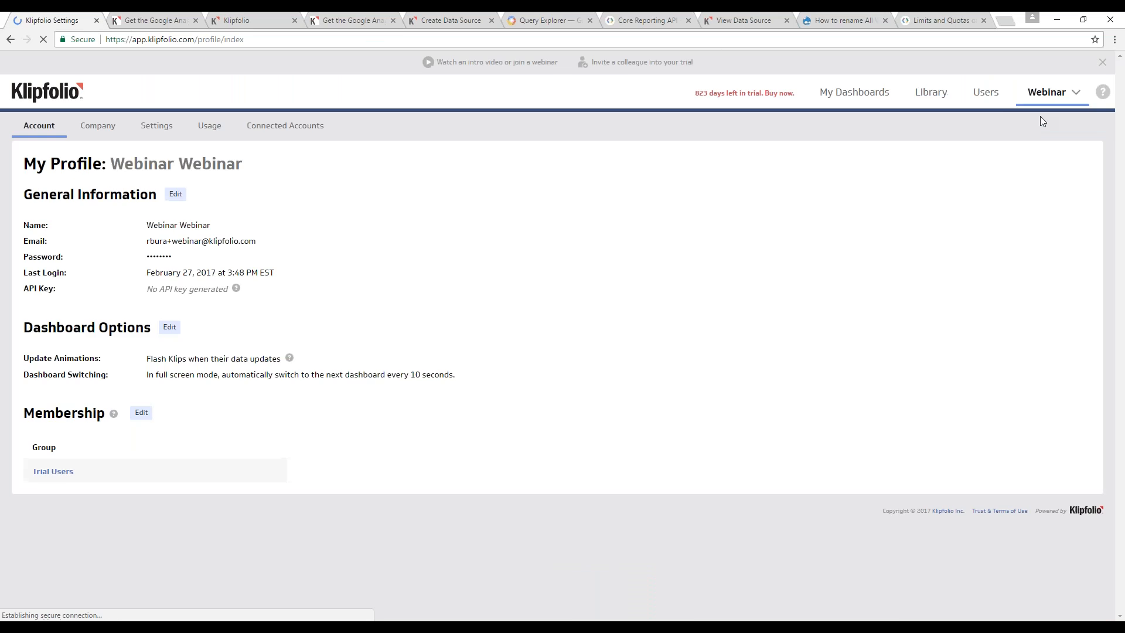
{"action": "left_click", "coordinate": [281, 122]}
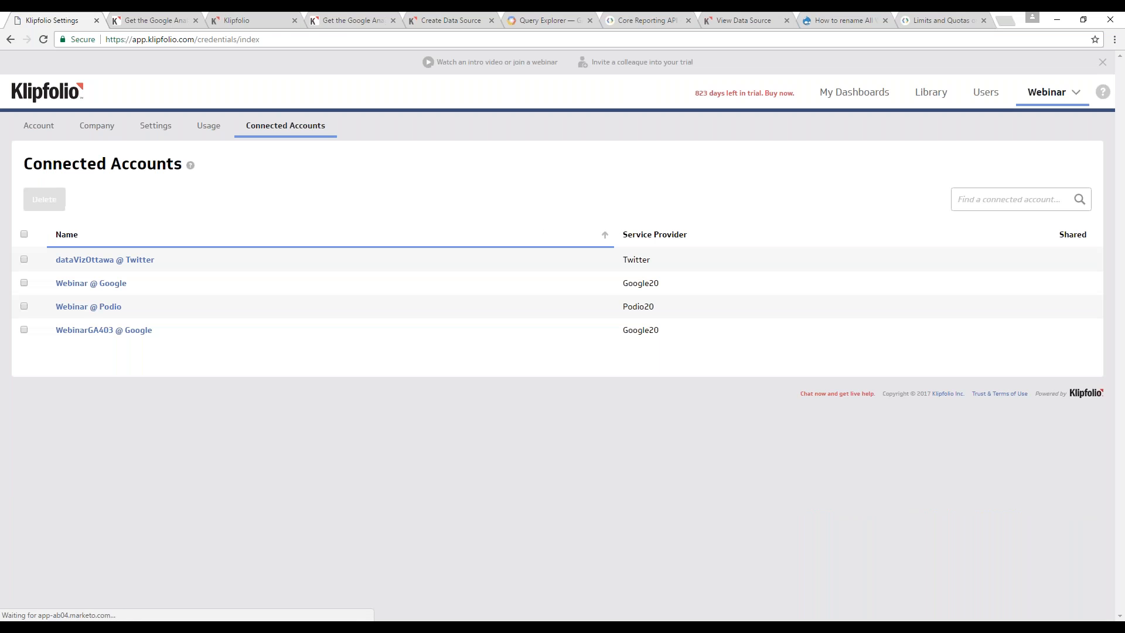
{"action": "left_click", "coordinate": [101, 285]}
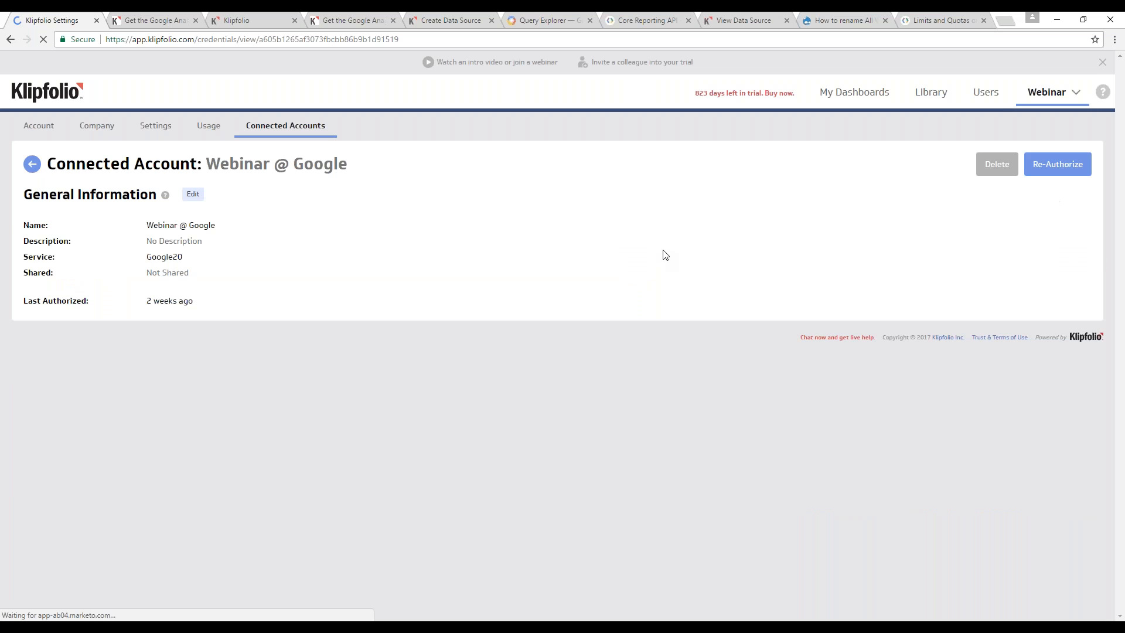
{"action": "left_click", "coordinate": [1053, 169]}
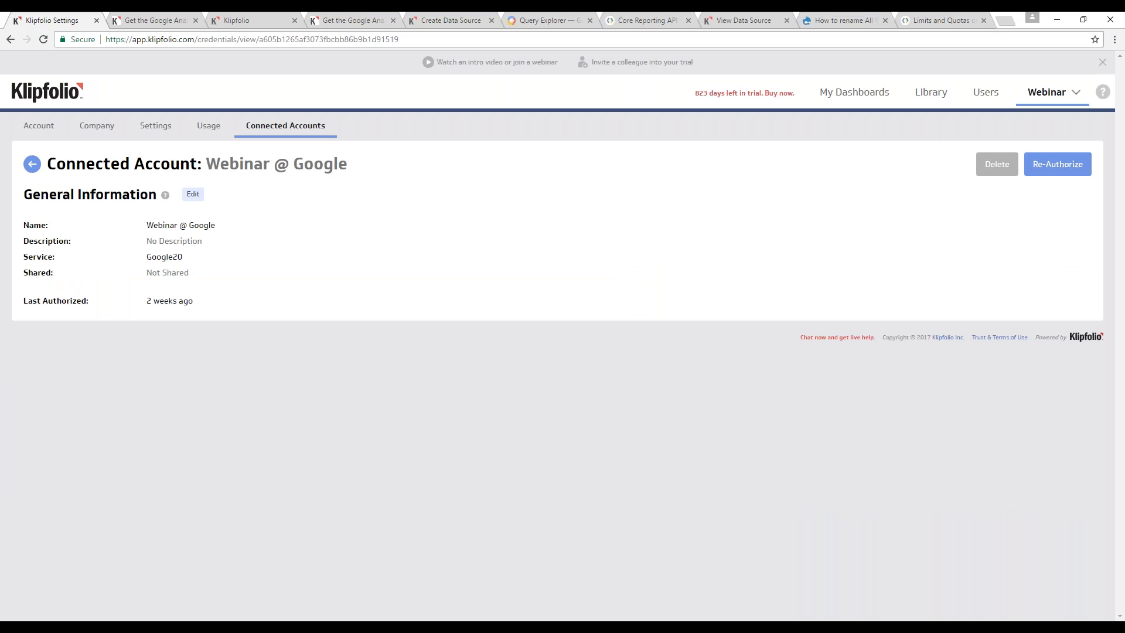